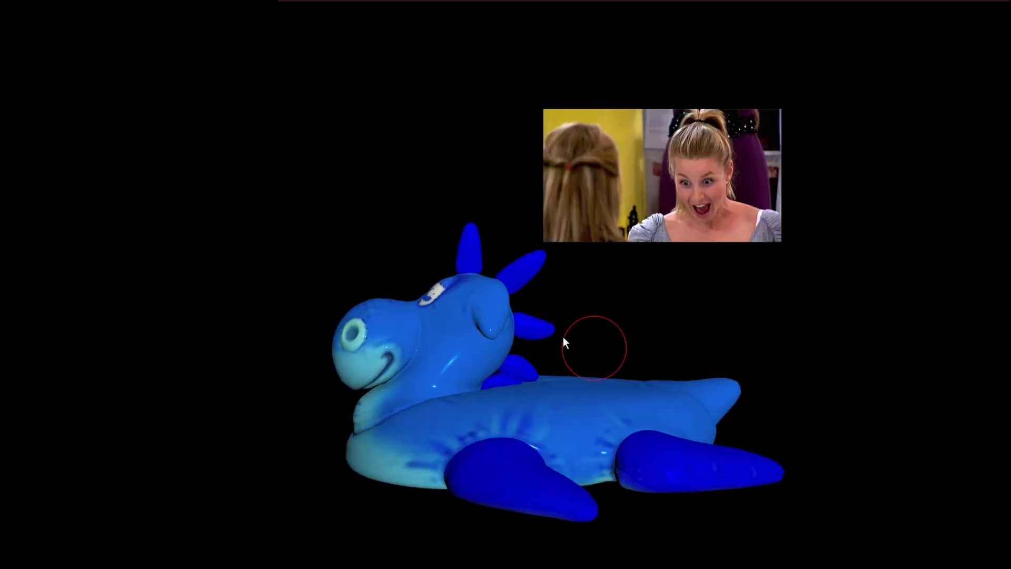
mouse_move(563, 337)
left_mouse_down()
mouse_move(378, 337)
mouse_move(307, 390)
left_mouse_up()
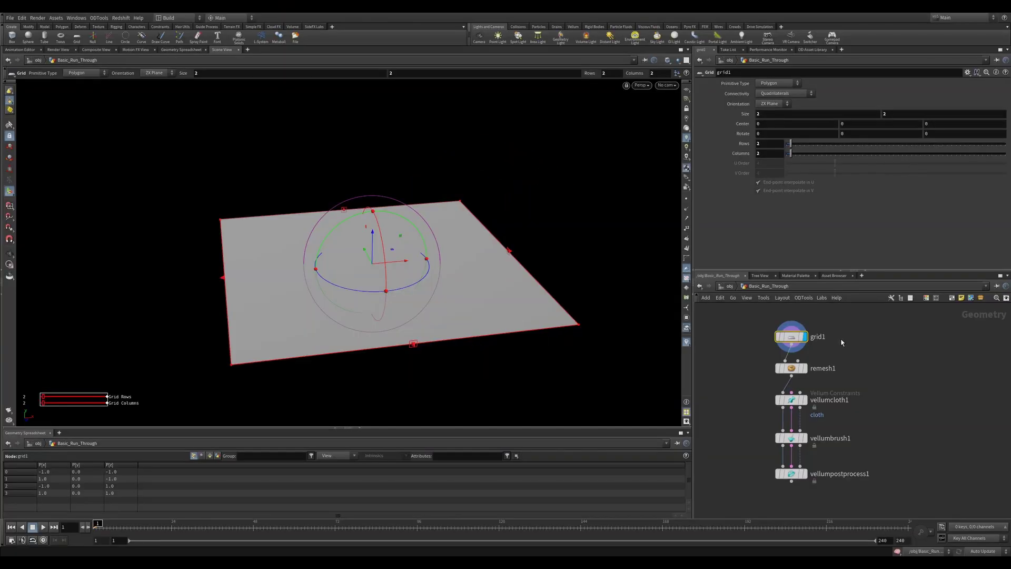
Step: Examine the geometry and parameters of the grid1, remesh1 and vellumcloth1 nodes in turn
mouse_move(504, 316)
left_mouse_down("alt")
mouse_move(497, 305)
mouse_move(495, 314)
left_mouse_up("alt")
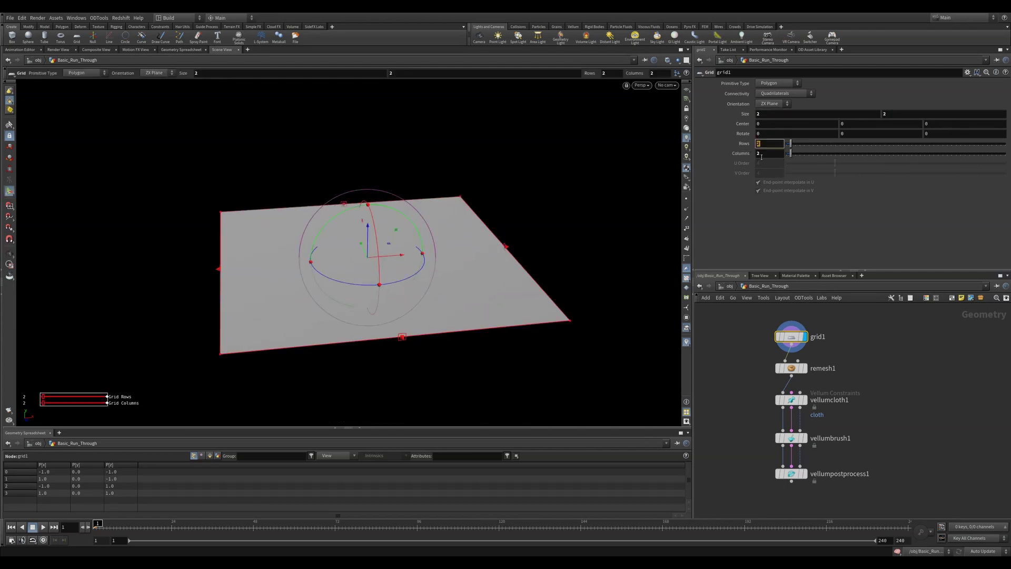
left_click(802, 369)
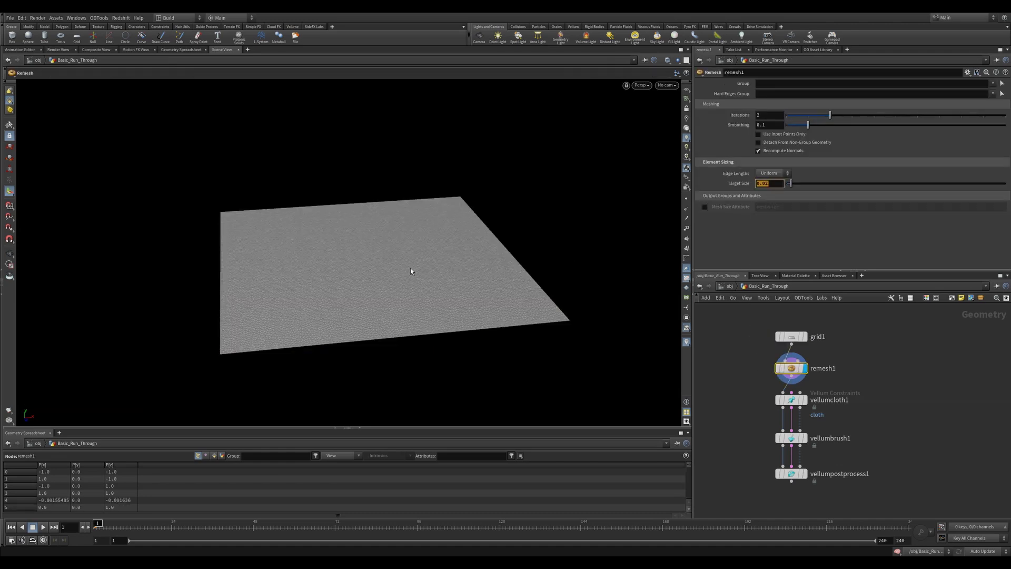
left_click(476, 204)
right_click_drag(422, 254, 422, 314, "alt")
left_click_drag(423, 314, 416, 278, "alt")
right_click_drag(417, 277, 404, 314, "alt")
left_click_drag(404, 313, 421, 312, "alt")
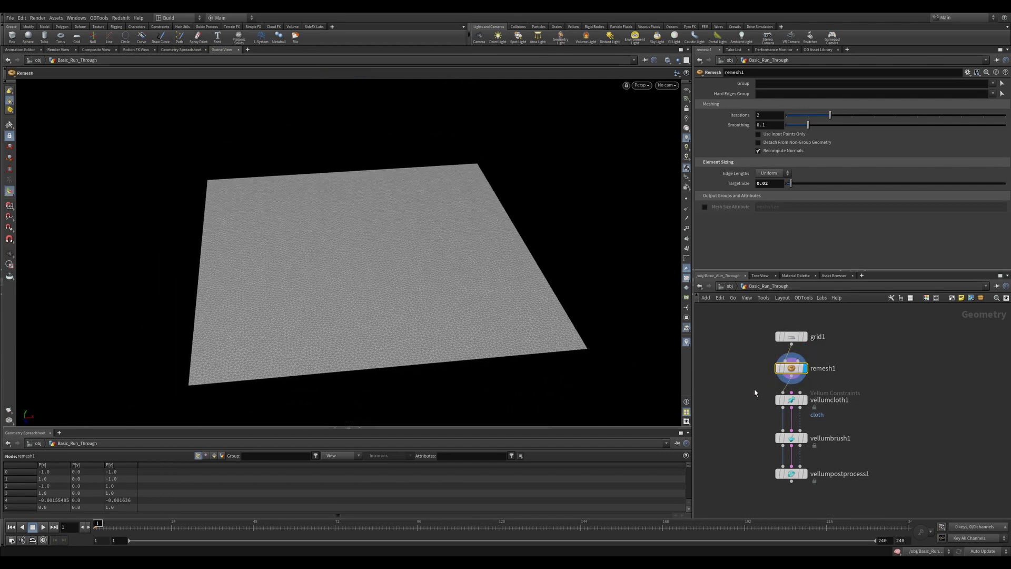
left_click_drag(810, 418, 811, 419)
middle_click_drag(876, 417, 880, 400)
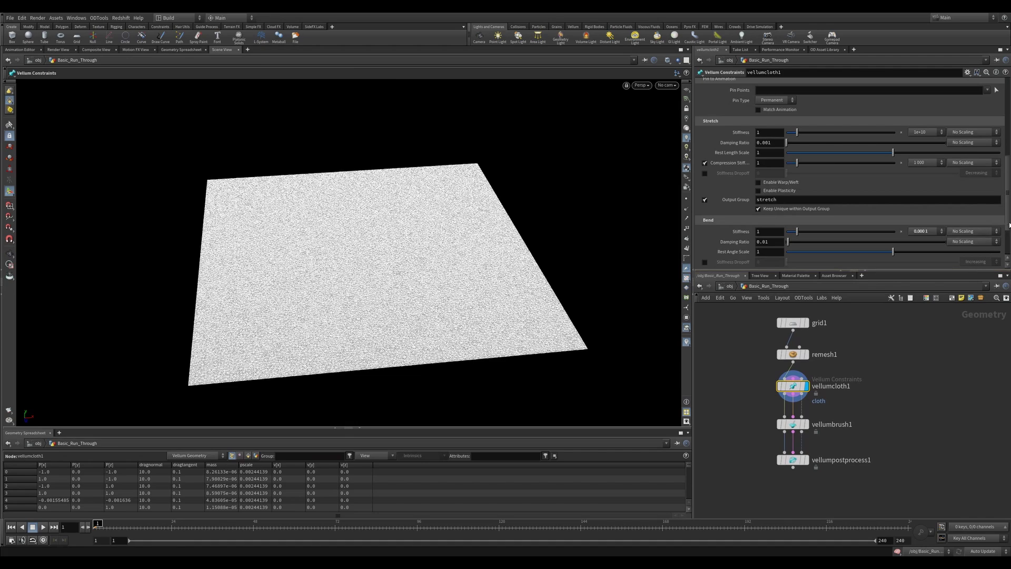
scroll(1007, 225, "down", 1)
Step: Display the vellumbrush1 node and activate its brush tool on the flat cloth
left_click(794, 429)
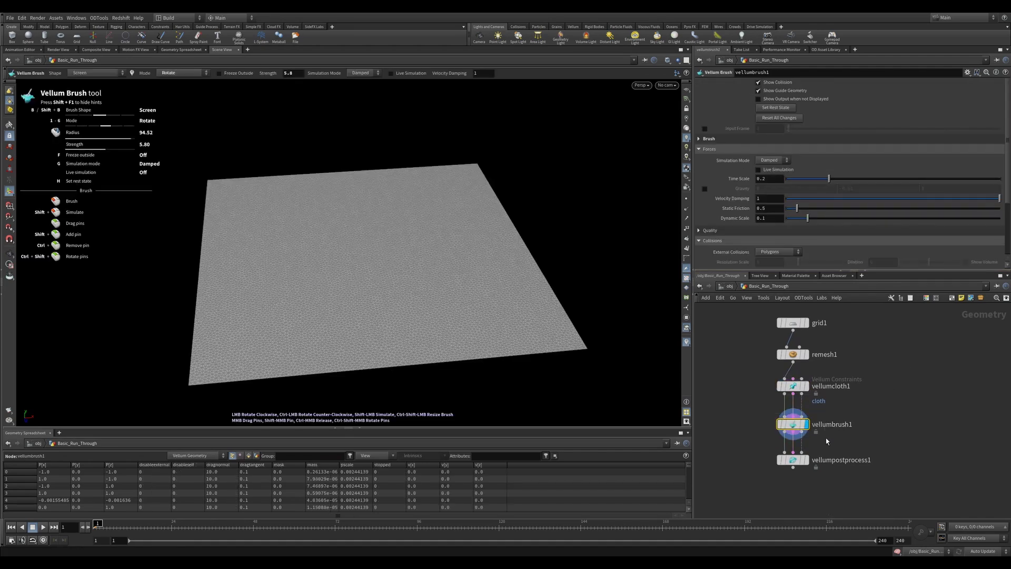
middle_click_drag(466, 283, 490, 289, "alt")
mouse_move(490, 288)
left_mouse_down("alt")
mouse_move(499, 285)
mouse_move(491, 289)
left_mouse_up("alt")
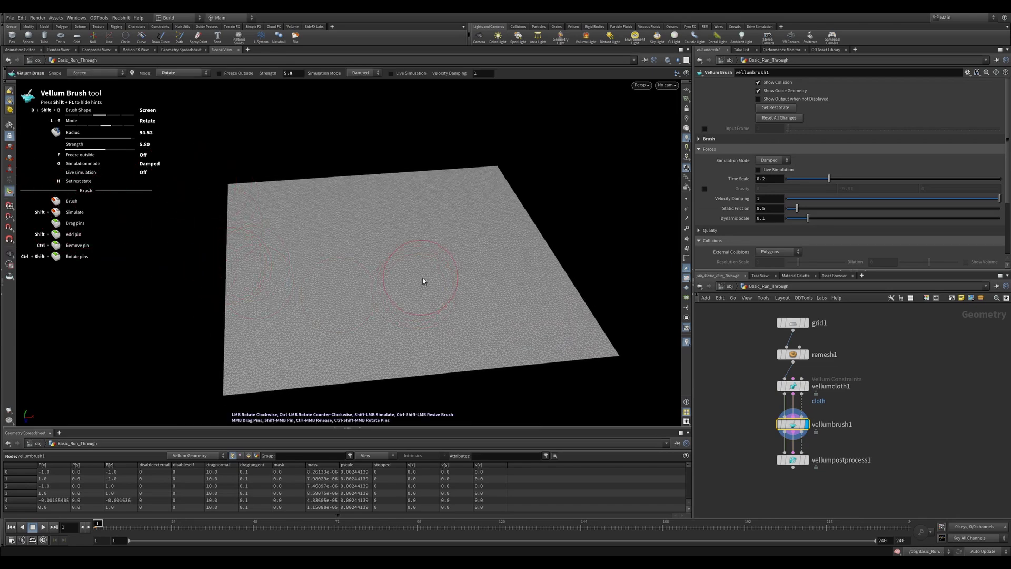
left_click_drag(425, 279, 446, 276, "alt")
middle_click_drag(446, 276, 436, 279, "alt")
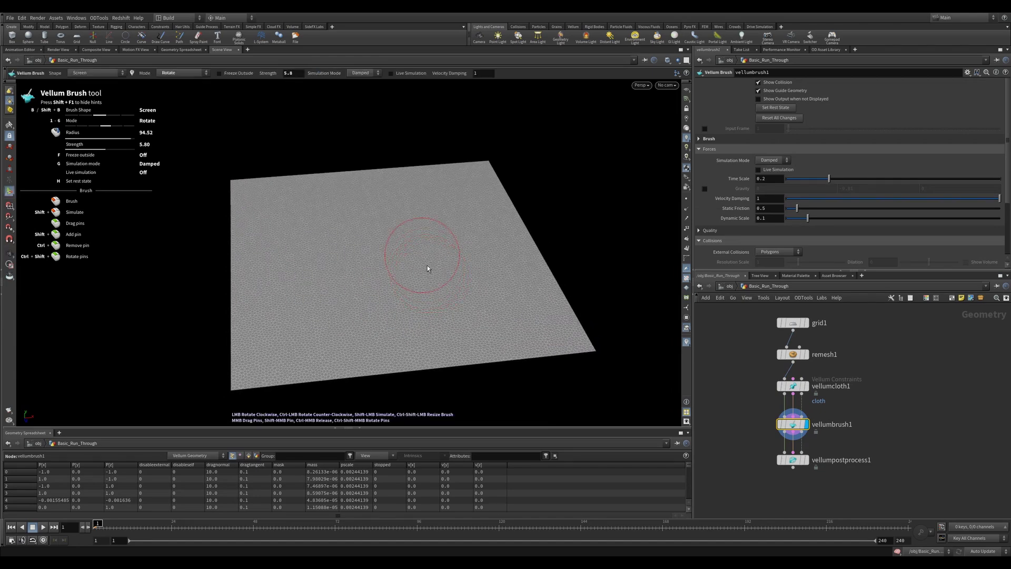
Step: Twist the middle of the cloth with the Screen-shaped brush in Rotate mode and inspect the folds
right_click(442, 257)
left_click(451, 298)
mouse_move(344, 270)
left_mouse_down()
mouse_move(463, 294)
mouse_move(400, 223)
mouse_move(375, 326)
mouse_move(459, 245)
mouse_move(342, 263)
mouse_move(440, 346)
left_mouse_up()
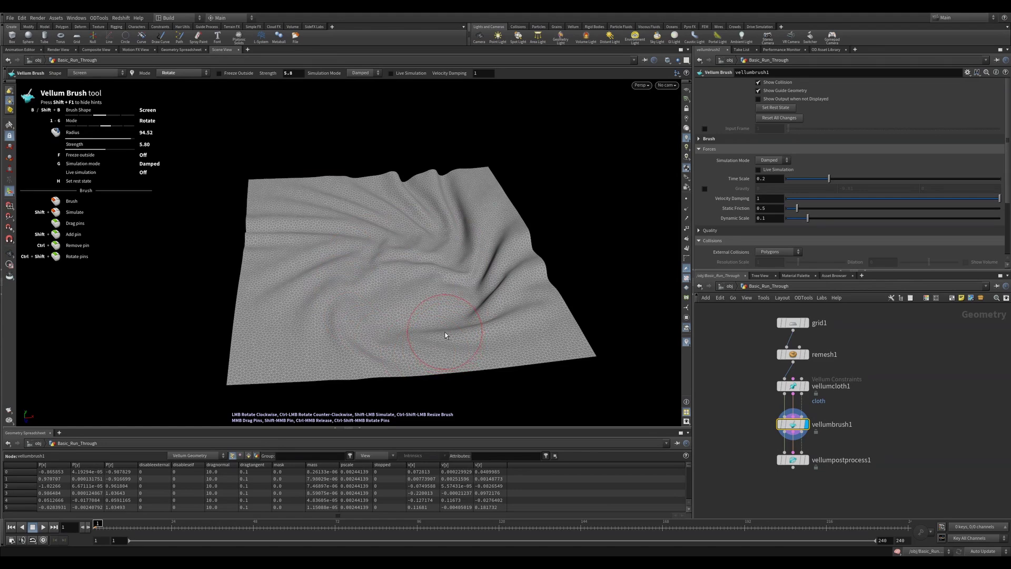
key("Escape")
mouse_move(441, 318)
left_mouse_down()
mouse_move(451, 275)
mouse_move(453, 290)
left_mouse_up()
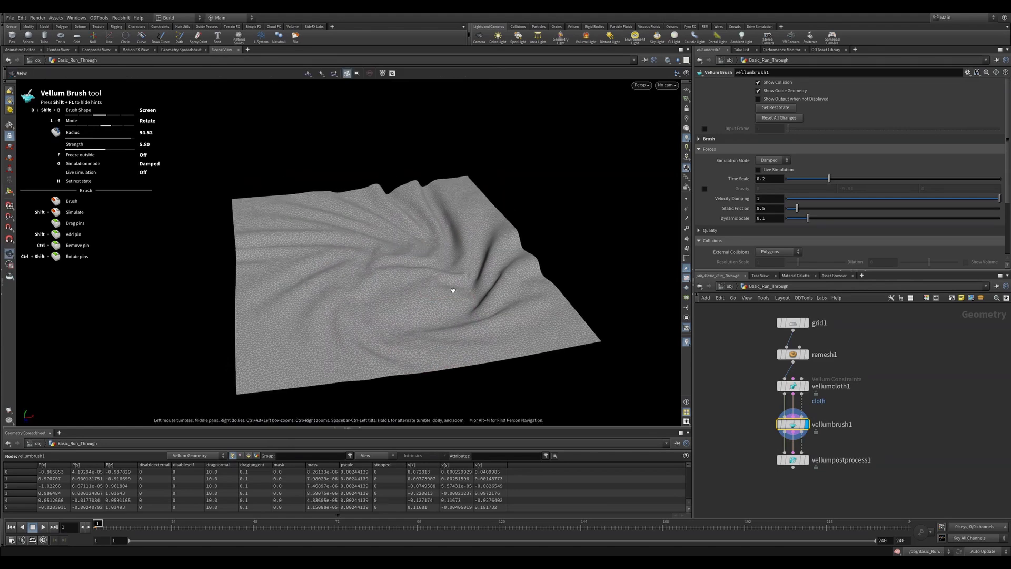
Step: Try the Volume and Surface brush shapes in Rotate mode on the twisted cloth
key("Return")
right_click(414, 268)
left_click(426, 278)
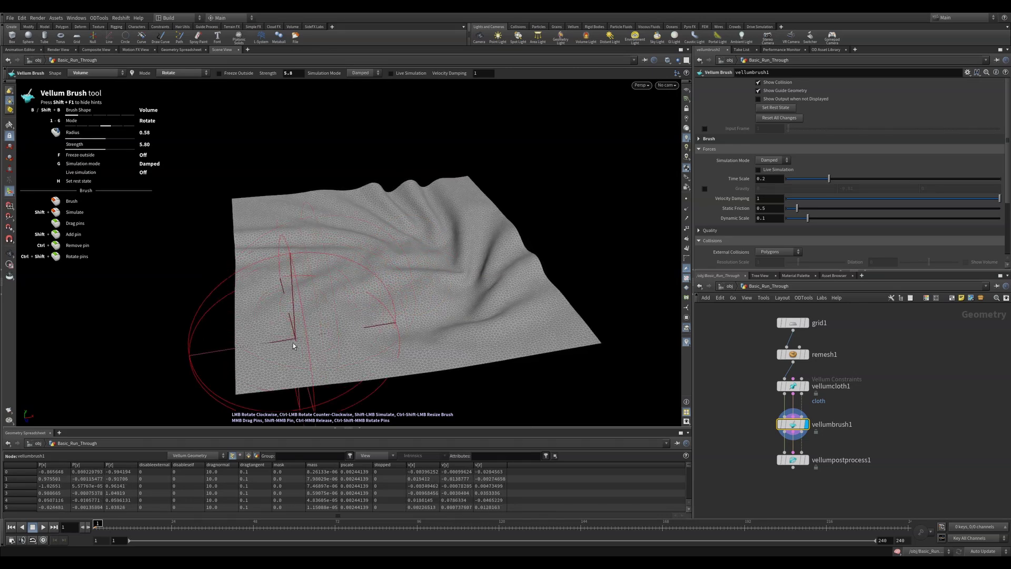
mouse_move(293, 346)
left_mouse_down()
mouse_move(266, 344)
mouse_move(255, 297)
mouse_move(316, 245)
mouse_move(394, 274)
left_mouse_up()
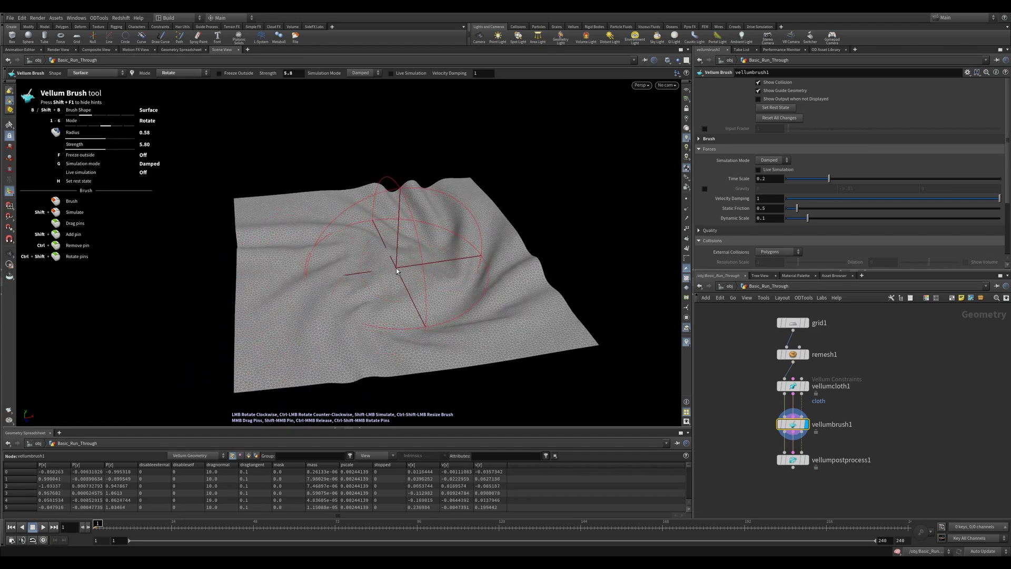
Step: Switch the brush to Screen shape and Brush mode, clear the earlier twists and stroke across the middle of the cloth
right_click(395, 248)
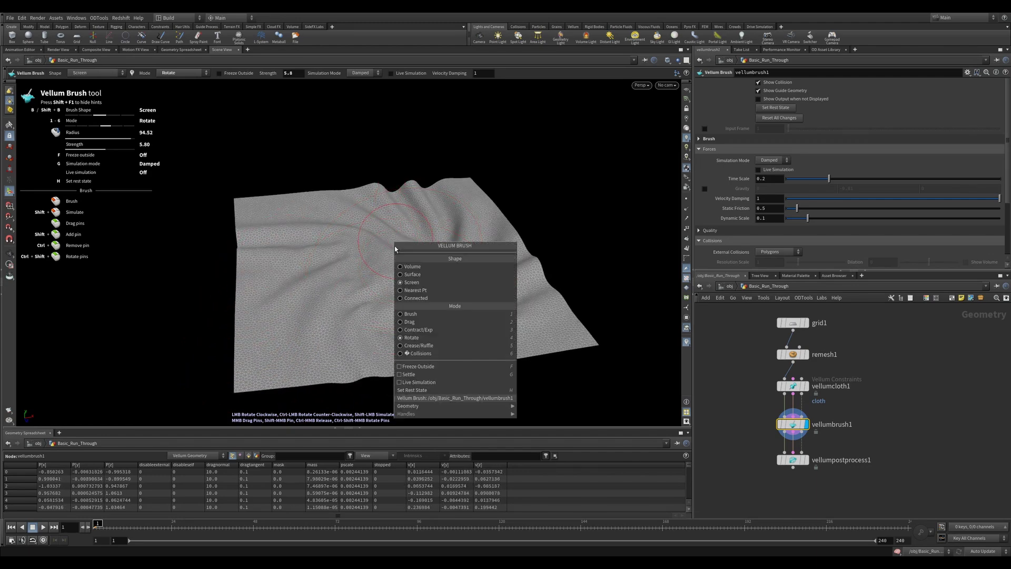
left_click(408, 315)
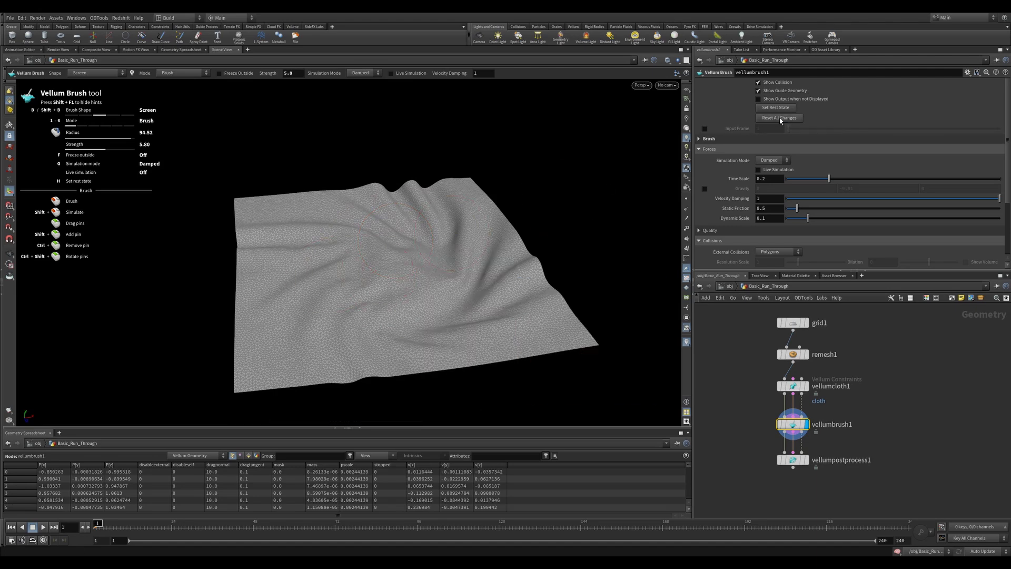
key("ctrl+z")
left_click_drag(307, 254, 388, 251)
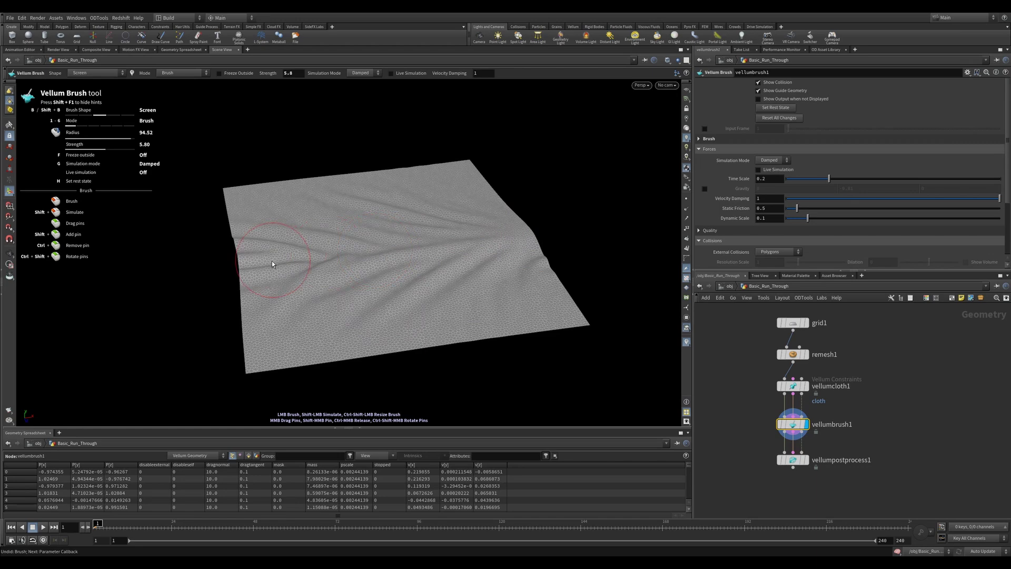
Step: Pull one side of the cloth across the sheet in Drag mode and reset all brush changes
left_click_drag(272, 260, 494, 239)
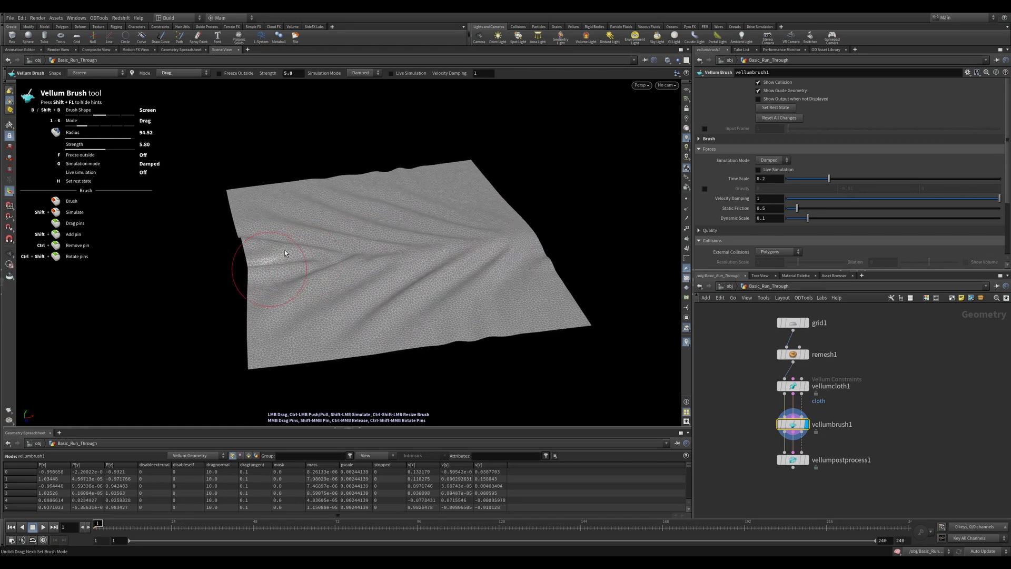
mouse_move(284, 253)
left_mouse_down()
mouse_move(363, 174)
mouse_move(450, 132)
mouse_move(553, 163)
mouse_move(606, 216)
mouse_move(595, 240)
left_mouse_up()
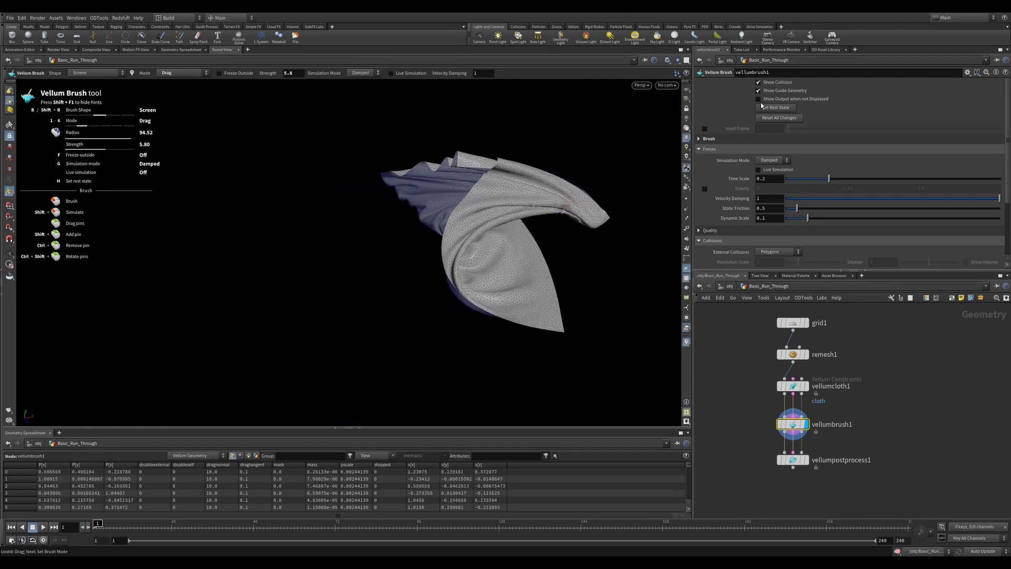
left_click(772, 119)
Step: Contract the cloth's centre in Contract/Expand mode and twist it in Rotate mode with a larger brush radius
right_click(368, 231)
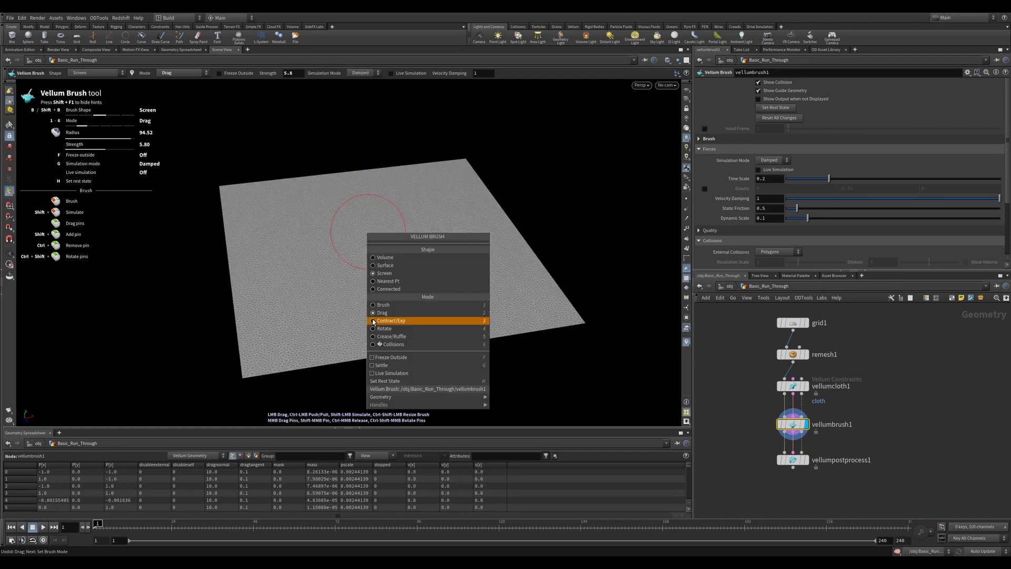
left_click(373, 322)
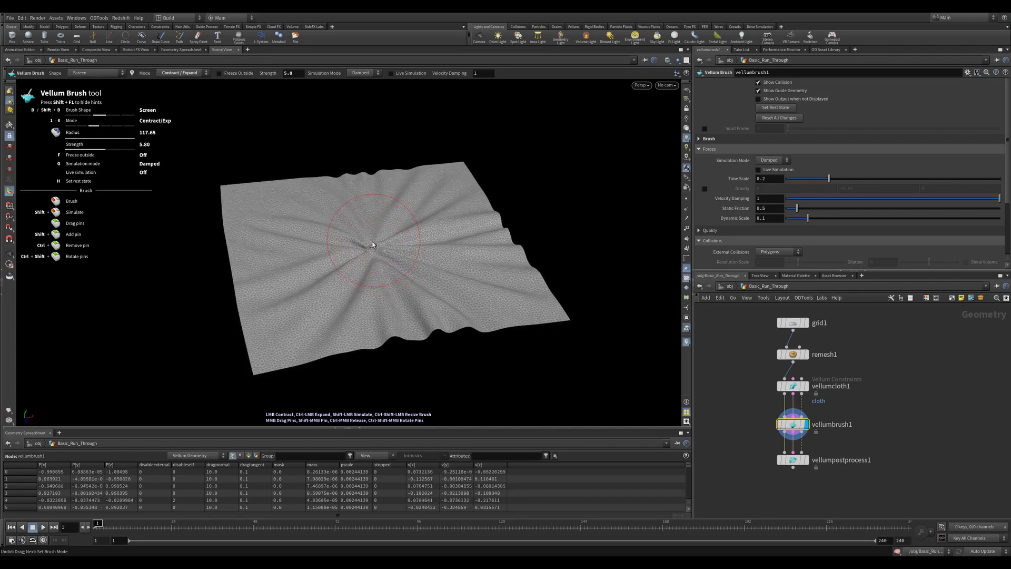
left_click_drag(371, 242, 381, 251)
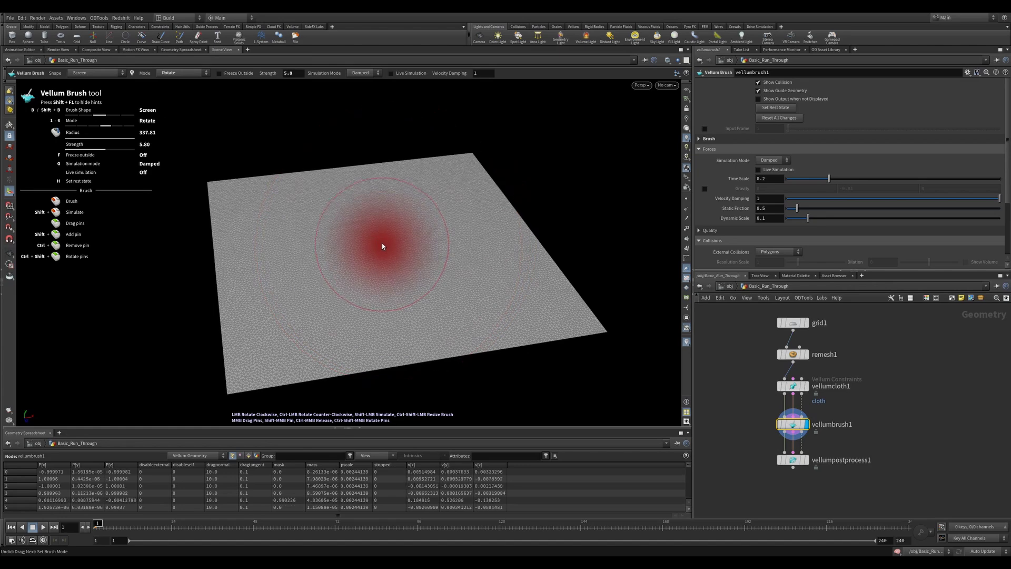
mouse_move(383, 243)
left_mouse_down()
mouse_move(384, 262)
mouse_move(385, 235)
mouse_move(385, 265)
mouse_move(388, 231)
mouse_move(359, 260)
mouse_move(380, 226)
mouse_move(312, 258)
mouse_move(265, 181)
mouse_move(418, 199)
mouse_move(390, 264)
left_mouse_up()
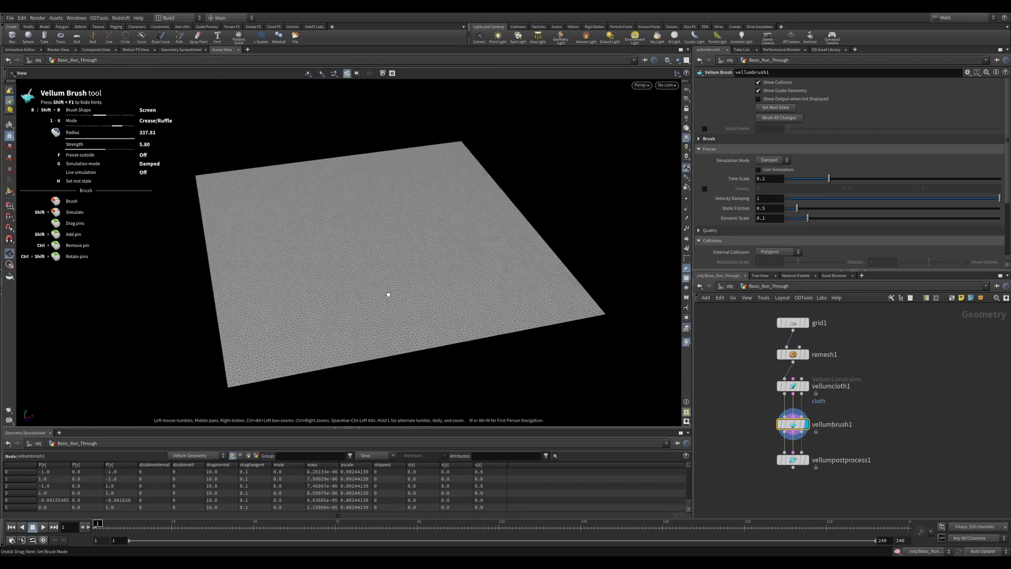
Step: Pinch creases into the centre of the cloth with the brush in Crease/Ruffle mode
key("Return")
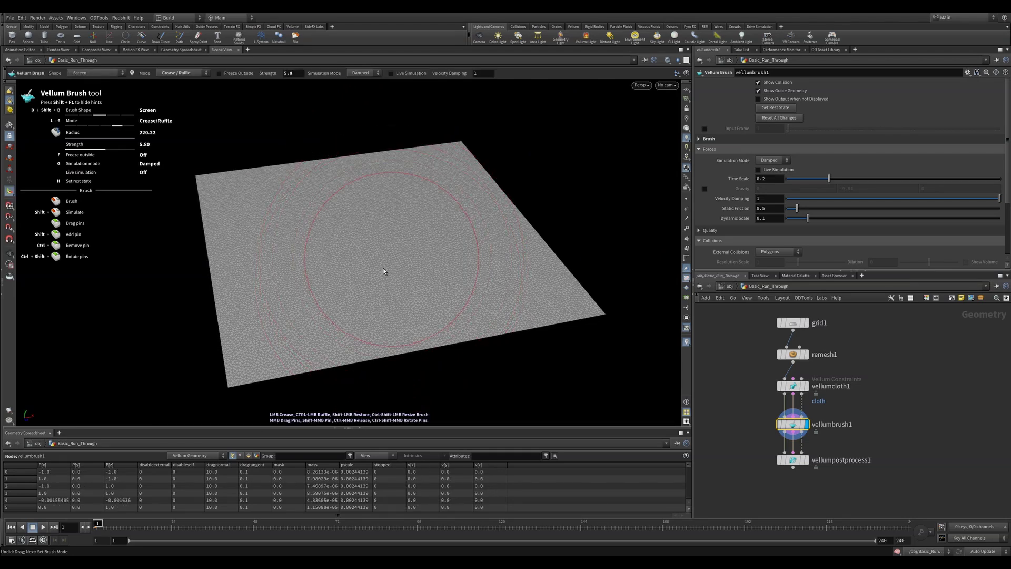
mouse_move(369, 253)
left_mouse_down()
mouse_move(374, 244)
mouse_move(424, 258)
left_mouse_up()
key("ctrl+z")
right_click(390, 287)
left_click(393, 351)
mouse_move(368, 245)
left_mouse_down()
mouse_move(373, 253)
mouse_move(295, 232)
mouse_move(387, 197)
mouse_move(421, 243)
mouse_move(367, 293)
mouse_move(334, 232)
mouse_move(397, 228)
mouse_move(365, 278)
left_mouse_up()
left_click(393, 351)
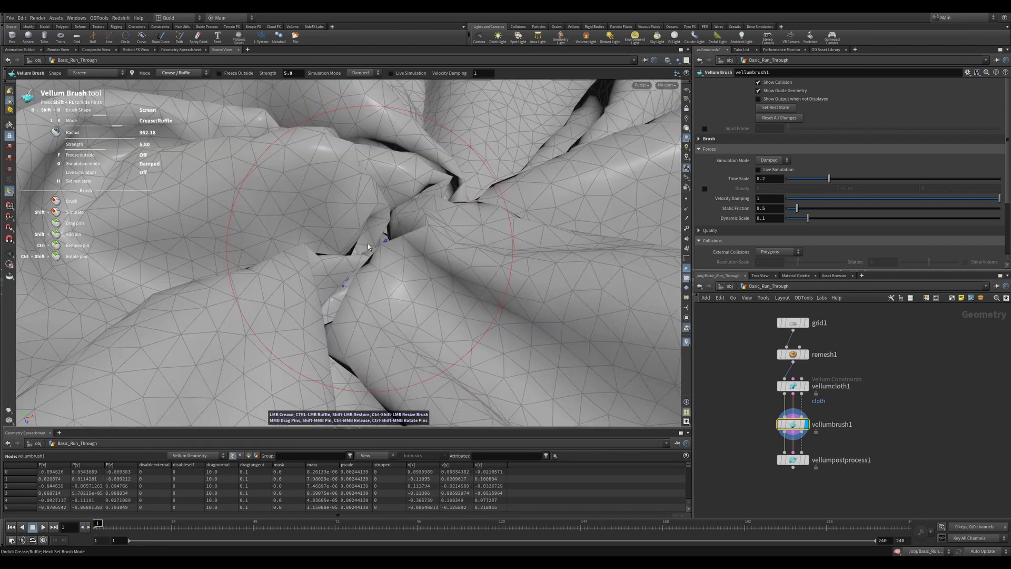
mouse_move(367, 244)
left_mouse_down()
mouse_move(374, 253)
mouse_move(378, 224)
left_mouse_up()
Step: Switch between brush modes while working the centre of the cloth into swirling folds, and inspect the whole sheet
right_click(377, 239)
left_click(401, 349)
mouse_move(350, 254)
left_mouse_down()
mouse_move(388, 244)
mouse_move(316, 286)
mouse_move(278, 232)
mouse_move(416, 204)
mouse_move(373, 222)
mouse_move(387, 289)
mouse_move(386, 217)
mouse_move(380, 239)
mouse_move(417, 247)
mouse_move(372, 213)
mouse_move(384, 231)
mouse_move(401, 216)
mouse_move(385, 202)
mouse_move(395, 271)
mouse_move(474, 147)
mouse_move(481, 102)
mouse_move(415, 213)
mouse_move(416, 237)
left_mouse_up()
right_click(399, 241)
left_click(407, 352)
right_click(392, 247)
left_click(397, 323)
key("space")
left_click_drag(527, 200, 576, 162)
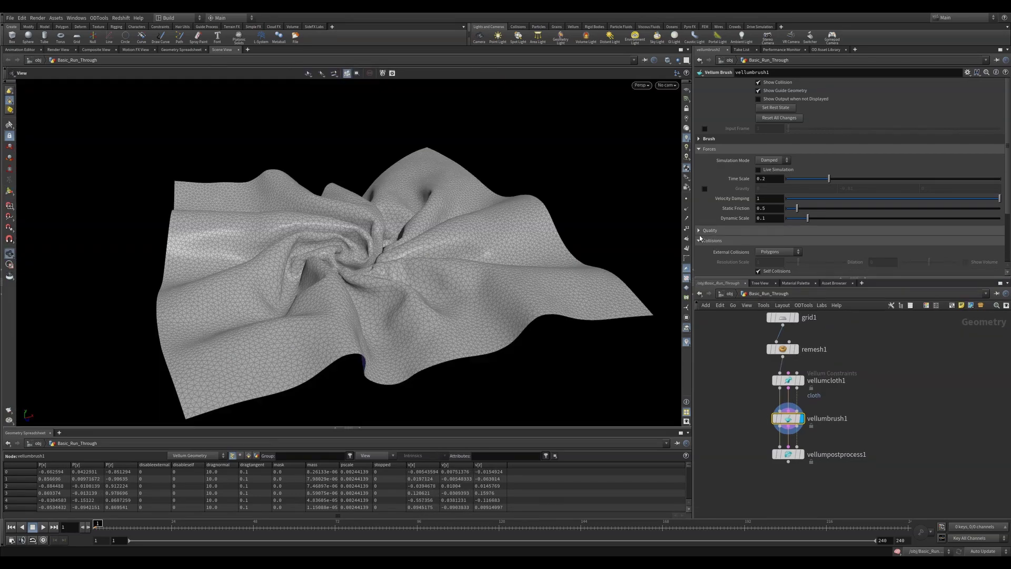
Step: In vellumbrush1's collision settings, enable the ground plane and set External Collisions to Dense Volume
left_click(702, 231)
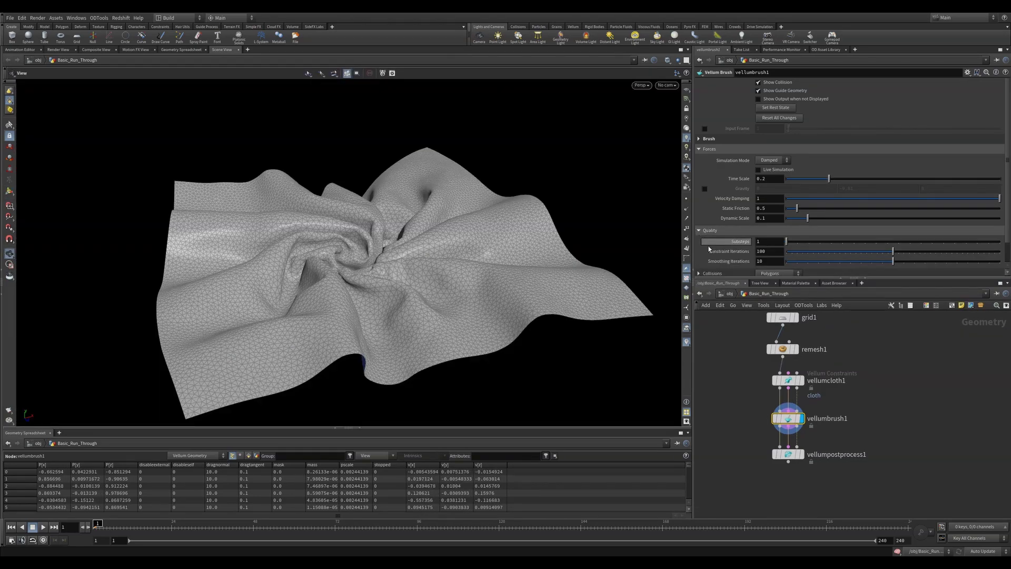
scroll(1007, 192, "down", 2)
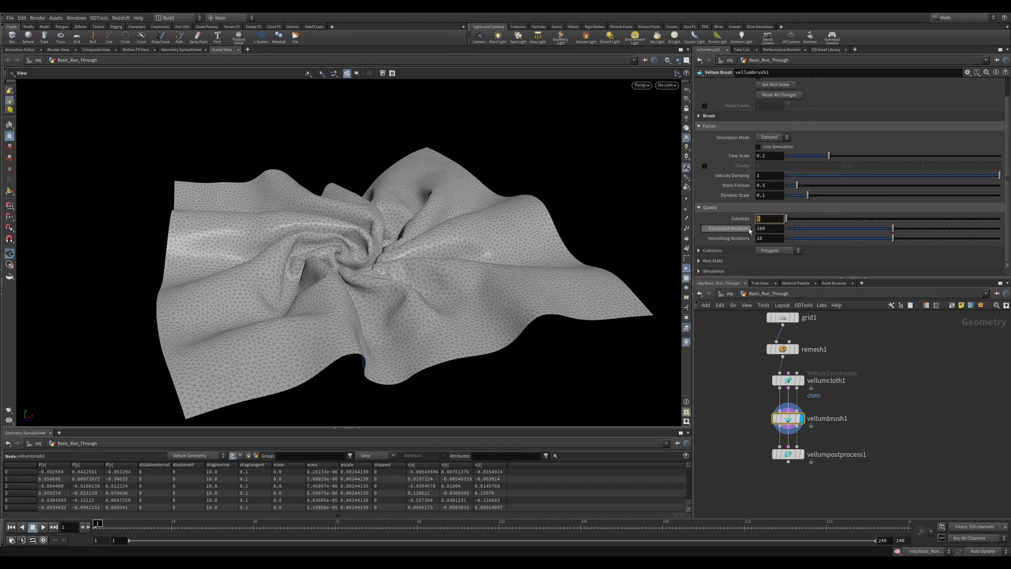
left_click(701, 250)
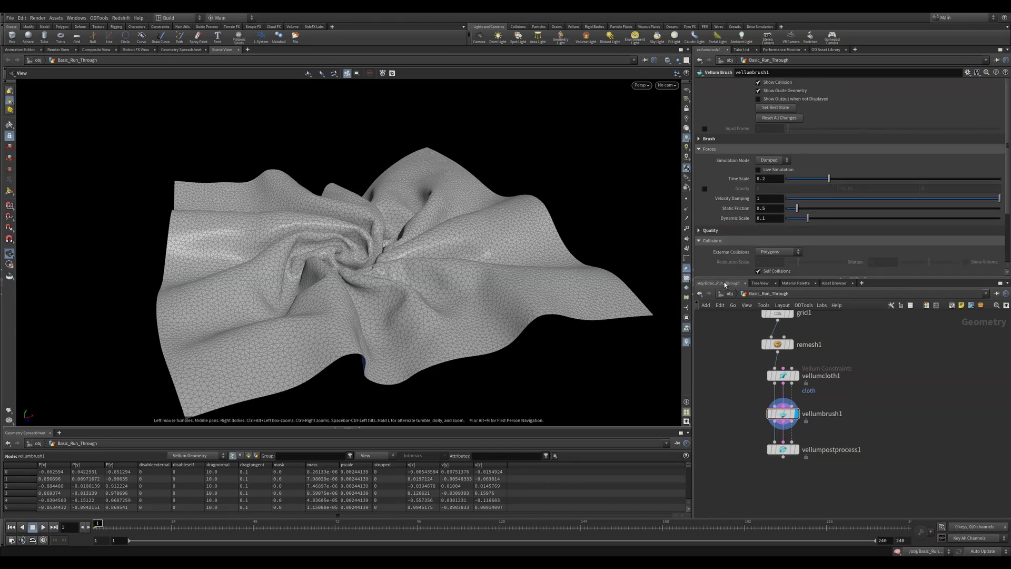
left_click_drag(727, 279, 708, 327)
left_click(705, 310)
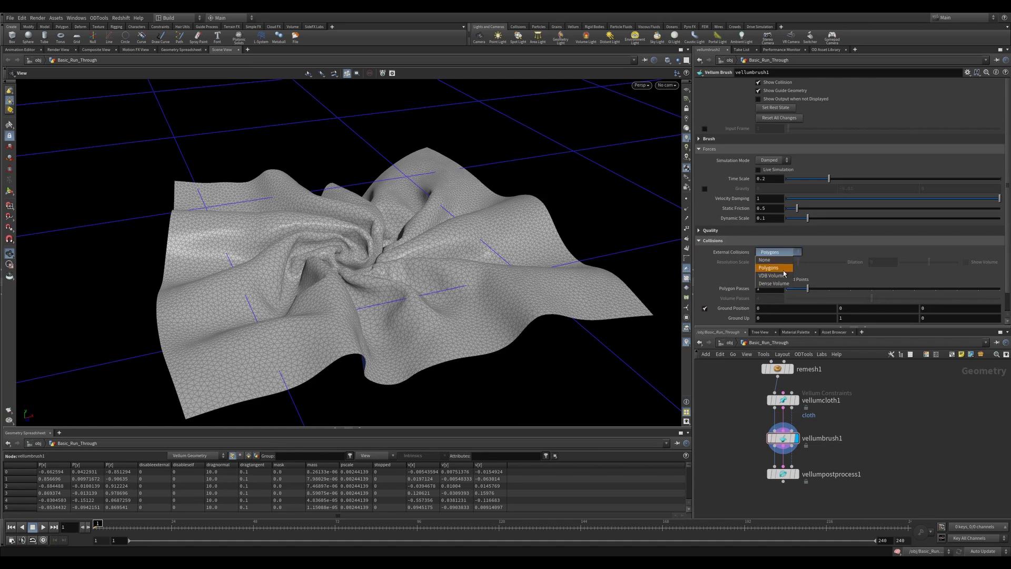
left_click(785, 284)
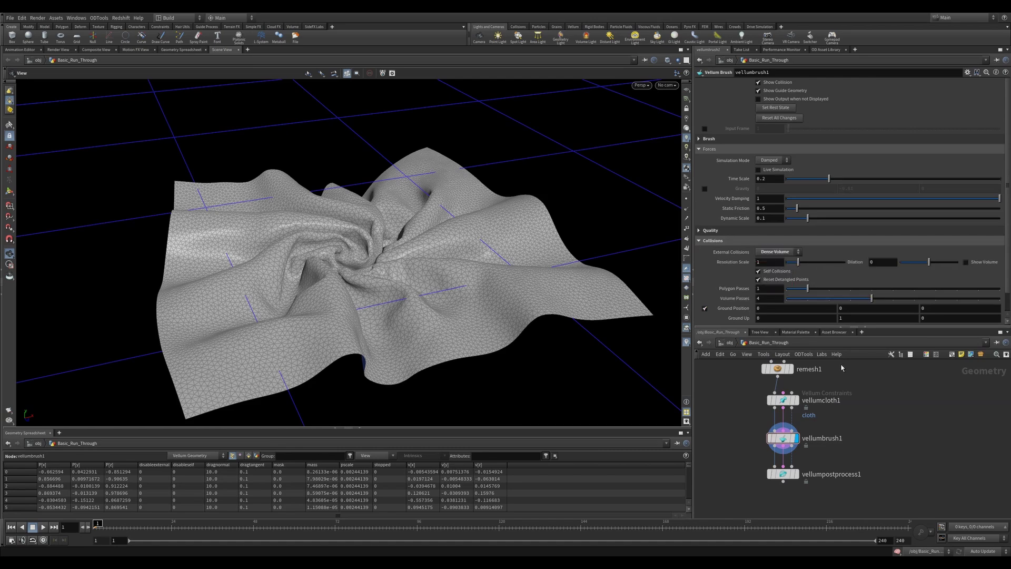
Step: Add a Tube node beside grid1 in the network
middle_click_drag(841, 367, 852, 427)
key("Tab")
type("tube")
key("Return")
left_click(806, 403)
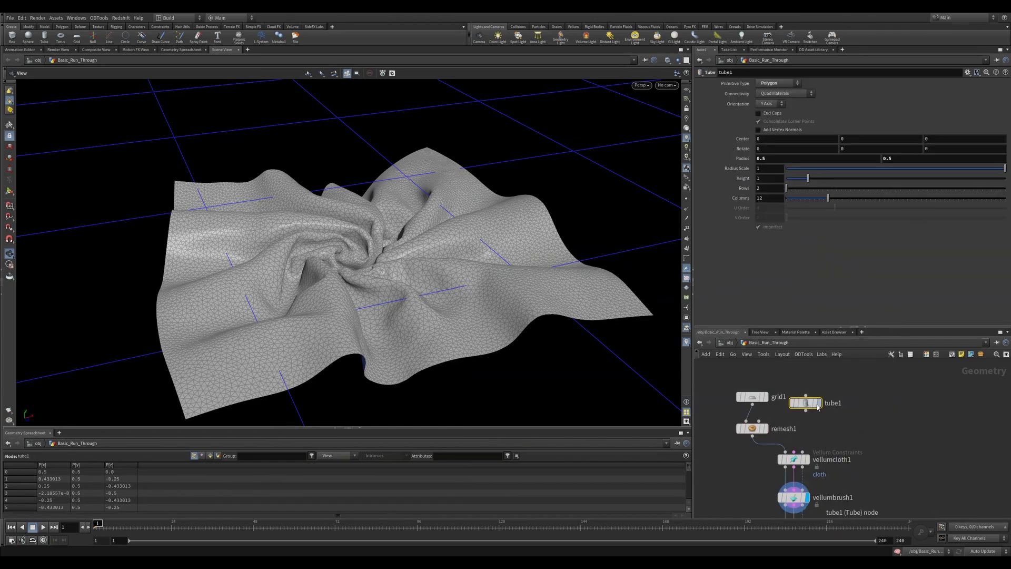
Step: Shape the tube into a slim, smaller cylinder by reducing its radius scale and height
left_click(860, 392)
left_click_drag(1004, 168, 808, 169)
mouse_move(809, 179)
left_mouse_down()
mouse_move(797, 181)
mouse_move(820, 169)
left_mouse_up()
left_click_drag(795, 180, 800, 180)
left_click_drag(801, 181, 805, 181)
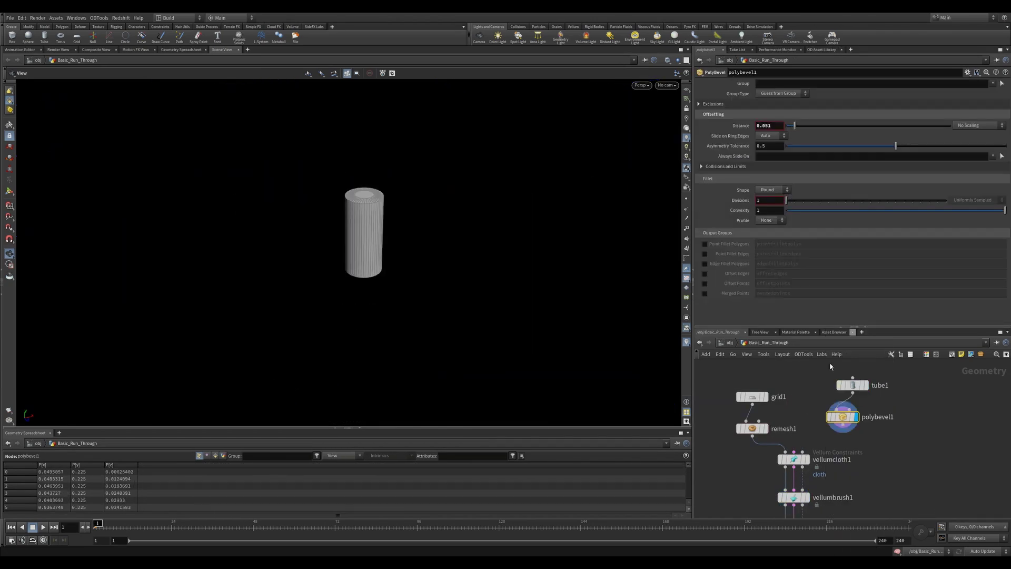
Step: Bevel the tube with a PolyBevel node, connect it to vellumcloth1 as the collision geometry and display vellumbrush1
left_click(843, 417)
left_click(699, 104)
left_click_drag(843, 425, 802, 452)
middle_click_drag(864, 448, 862, 408)
left_click(806, 457)
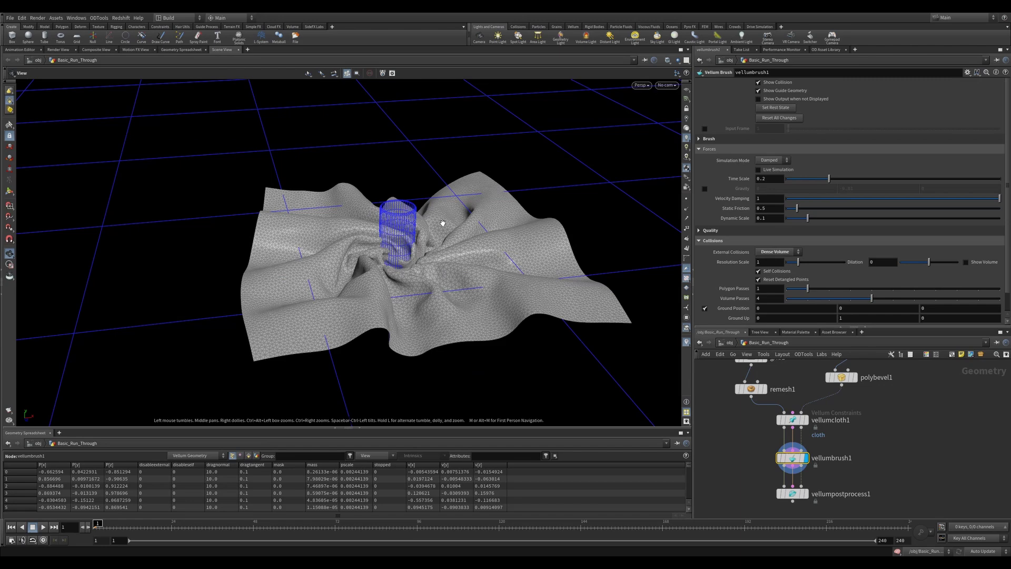
Step: Enlarge the tube's height and radius scale, and stand it on the ground with a Match Size node
left_click(849, 387)
left_click_drag(796, 179, 803, 180)
left_click_drag(831, 169, 842, 173)
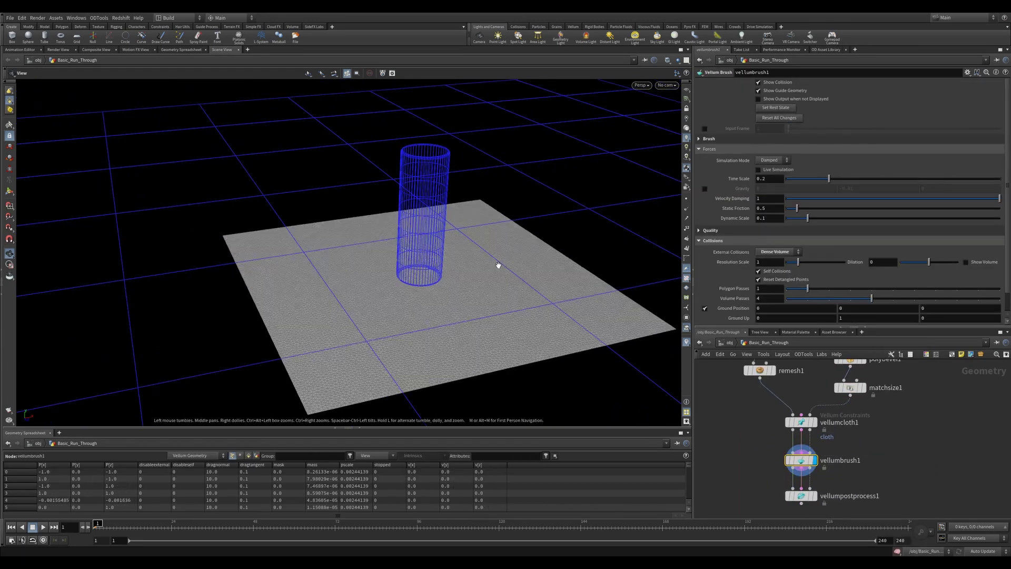
Step: Raise the cloth about 0.825 units above the tube with a Transform node feeding vellumcloth1
left_click(793, 422)
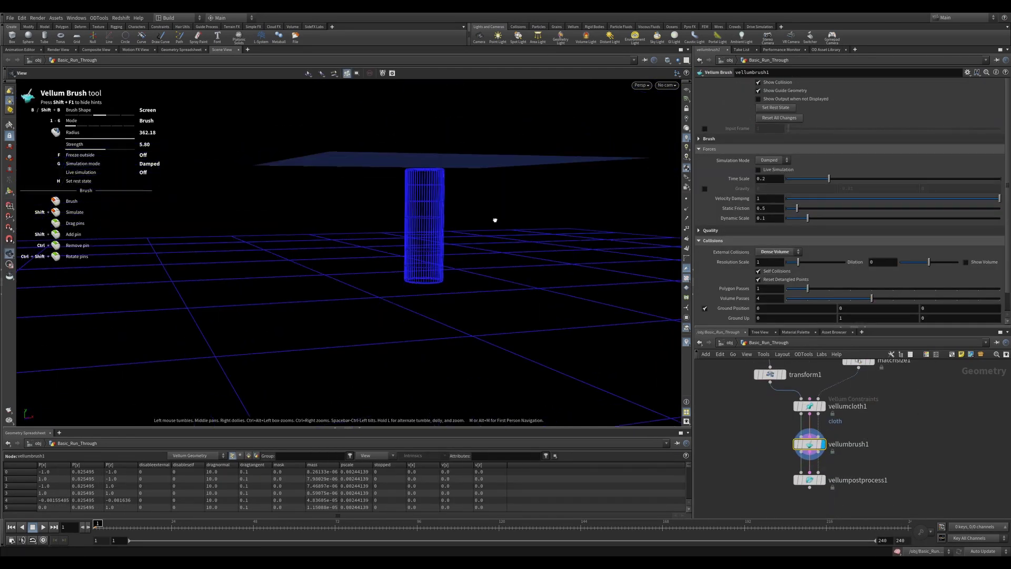
left_click_drag(495, 227, 420, 284)
middle_click_drag(483, 255, 477, 249)
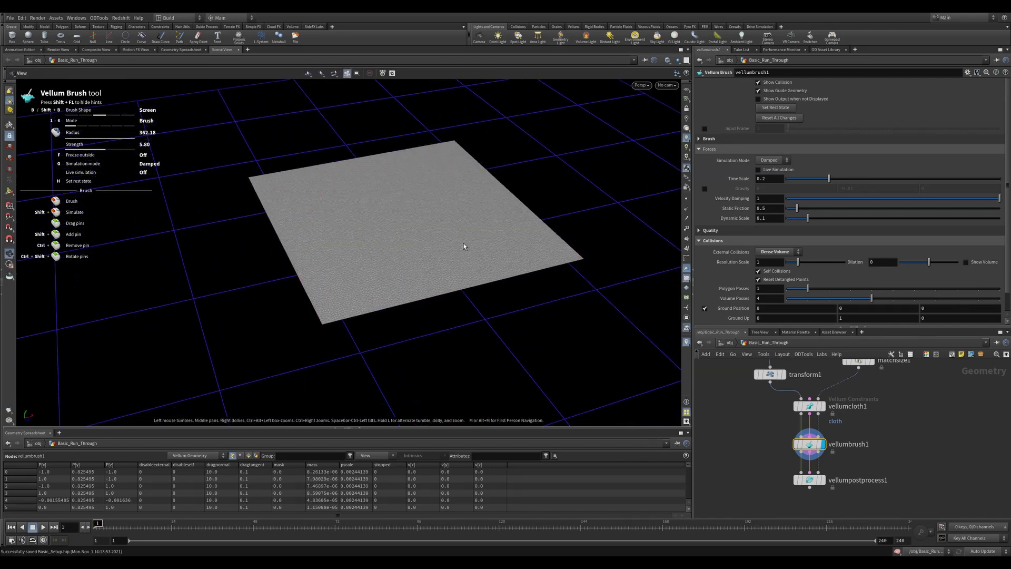
Step: Set vellumbrush1's simulation mode to Settle and brush the cloth as it drapes over the tube collider
left_click(703, 240)
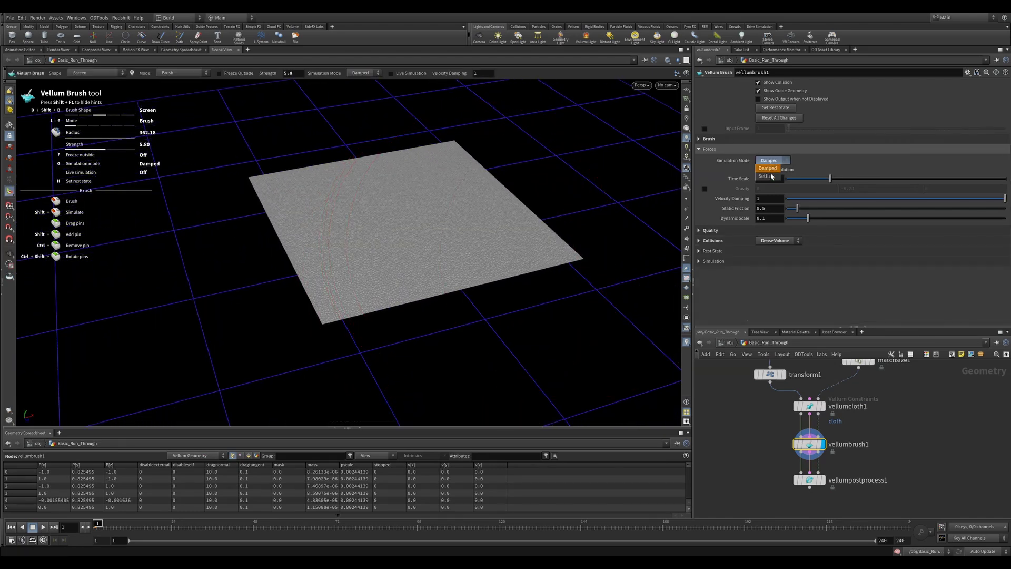
left_click(770, 176)
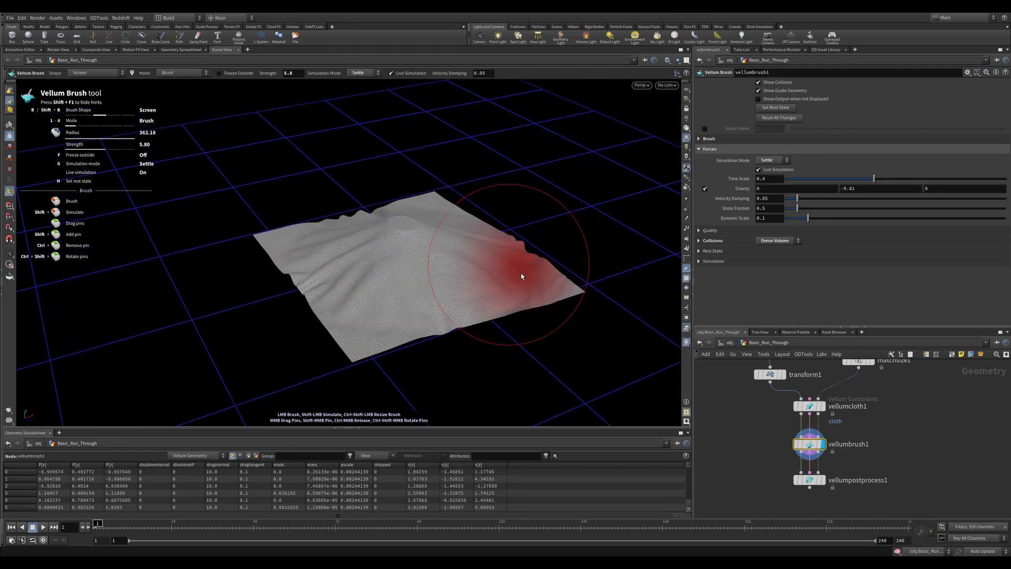
mouse_move(371, 242)
left_mouse_down()
mouse_move(354, 239)
mouse_move(392, 269)
left_mouse_up()
Step: Set the simulation mode back to Damped and brush the draped cloth, reducing the brush radius to about 104
left_click(771, 160)
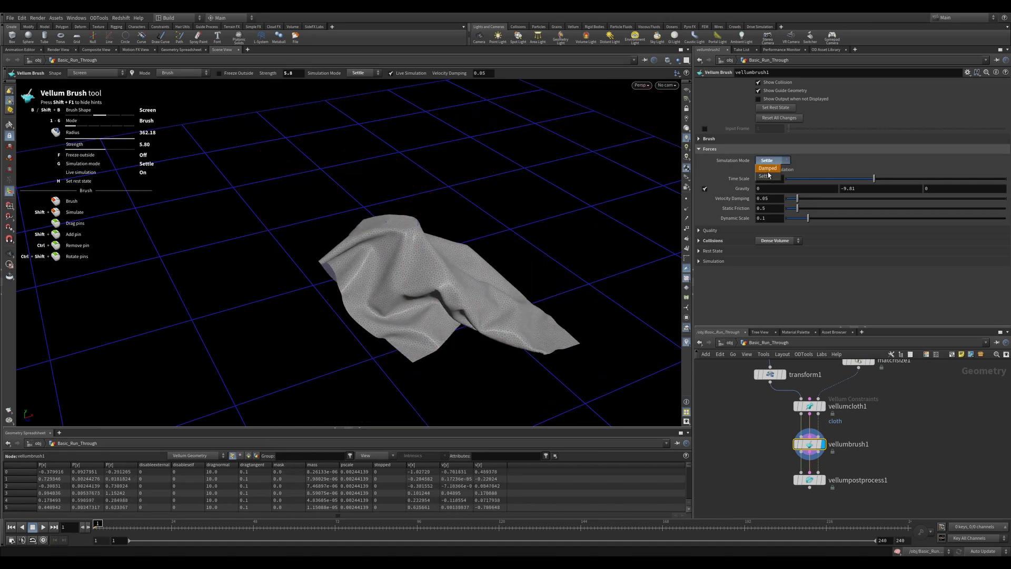
left_click(768, 169)
scroll(412, 308, "down", 5)
mouse_move(412, 308)
left_mouse_down()
mouse_move(385, 334)
mouse_move(499, 287)
mouse_move(351, 374)
mouse_move(468, 293)
left_mouse_up()
scroll(453, 305, "down", 5)
Step: Change the brush mode to Crease/Ruffle and crease the lower edges of the draped cloth
right_click(440, 315)
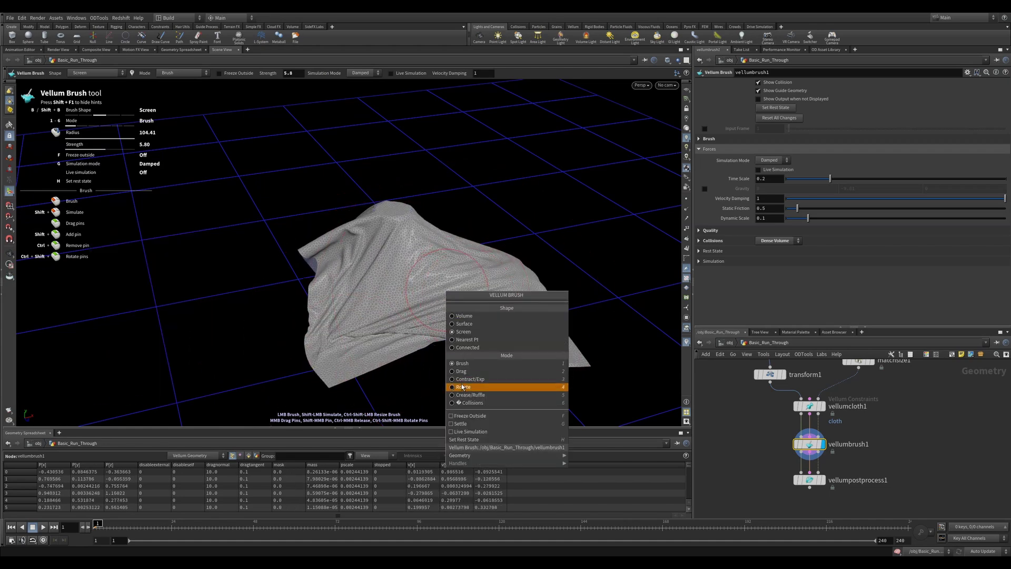
left_click(469, 396)
left_click_drag(379, 337, 332, 390)
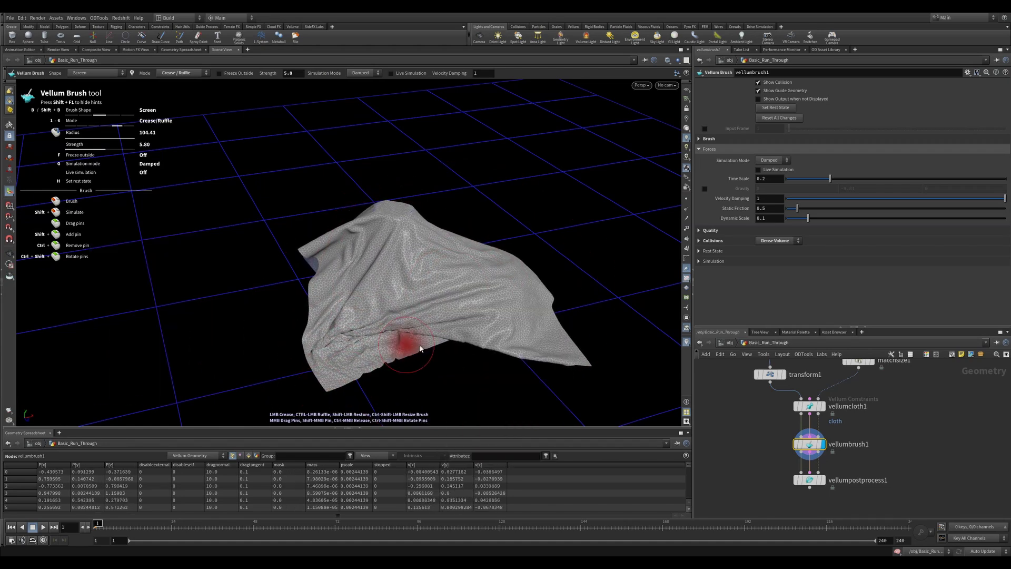
mouse_move(534, 316)
left_mouse_down()
mouse_move(519, 282)
mouse_move(552, 349)
left_mouse_up()
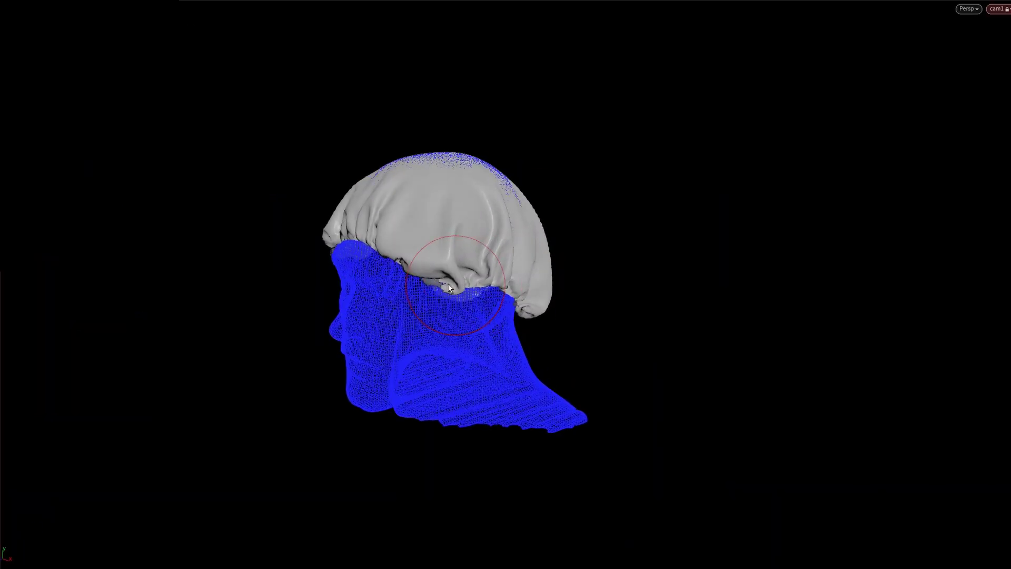
Step: Brush the hem of the cloth cap at the side and front of the head model
left_click_drag(448, 283, 455, 303)
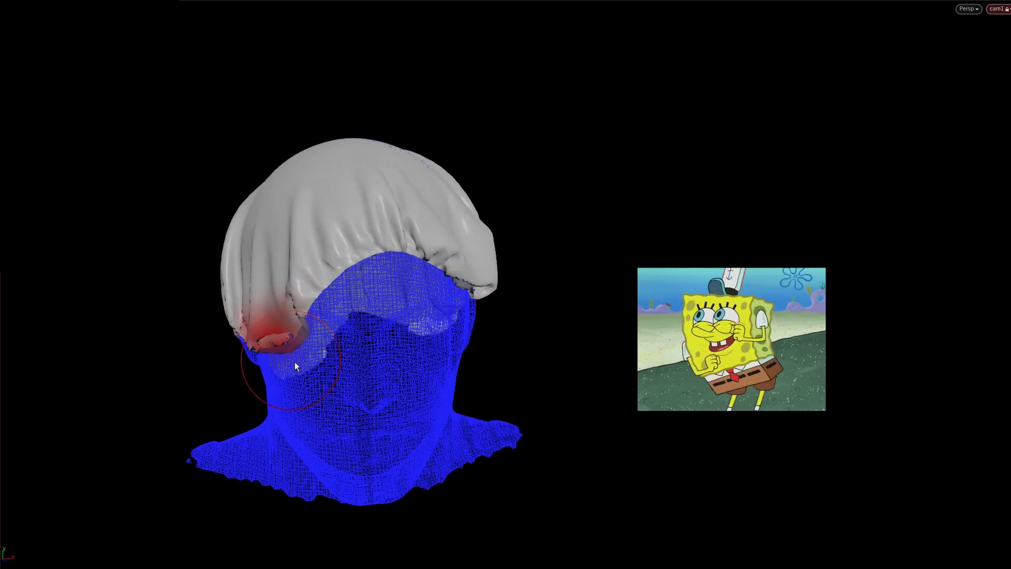
left_click_drag(295, 362, 385, 293)
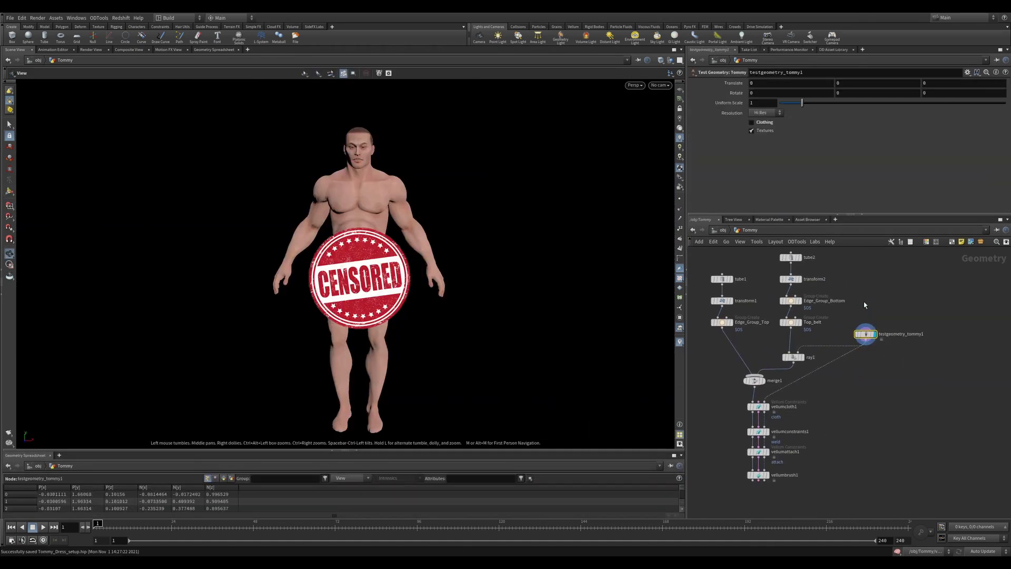
Step: Display the tube2 belt strip, then ray1 to examine how the belt is projected onto the Tommy body
middle_click_drag(864, 302, 874, 309)
left_click(811, 281)
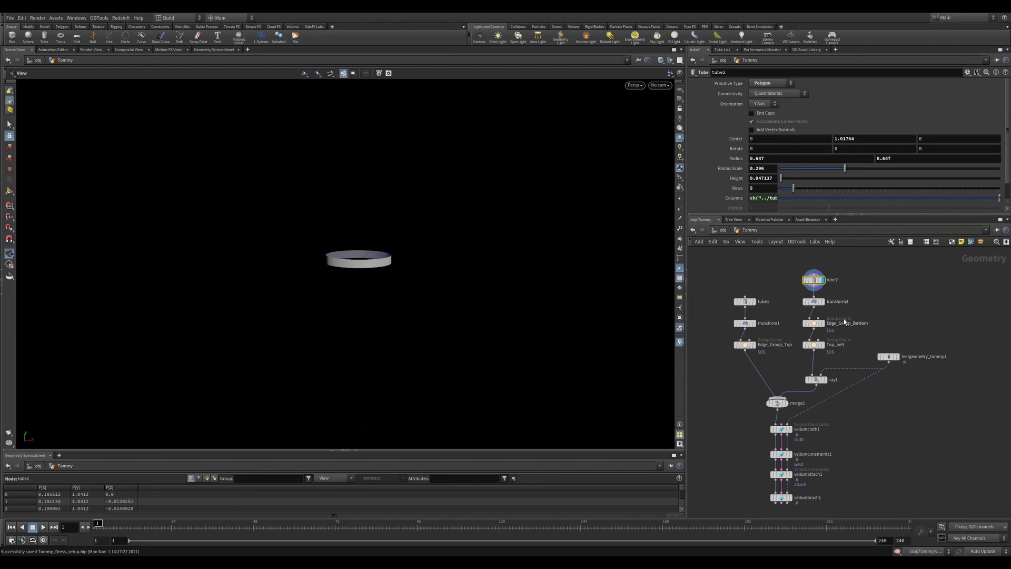
left_click(811, 380)
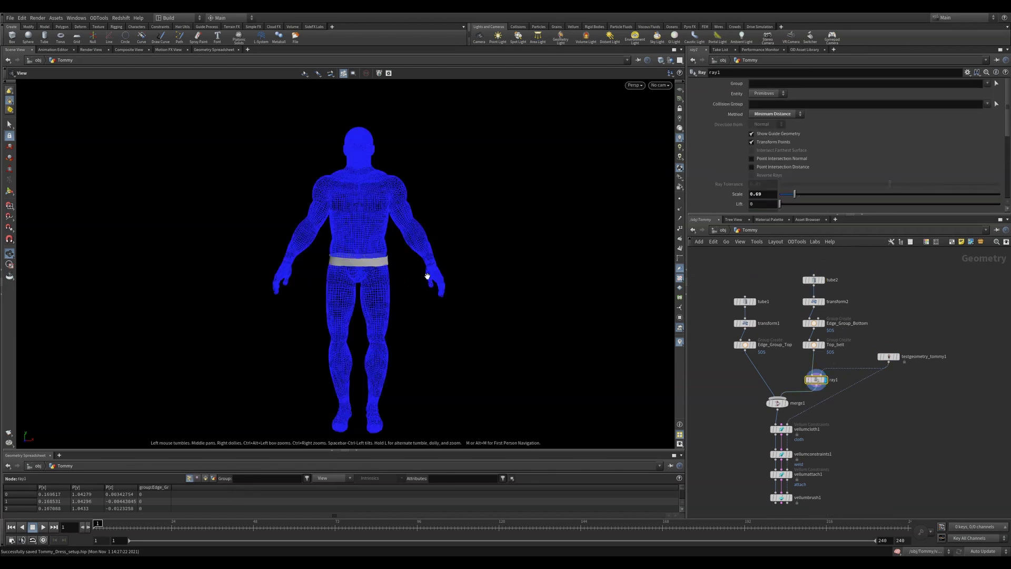
scroll(388, 235, "up", 2)
left_click_drag(388, 235, 368, 250)
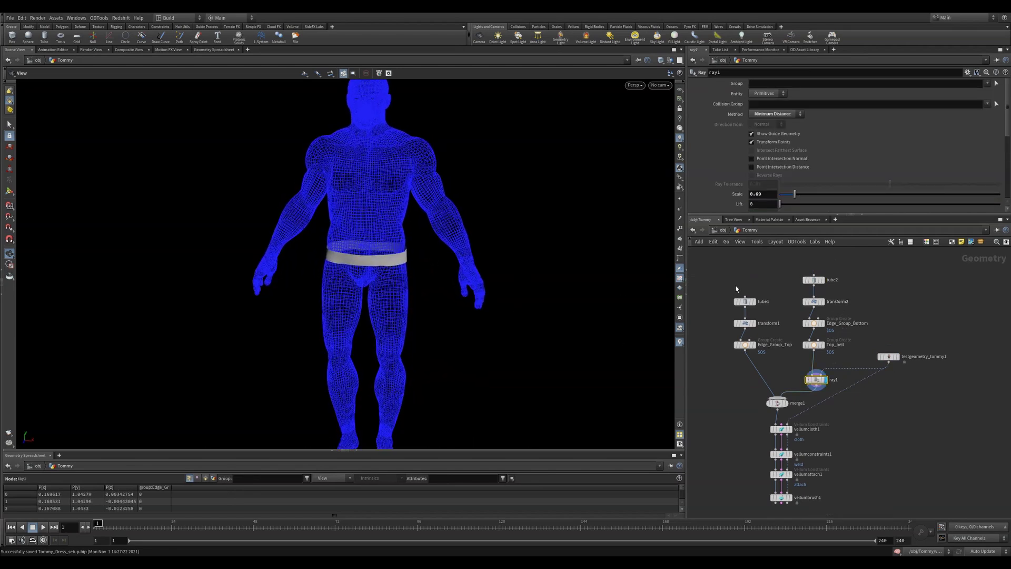
Step: Display the tube1 skirt cone and show the parameters of testgeometry_tommy1
left_click(754, 301)
scroll(458, 283, "down", 1)
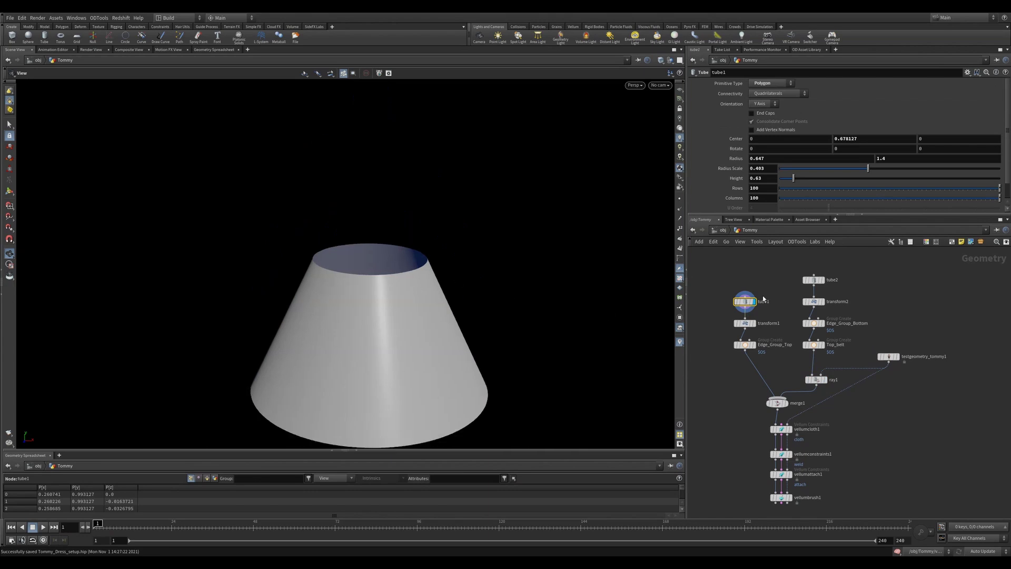
left_click_drag(887, 373, 887, 371)
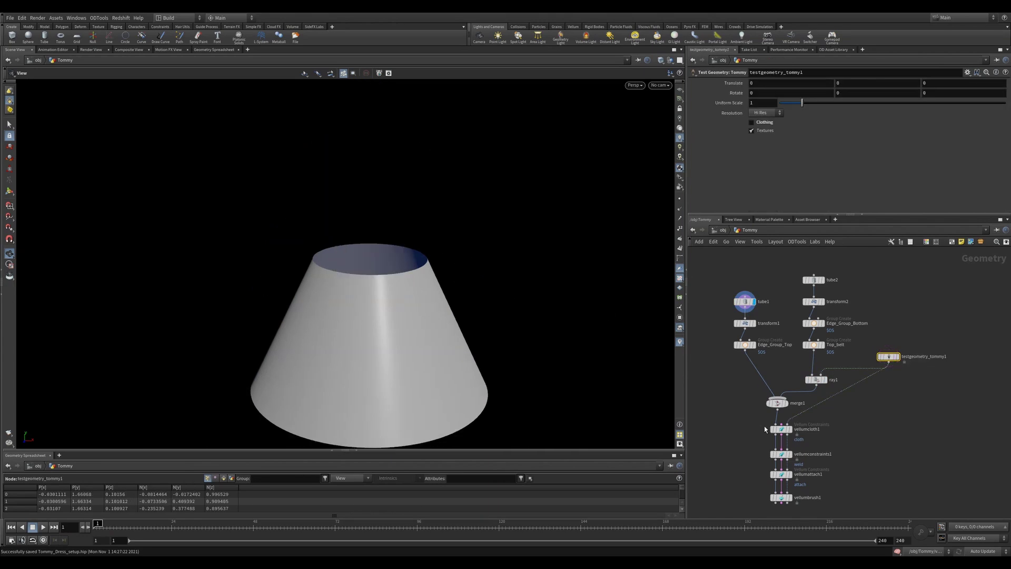
Step: Display vellumconstraints1 and examine the weld points between the skirt's top edge and the belt's bottom edge
left_click(790, 429)
middle_click_drag(847, 439, 848, 406)
left_click(792, 421)
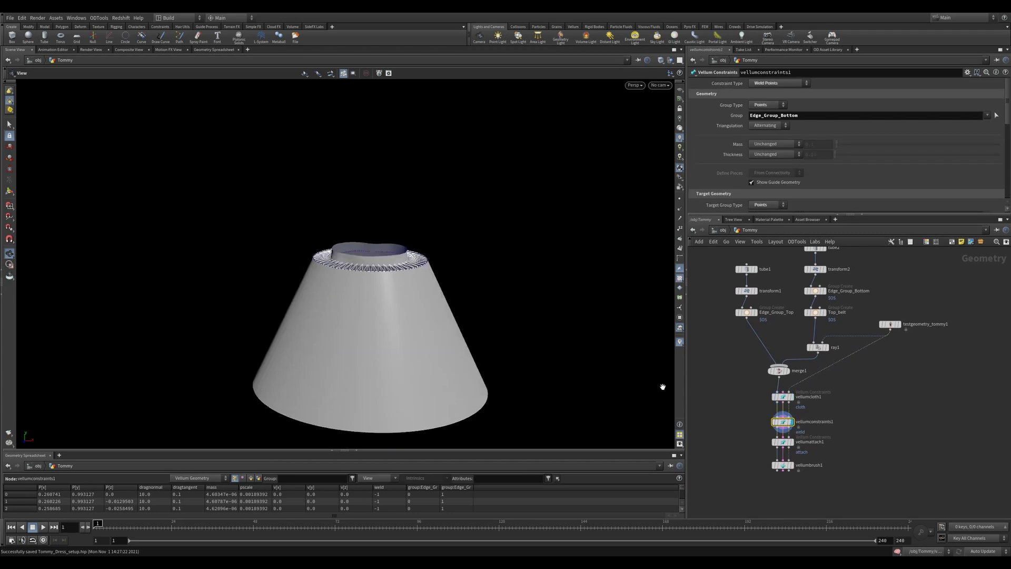
scroll(396, 229, "up", 3)
left_click_drag(396, 228, 418, 244)
scroll(417, 245, "up", 2)
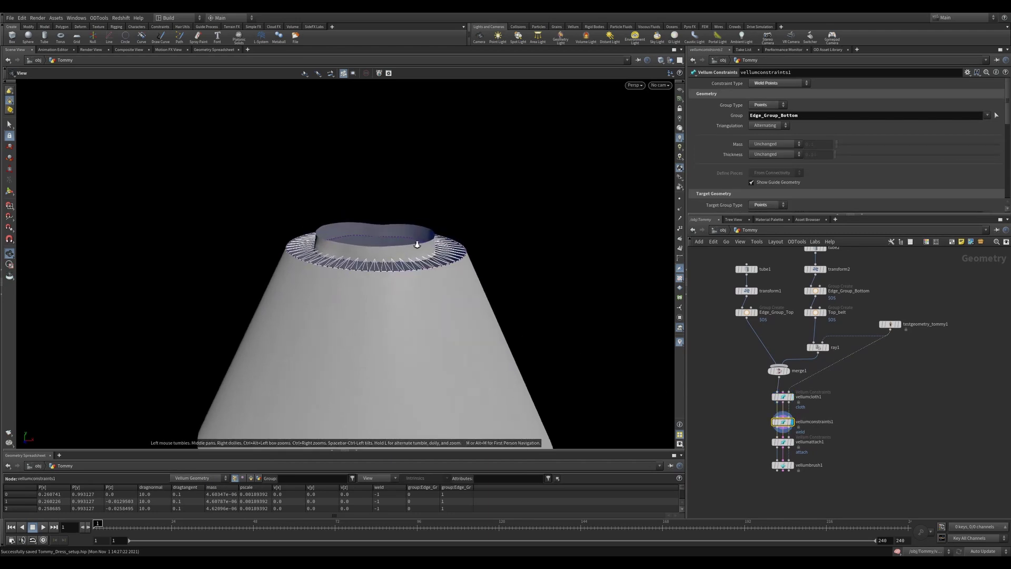
right_click_drag(417, 244, 488, 206)
Step: Display vellumattach1 and examine how the Top_belt group attaches to the body
left_click_drag(777, 445, 793, 450)
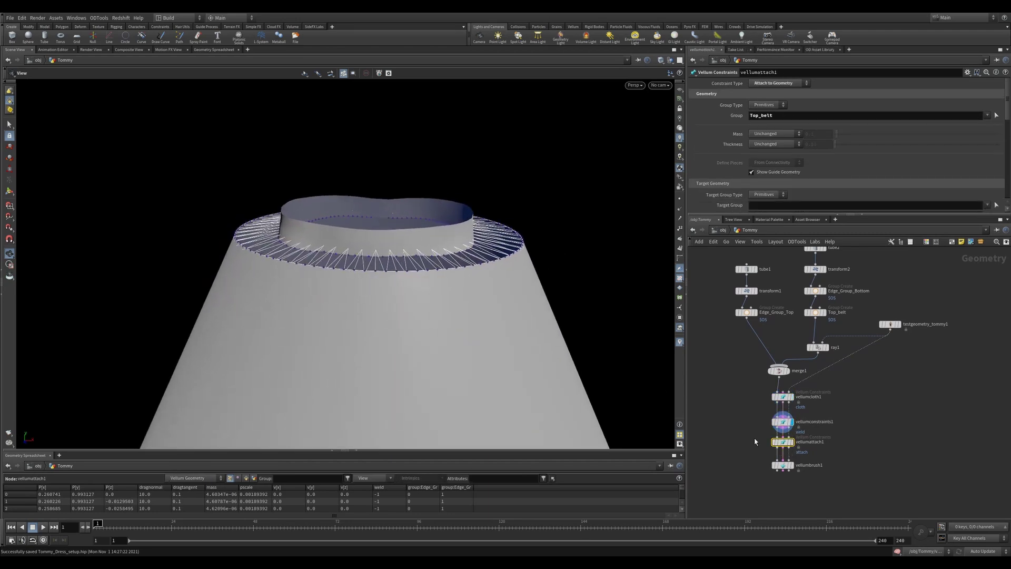
key("r")
left_click_drag(475, 246, 481, 278)
right_click_drag(480, 278, 407, 327)
middle_click_drag(406, 327, 436, 276)
left_click_drag(435, 276, 440, 265)
right_click_drag(441, 265, 431, 272)
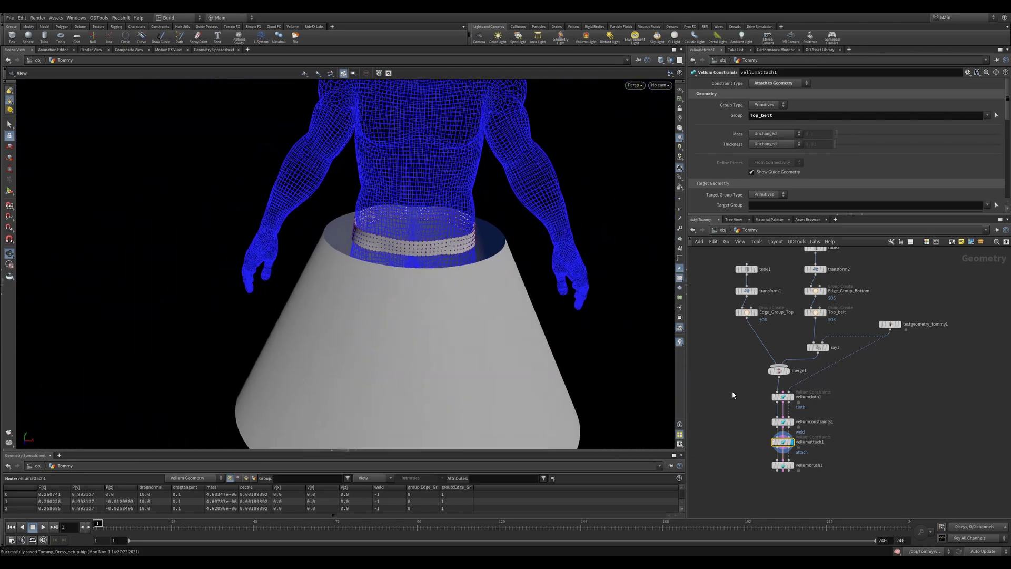
Step: Display vellumbrush1 with its brush tool active and simulate the skirt in Settle mode
key("r")
right_click_drag(489, 230, 422, 295)
key("Return")
key("g")
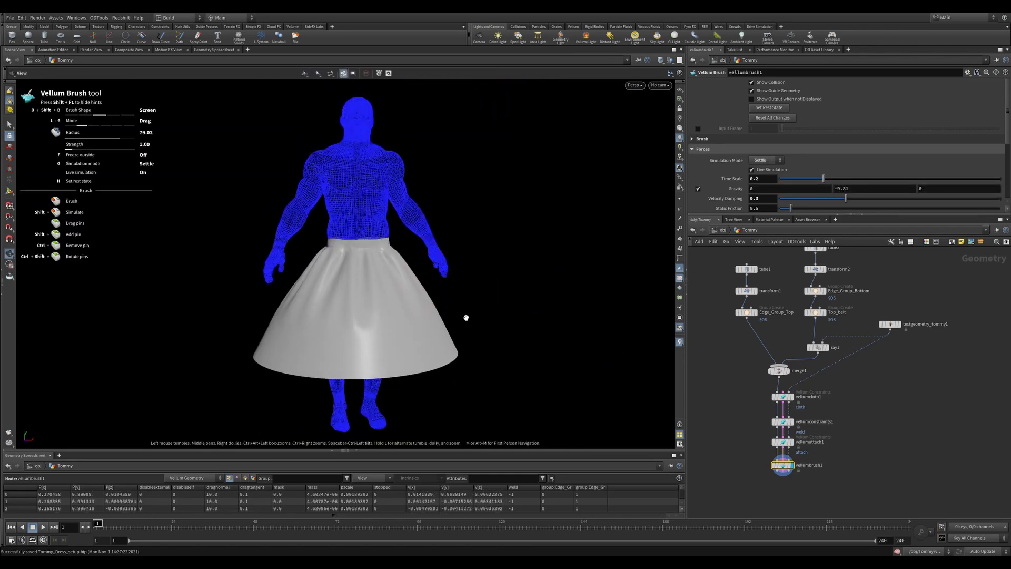
Step: Pull the skirt's hem from several sides with the Drag brush at a radius of about 113 in Settle mode
mouse_move(467, 318)
left_mouse_down("alt")
mouse_move(416, 316)
mouse_move(474, 330)
mouse_move(415, 357)
mouse_move(312, 360)
left_mouse_up("alt")
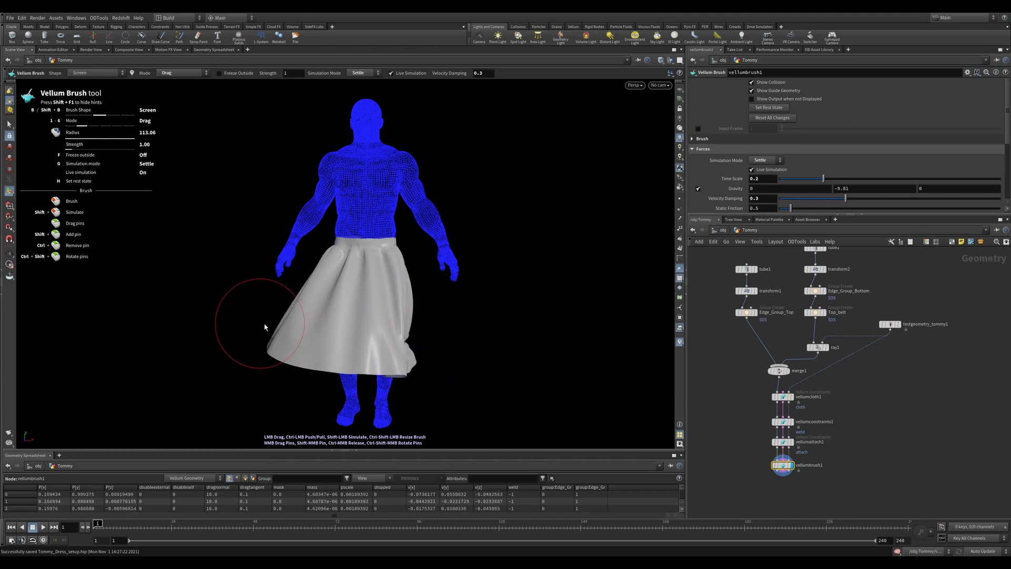
left_click_drag(265, 327, 316, 345)
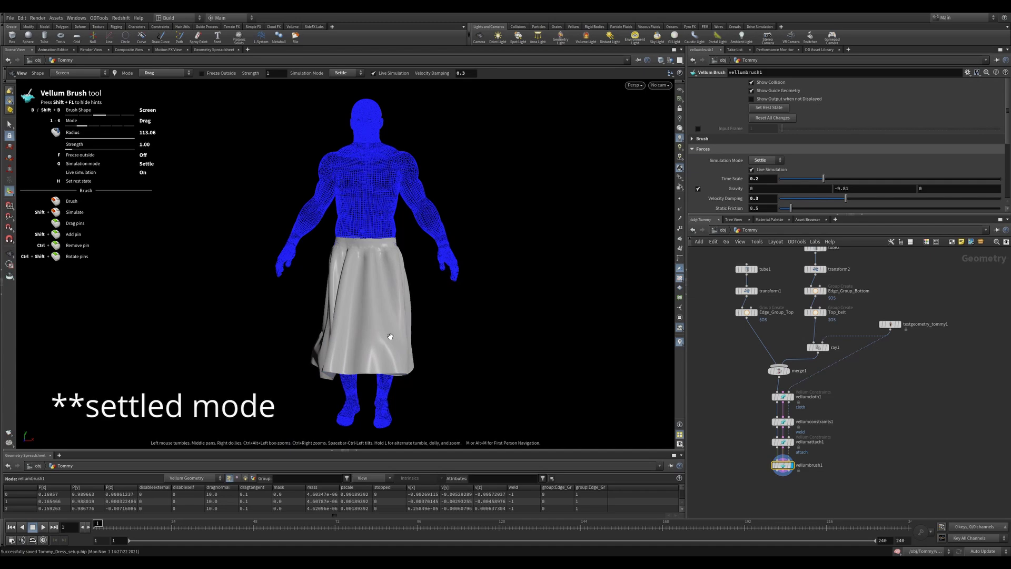
left_click_drag(388, 339, 245, 338, "alt")
left_click_drag(404, 357, 405, 356)
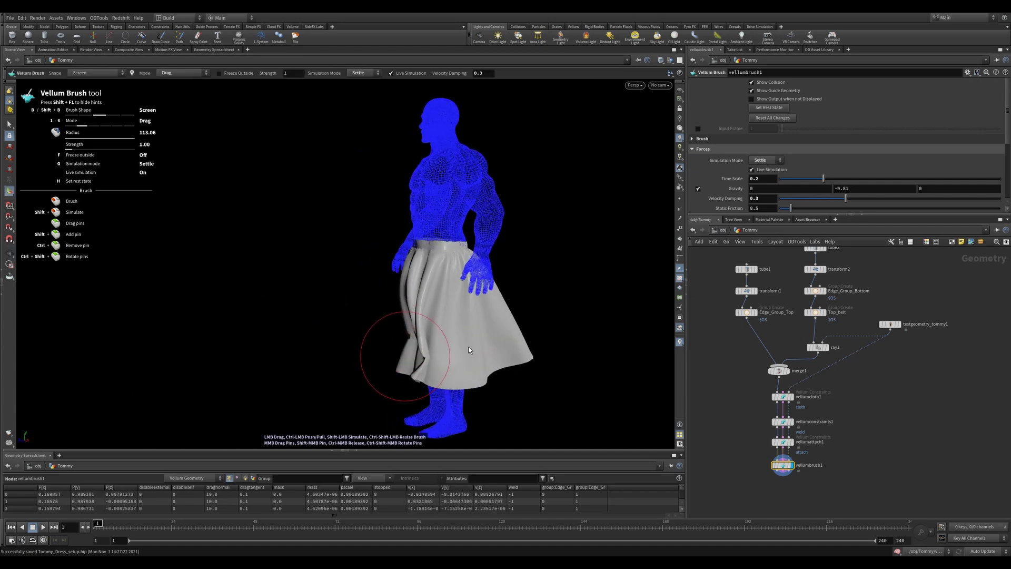
mouse_move(497, 353)
left_mouse_down()
mouse_move(479, 361)
mouse_move(387, 340)
left_mouse_up()
left_click_drag(524, 350, 633, 347)
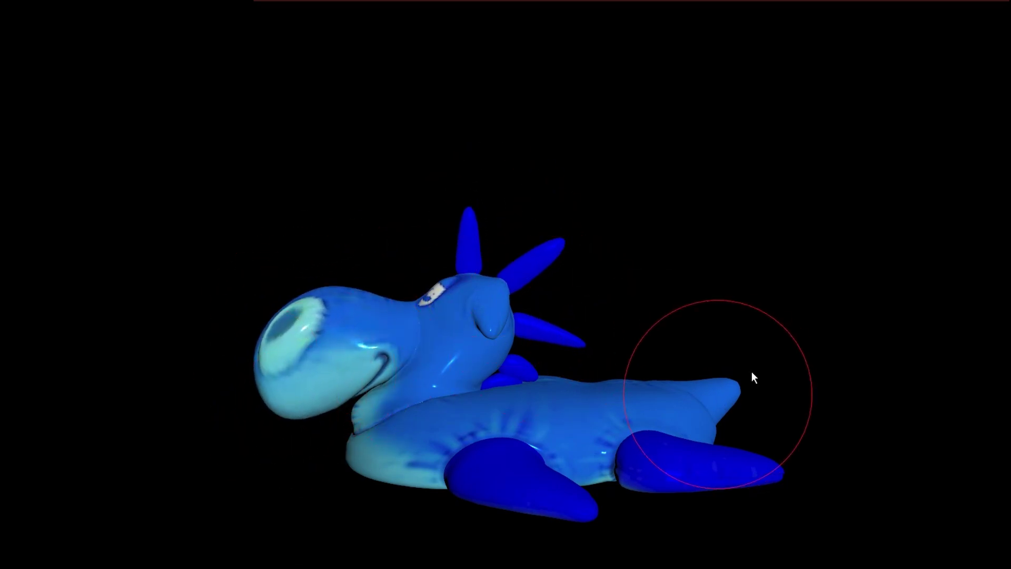
Step: Brush the inflatable toy's tail and rear body to deform them
left_click_drag(751, 371, 701, 451)
mouse_move(647, 429)
middle_mouse_down()
mouse_move(577, 384)
mouse_move(555, 422)
middle_mouse_up()
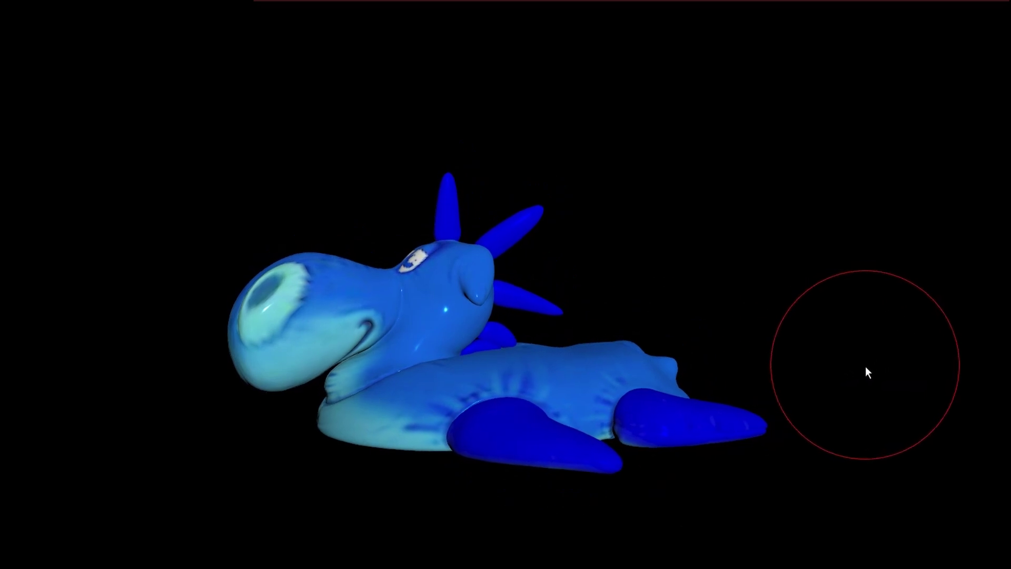
left_click_drag(260, 405, 264, 429)
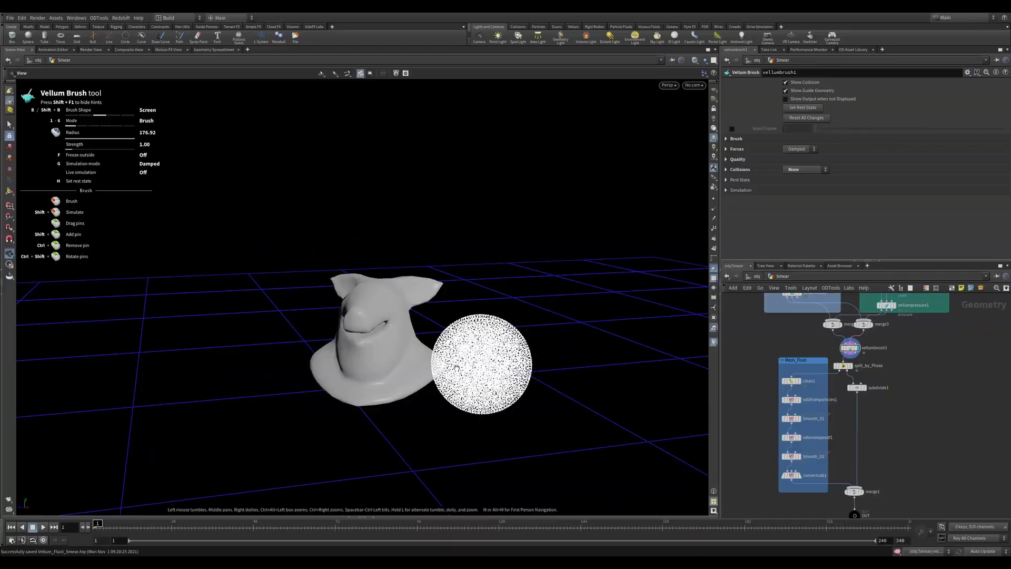
Step: Simulate the fluid sphere and rubber toy head in Settle mode and brush them, using the Volume brush shape
mouse_move(457, 368)
left_mouse_down("alt")
mouse_move(501, 355)
mouse_move(330, 241)
left_mouse_up("alt")
key("g")
mouse_move(498, 359)
left_mouse_down()
mouse_move(402, 275)
mouse_move(497, 287)
mouse_move(260, 305)
mouse_move(372, 271)
mouse_move(441, 305)
mouse_move(524, 388)
mouse_move(413, 276)
mouse_move(521, 361)
mouse_move(466, 325)
mouse_move(282, 328)
mouse_move(405, 316)
left_mouse_up()
right_click(413, 327)
left_click(413, 348)
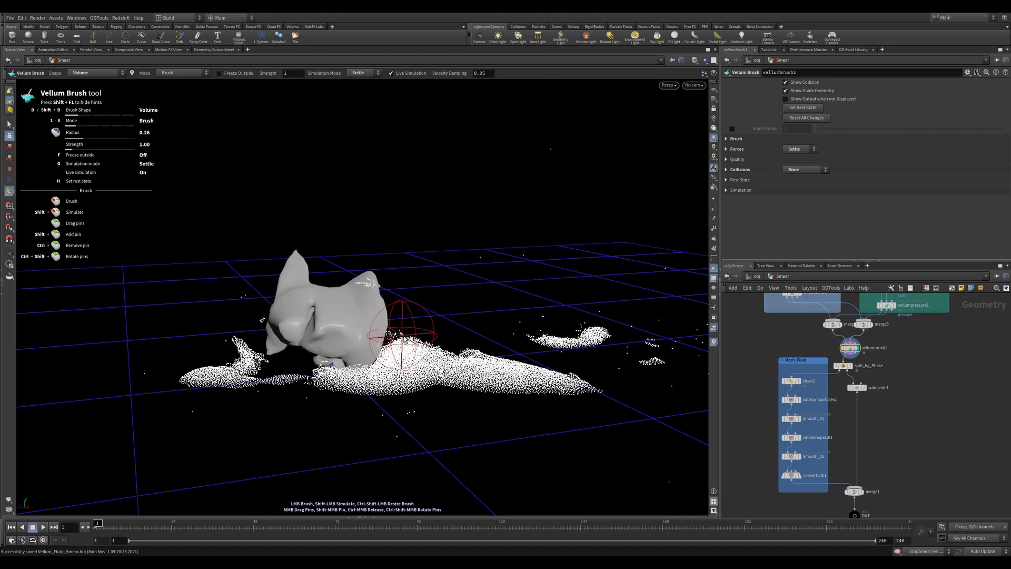
Step: Set the brush shape to Screen and the mode to Crease/Ruffle, and crease the rubber toy head
right_click(404, 340)
left_click(408, 368)
right_click(419, 362)
left_click(419, 464)
right_click(370, 335)
left_click(371, 371)
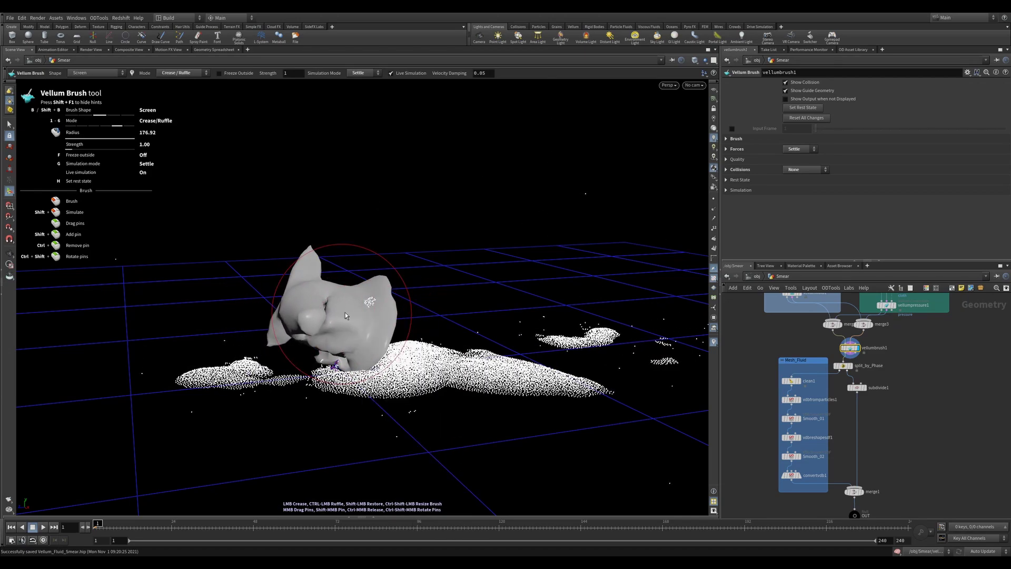
left_click_drag(345, 316, 387, 321)
Step: Return to Brush mode, smear the fluid against the rubber toy head and switch the simulation to Damped
right_click(465, 360)
left_click(466, 419)
left_click_drag(466, 363, 403, 310)
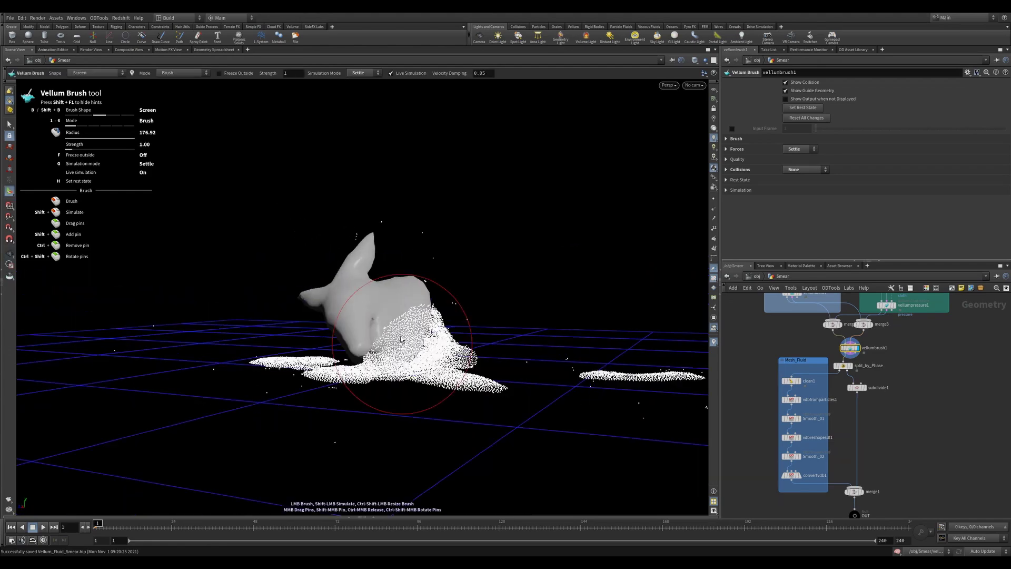
mouse_move(410, 292)
left_mouse_down()
mouse_move(403, 331)
mouse_move(439, 328)
left_mouse_up()
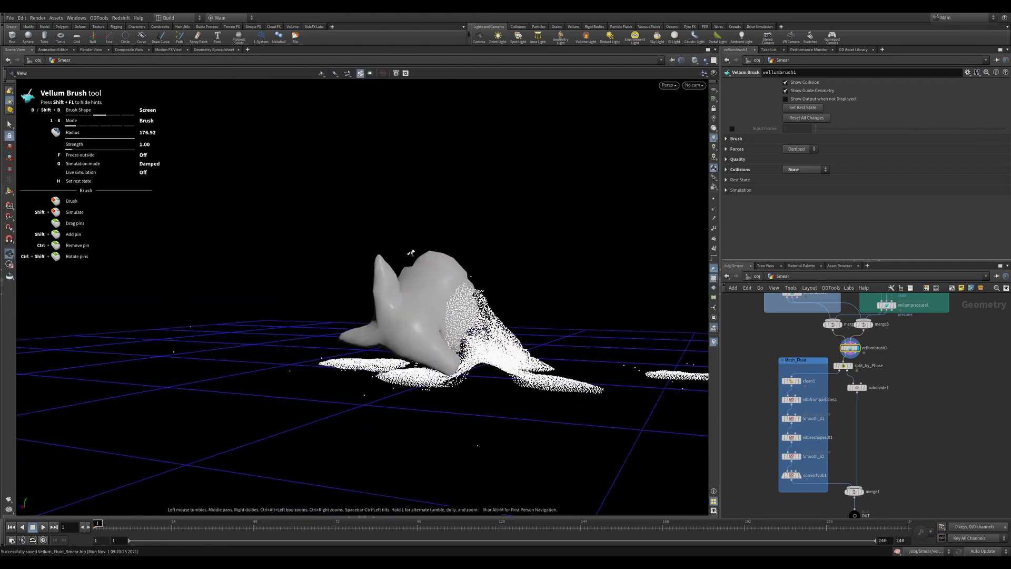
Step: Display the OUT node and examine the meshed fluid on the rubber toy head
left_click_drag(411, 253, 379, 284)
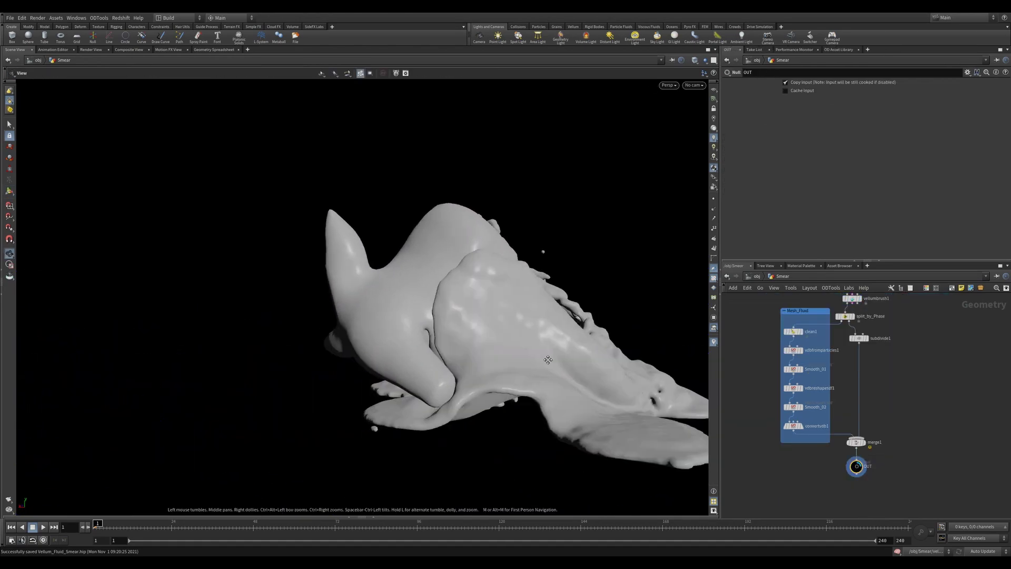
left_click_drag(474, 369, 523, 404)
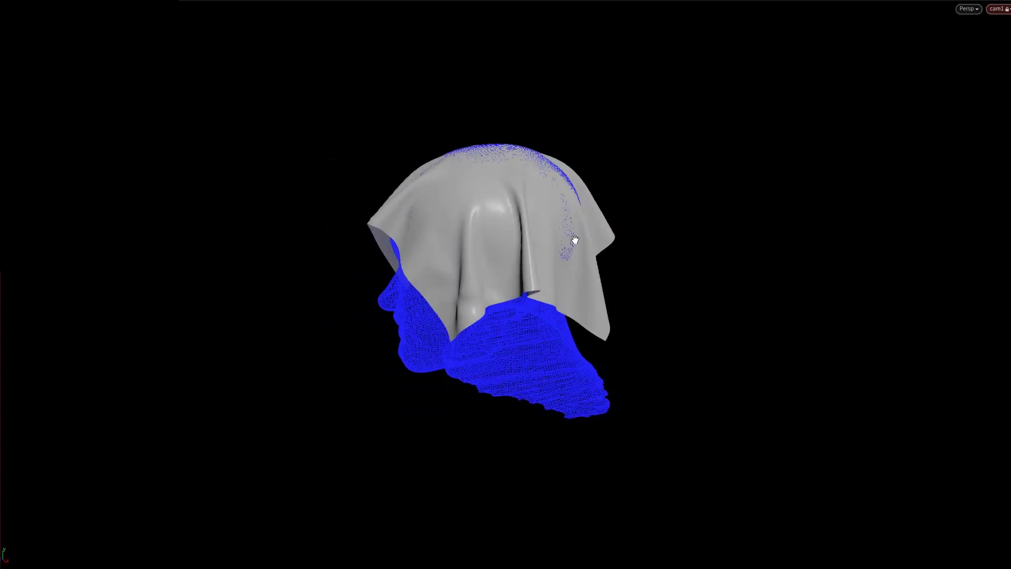
left_click_drag(576, 232, 635, 246)
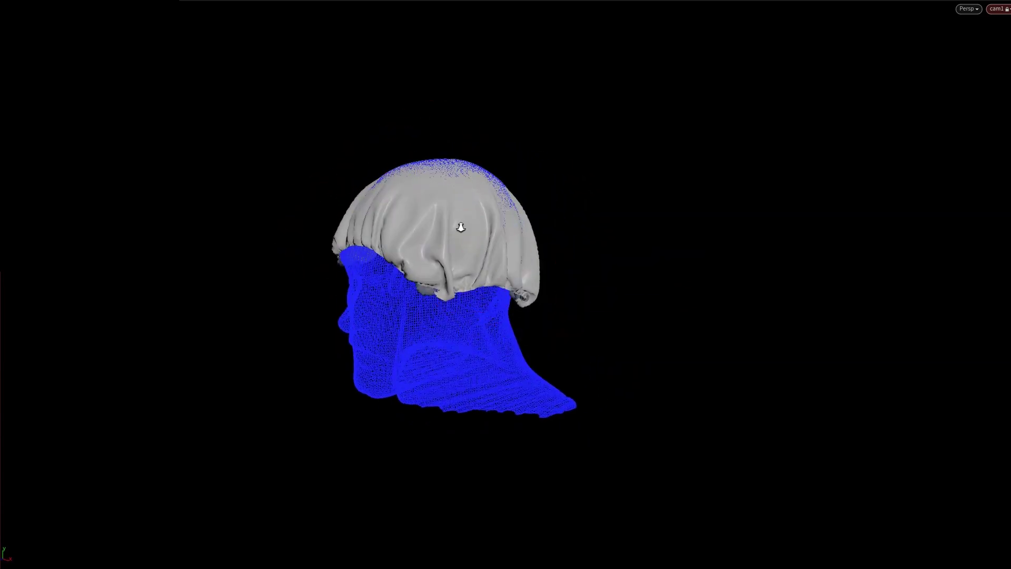
scroll(433, 311, "up", 3)
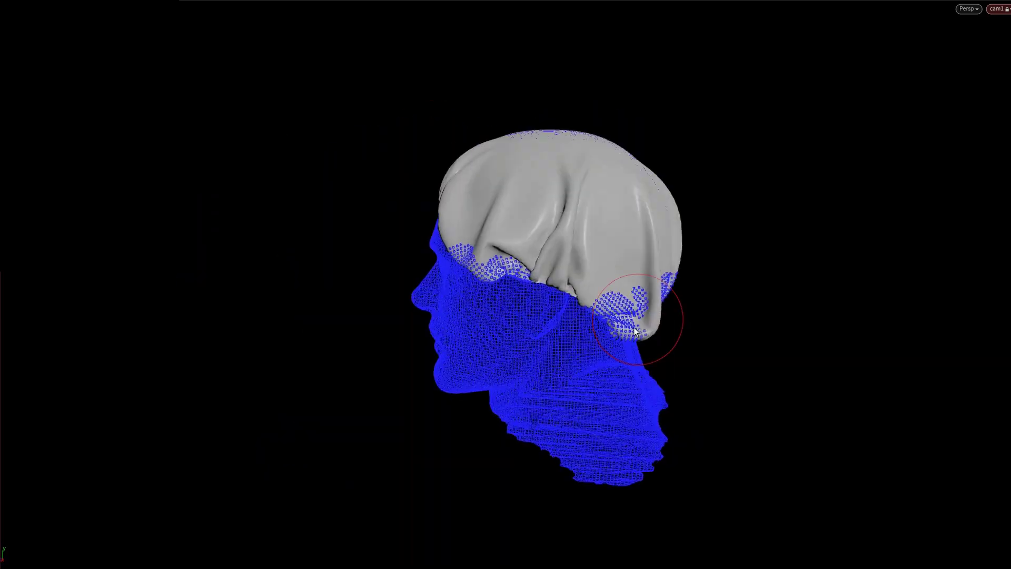
scroll(643, 302, "up", 2)
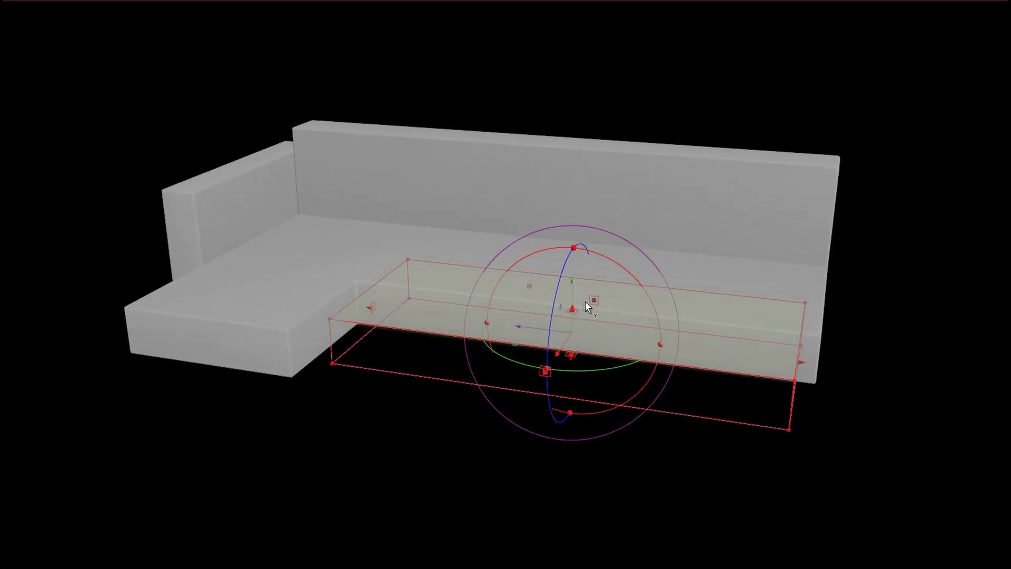
Step: Resize and position boxes along the front of the sofa seat and against its backrest using the box handles
left_click_drag(546, 372, 556, 356)
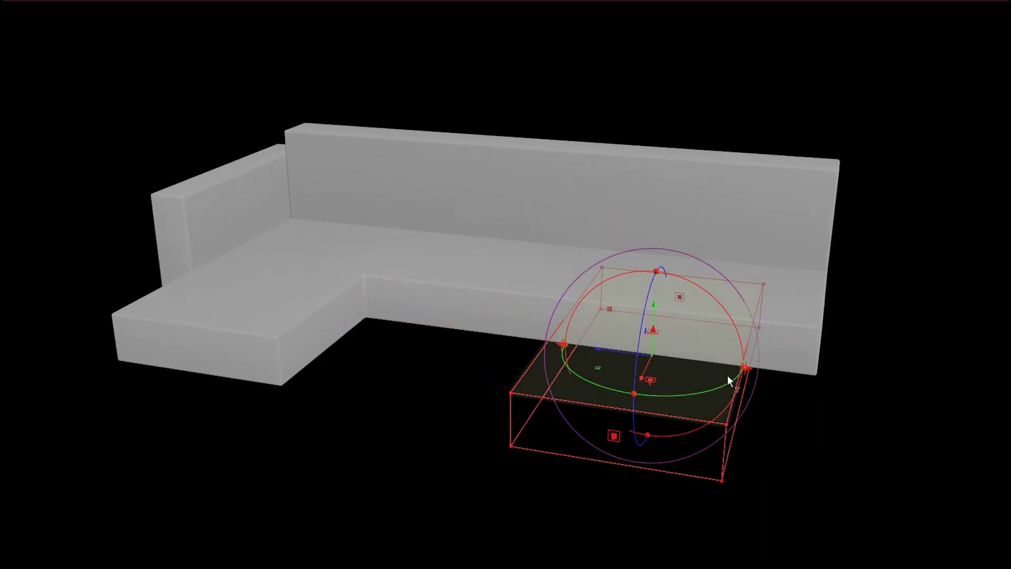
left_click_drag(728, 375, 806, 356)
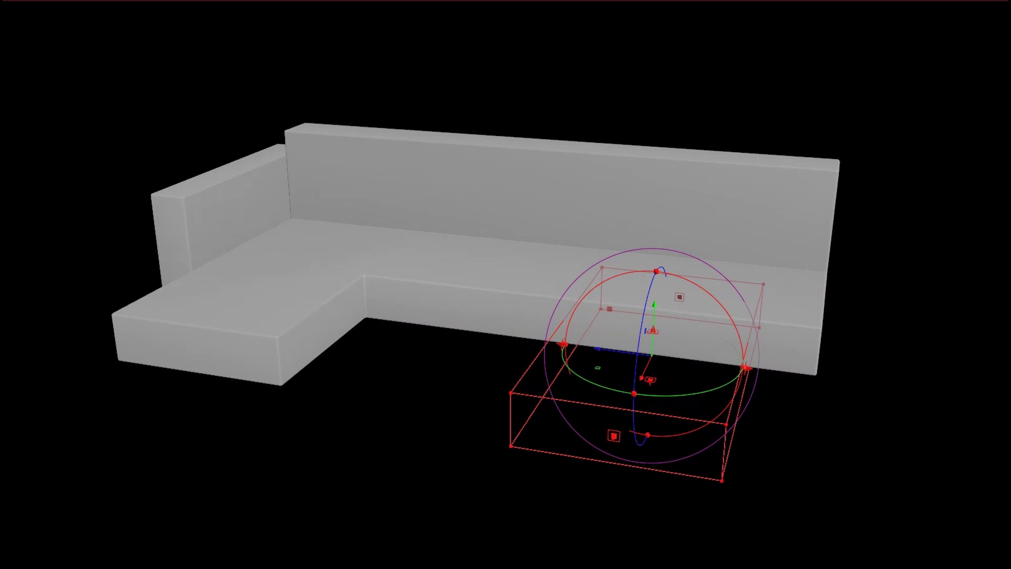
mouse_move(517, 174)
left_mouse_down()
mouse_move(516, 138)
mouse_move(518, 175)
left_mouse_up()
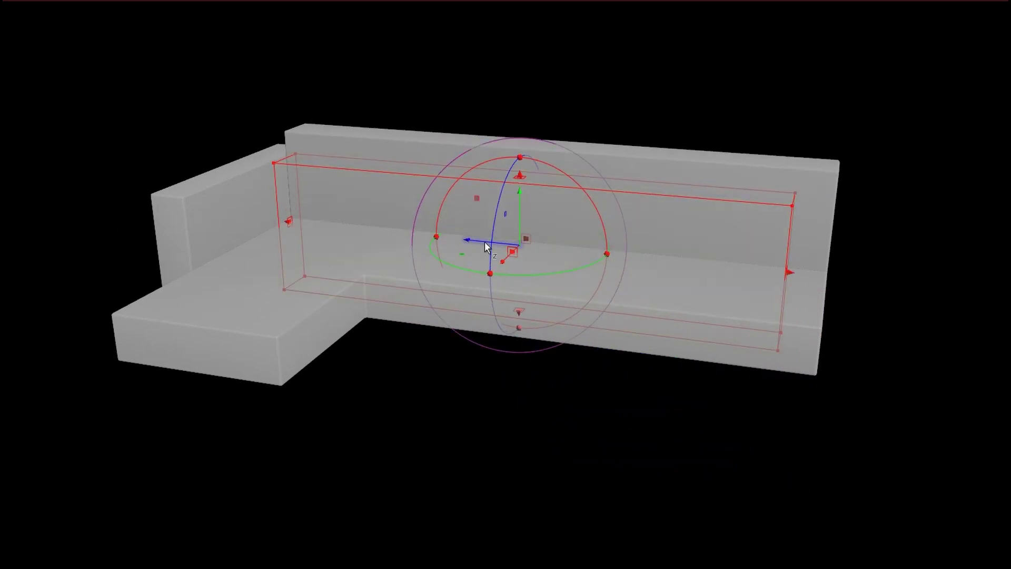
mouse_move(287, 222)
left_mouse_down()
mouse_move(401, 246)
mouse_move(285, 222)
left_mouse_up()
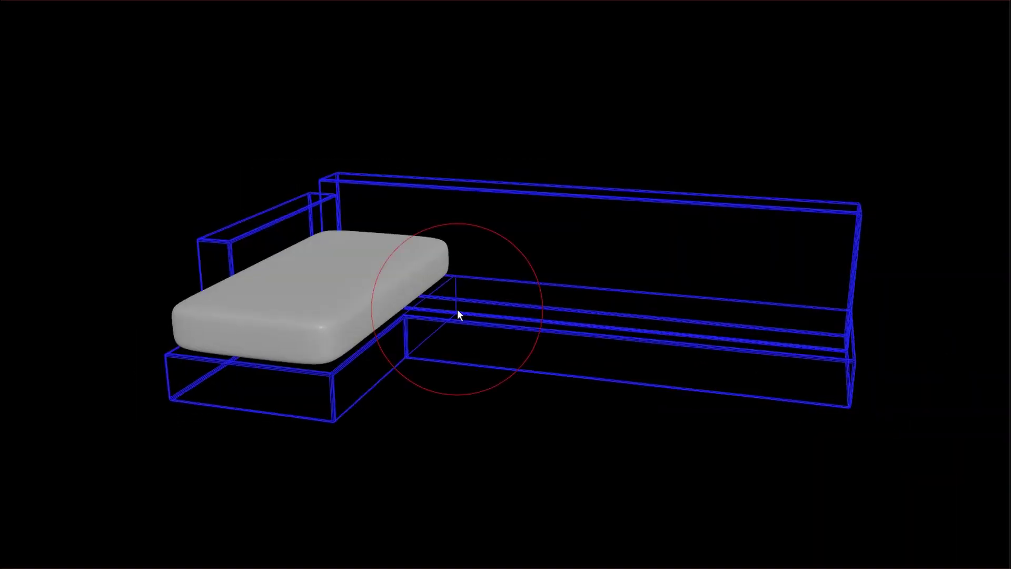
Step: Brush the cushion on the chaise section of the sofa with Vellum Brush
right_click(347, 313)
mouse_move(347, 313)
left_mouse_down()
mouse_move(296, 342)
mouse_move(373, 260)
left_mouse_up()
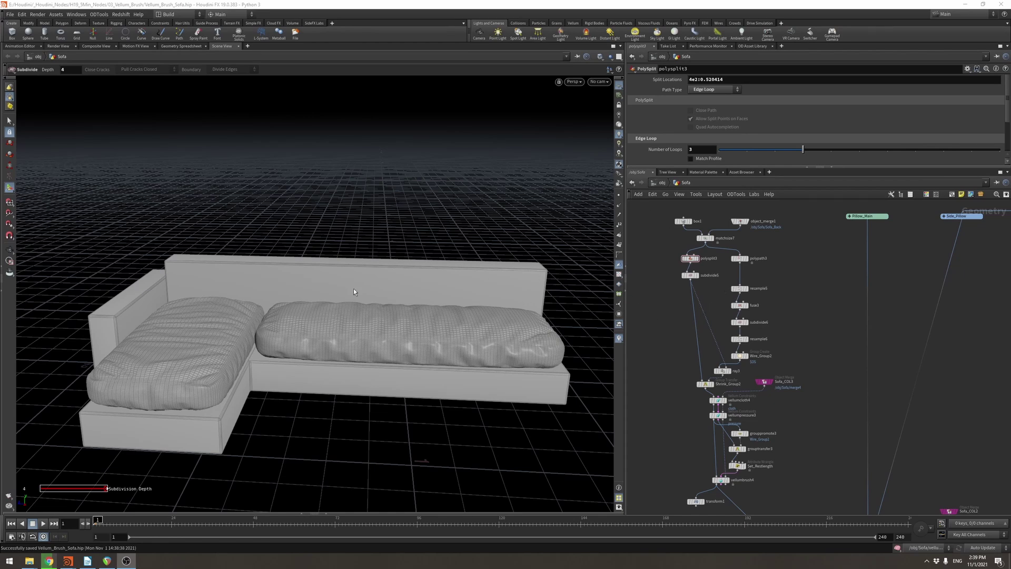
Step: Display box1, object_merge1 and matchsize7 in turn to examine how the box is placed against the sofa back
left_click_drag(387, 303, 444, 289, "alt")
left_click(691, 221)
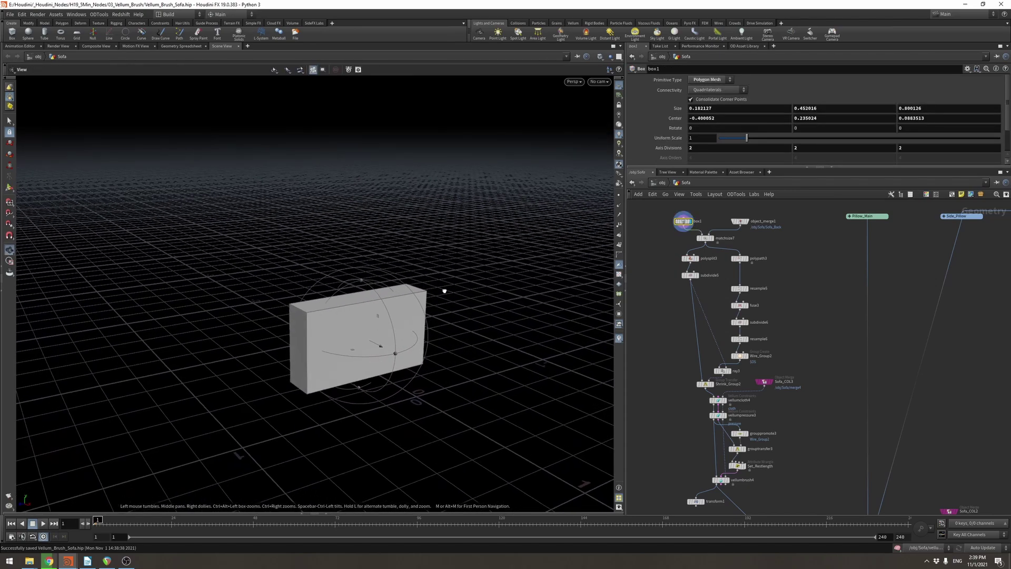
key("Return")
left_click(747, 221)
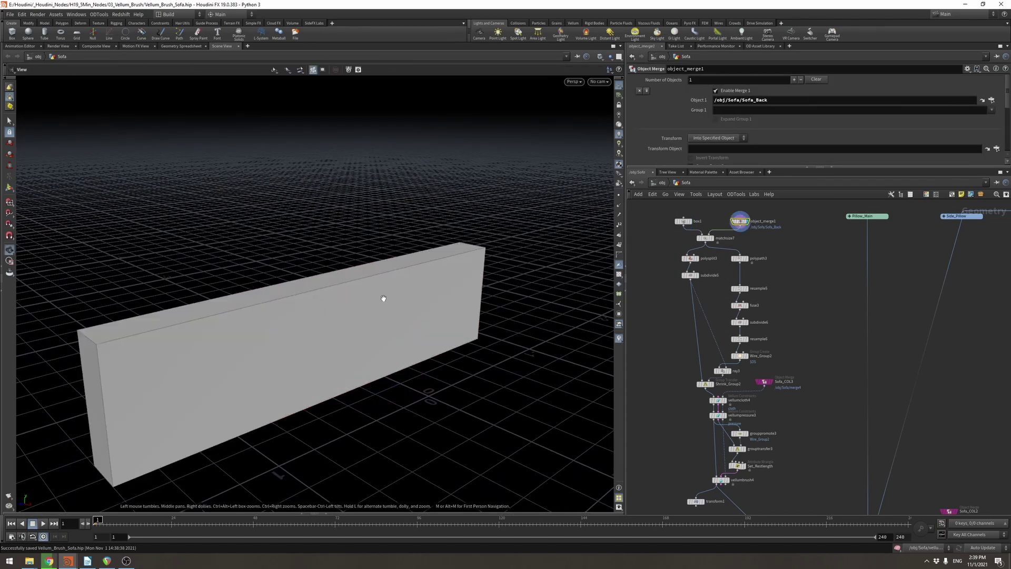
left_click_drag(384, 298, 414, 287, "alt")
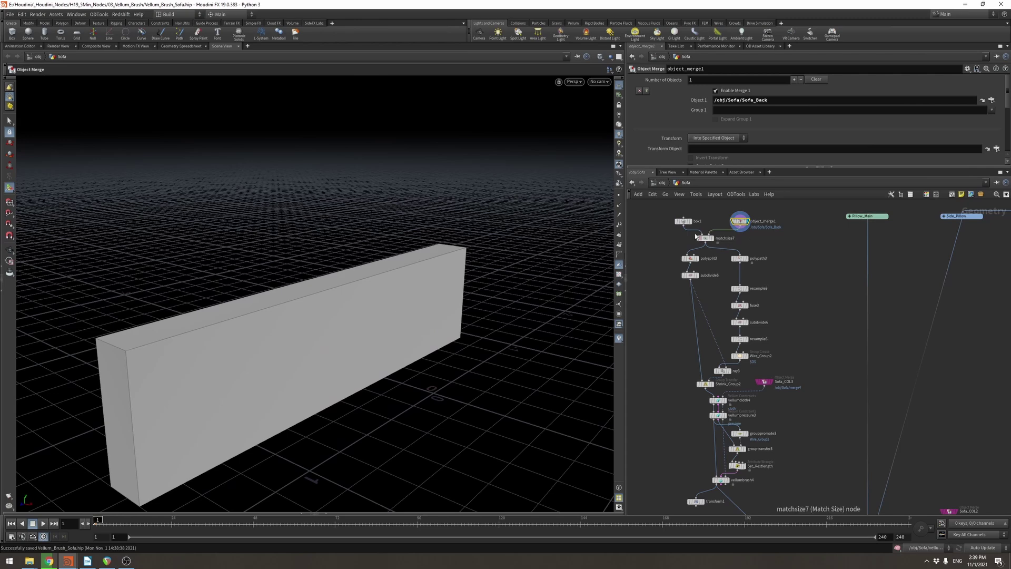
left_click(720, 241)
left_click_drag(439, 285, 384, 279)
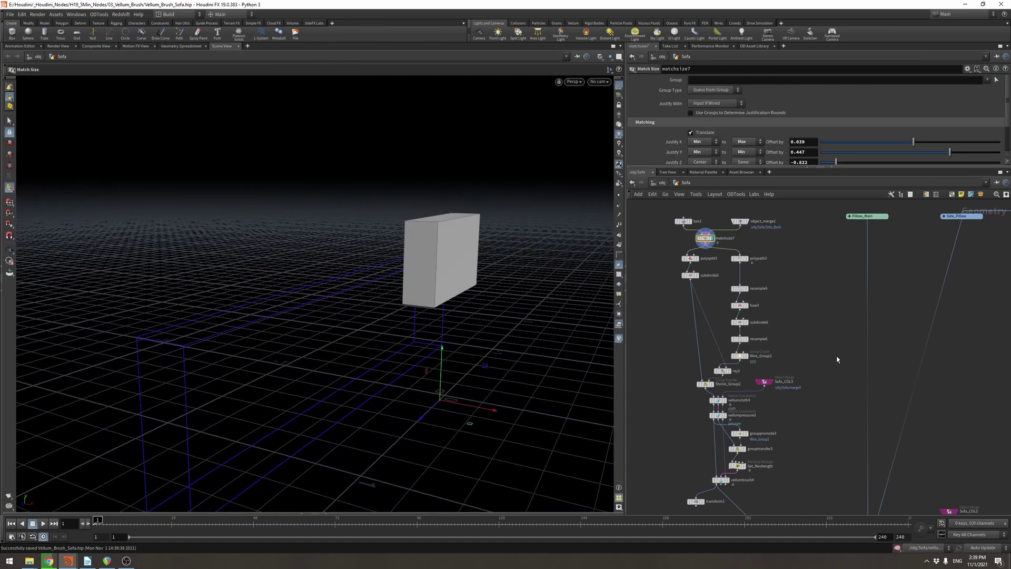
Step: Template merge4 and select matchsize7 to compare the back cushion's box with the sofa and seat cushions
middle_click_drag(822, 448, 814, 306)
left_click_drag(863, 399, 859, 395)
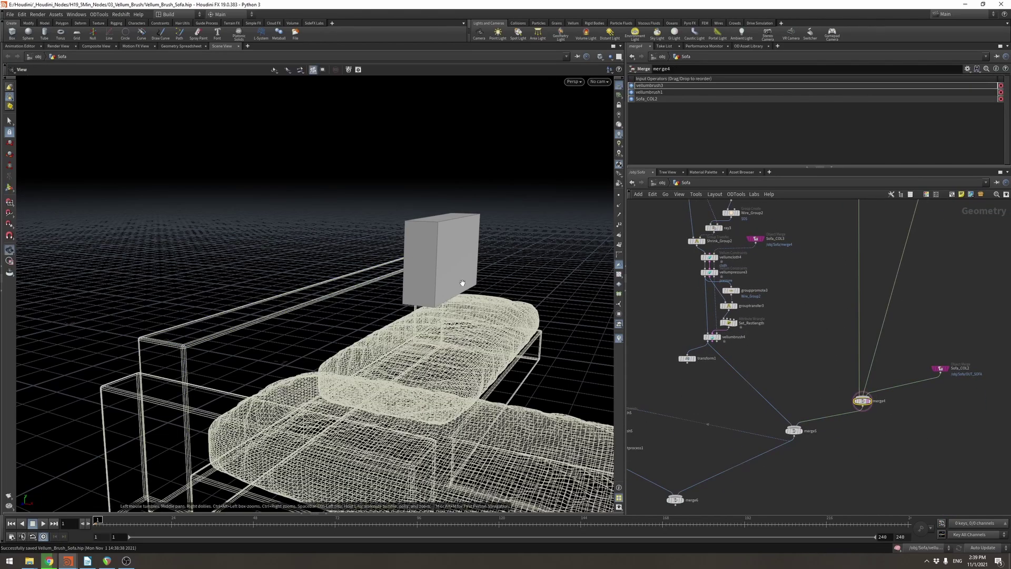
left_click_drag(463, 285, 478, 310)
middle_click_drag(738, 224, 770, 416)
scroll(770, 417, "up", 2)
left_click(723, 272)
key("Escape")
left_click_drag(369, 250, 460, 255)
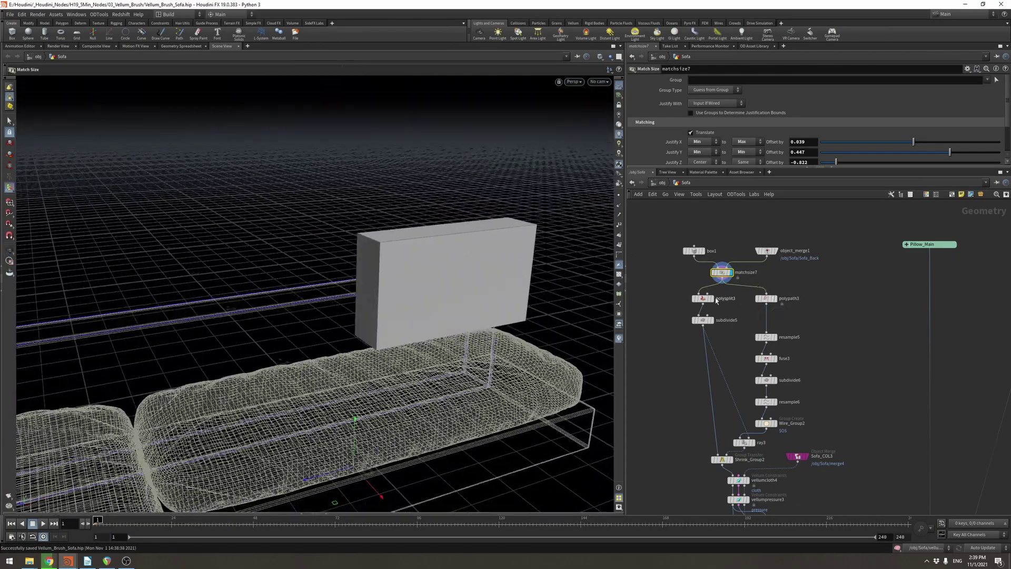
Step: Display polysplit3 and subdivide5 to examine the box's edge loops and its subdivided cushion shape
left_click(701, 305)
key("Escape")
left_click_drag(506, 234, 442, 254)
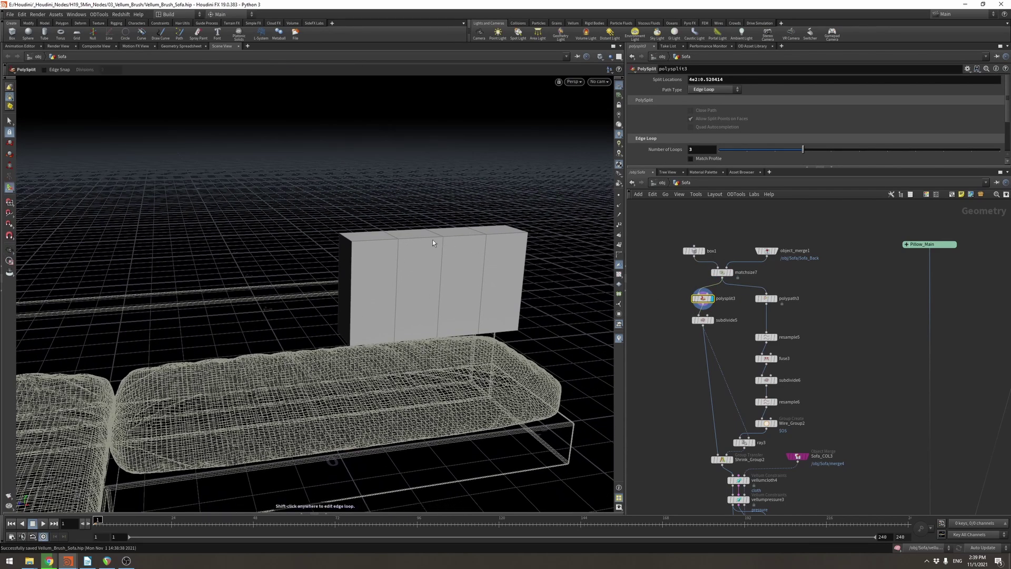
left_click_drag(721, 326, 722, 327)
key("r")
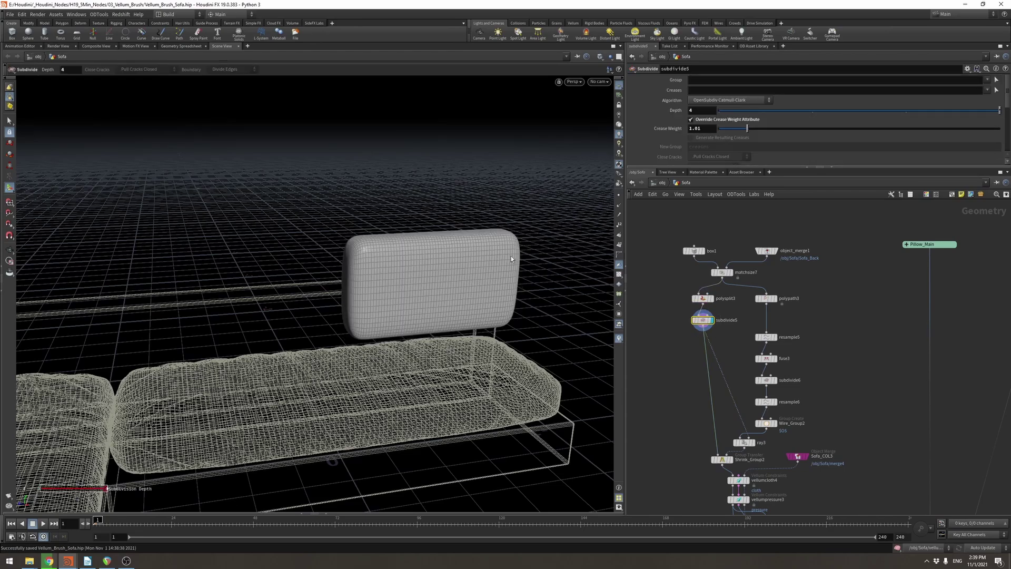
left_click_drag(457, 244, 435, 254, "alt")
key("Return")
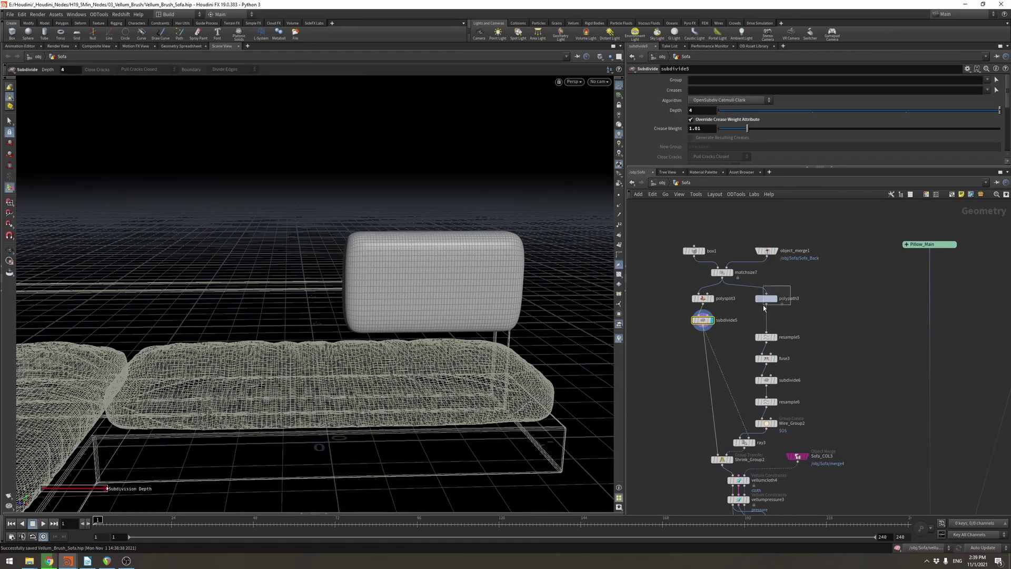
Step: Compare the solid box at matchsize7 with its edge curves by displaying matchsize7 and polypath3
left_click_drag(764, 305, 762, 306)
key("r")
left_click(731, 276)
key("r")
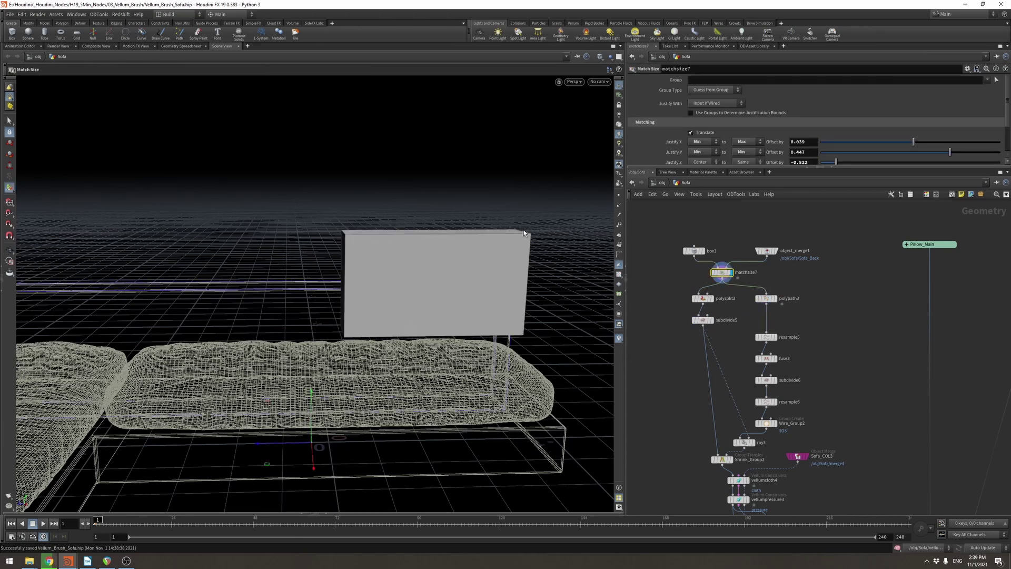
left_click(766, 298)
key("r")
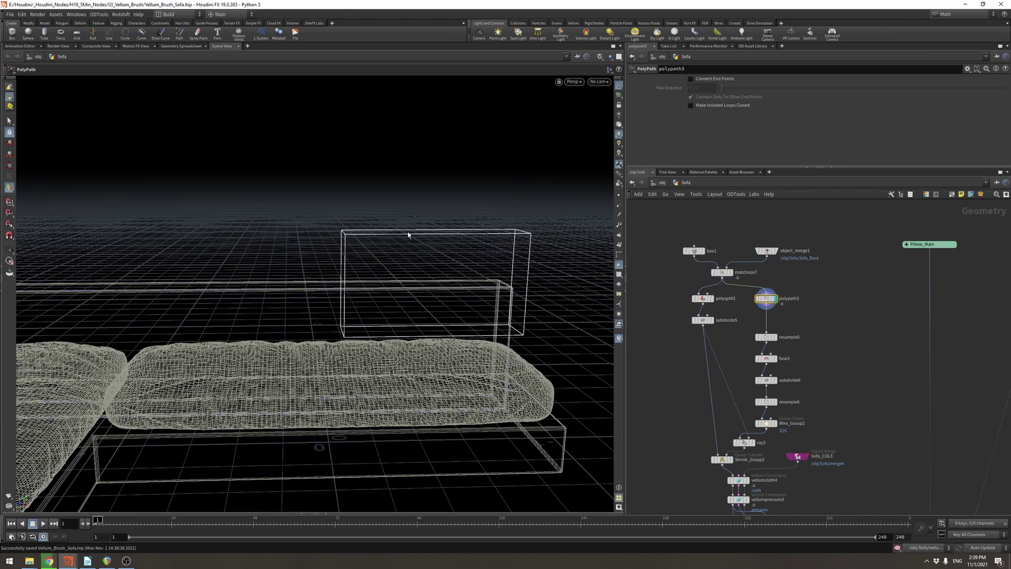
scroll(542, 226, "up", 3, "alt")
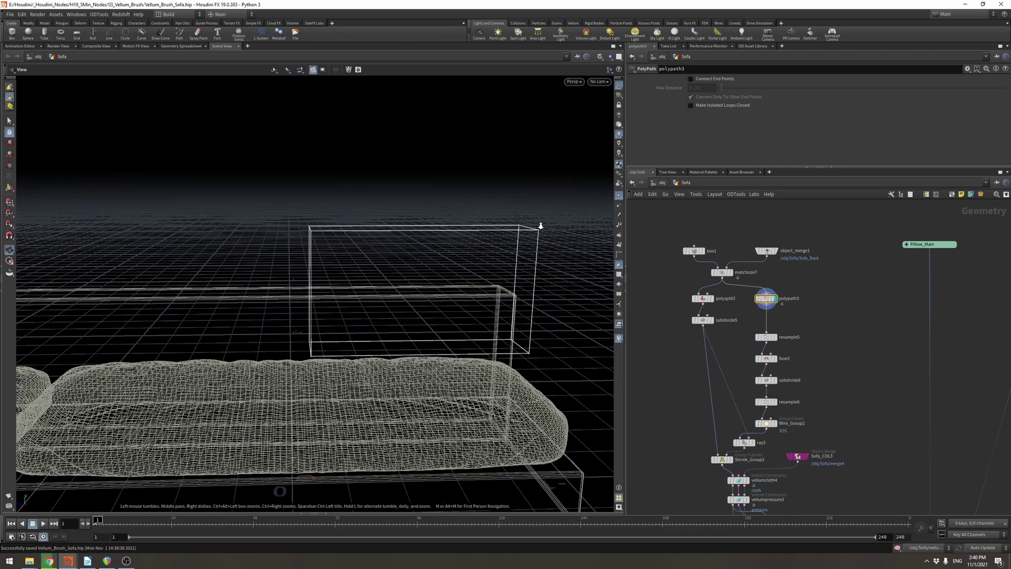
left_click_drag(538, 226, 526, 225, "alt")
Step: Step through resample5, fuse3, subdivide6 and resample6 to examine the rounded edge curves and the resampling parameters
left_click(775, 338)
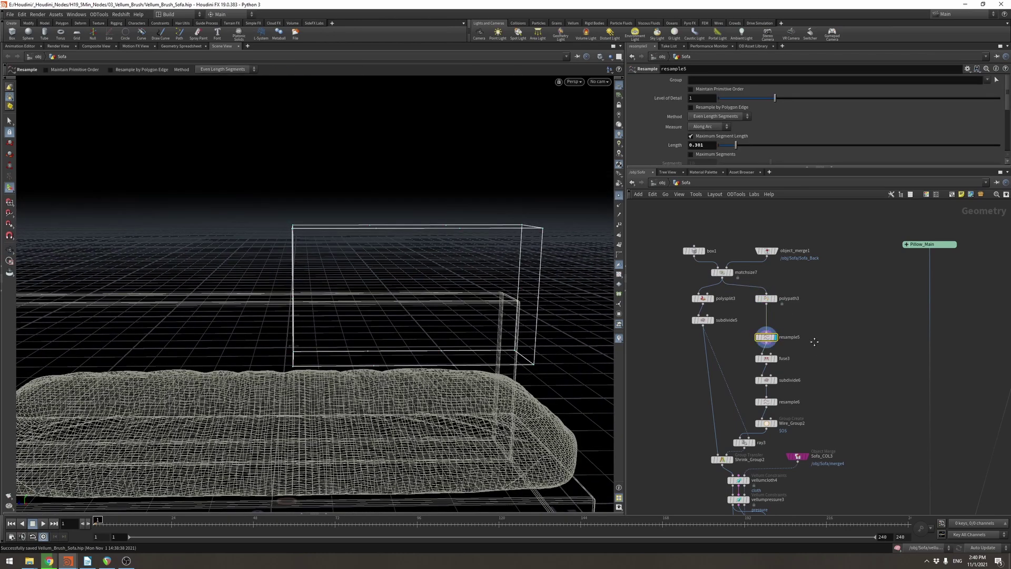
middle_click_drag(815, 342, 810, 323)
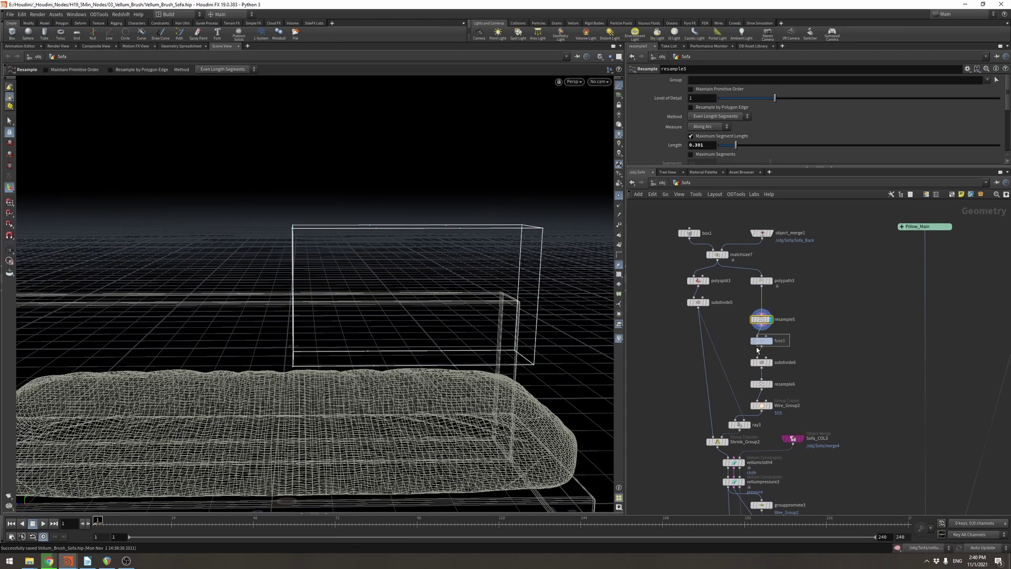
left_click(761, 341)
left_click(761, 363)
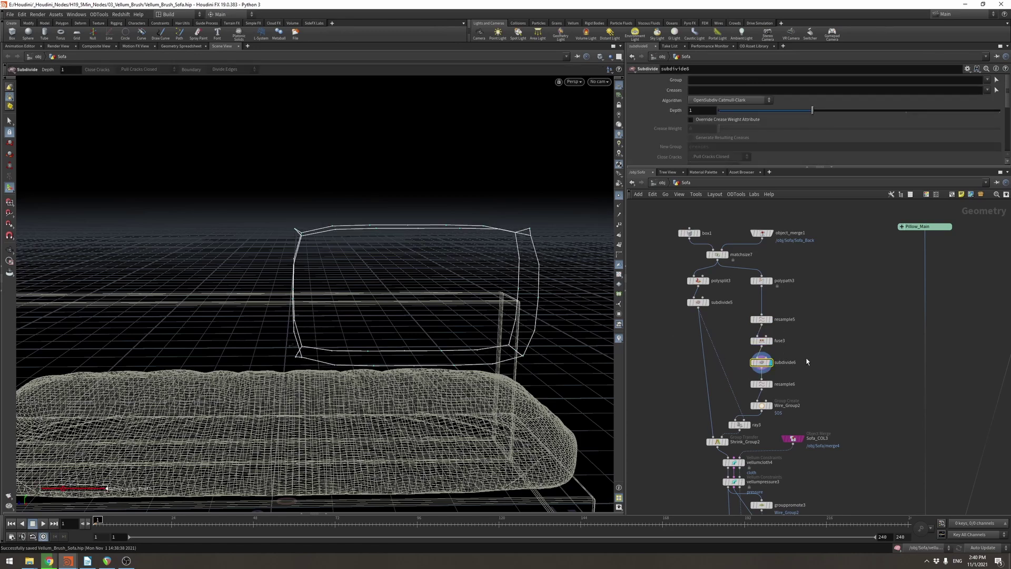
middle_click_drag(806, 362, 807, 358)
left_click(771, 366)
left_click_drag(591, 314, 549, 332, "alt")
left_click_drag(711, 167, 715, 231)
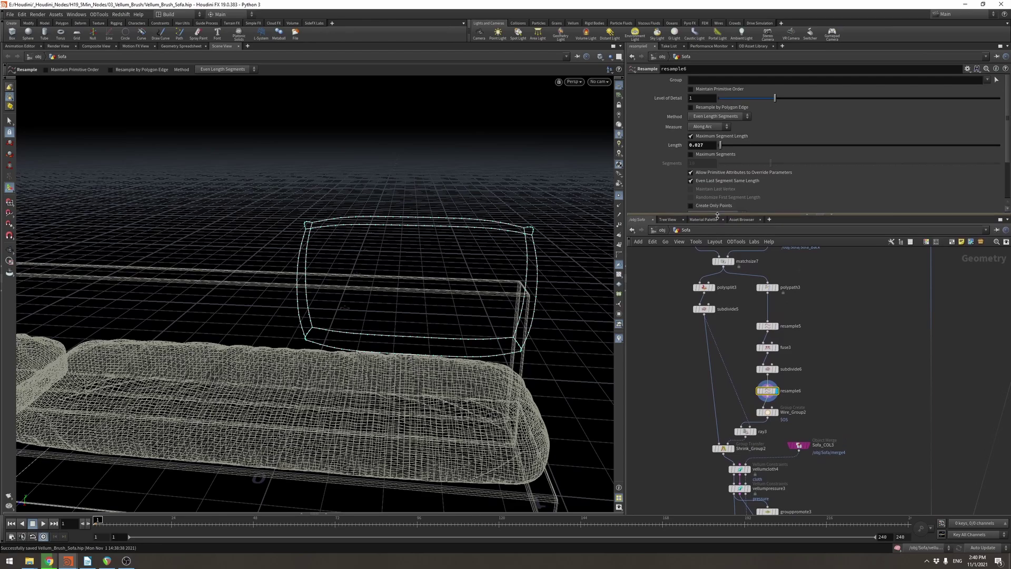
Step: Template subdivide5 as a reference and display ray3 and Shrink_Group2 to examine the wire points transferred to the cushion
left_click_drag(515, 241, 523, 219)
left_click(711, 317)
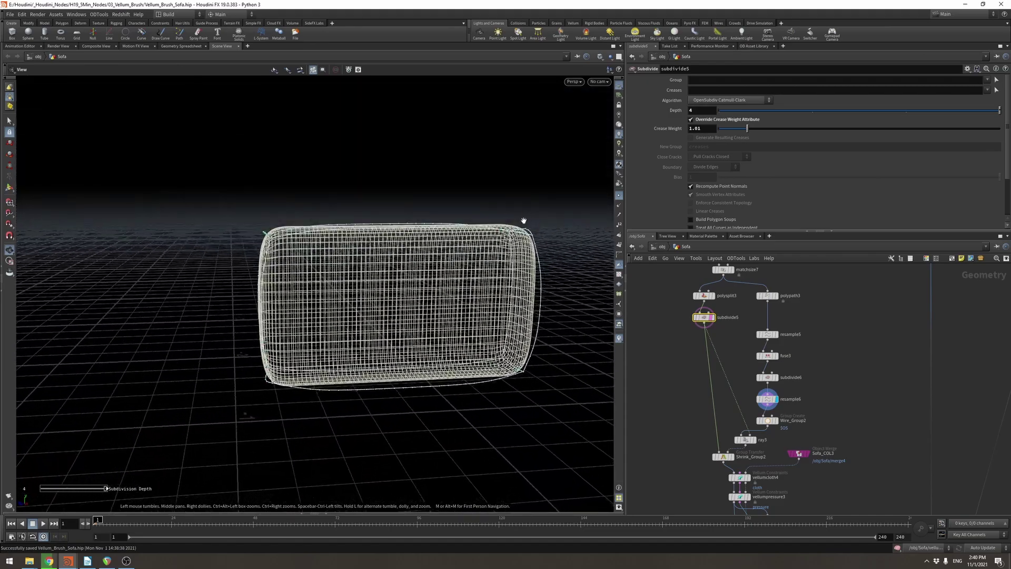
key("Return")
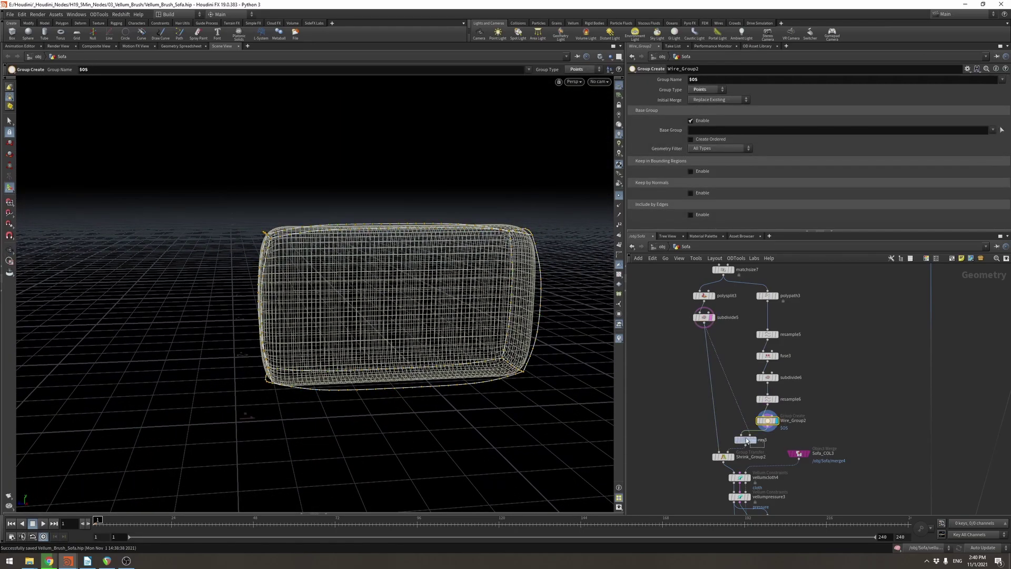
left_click(745, 439)
left_click_drag(548, 243, 572, 267)
left_click(731, 456)
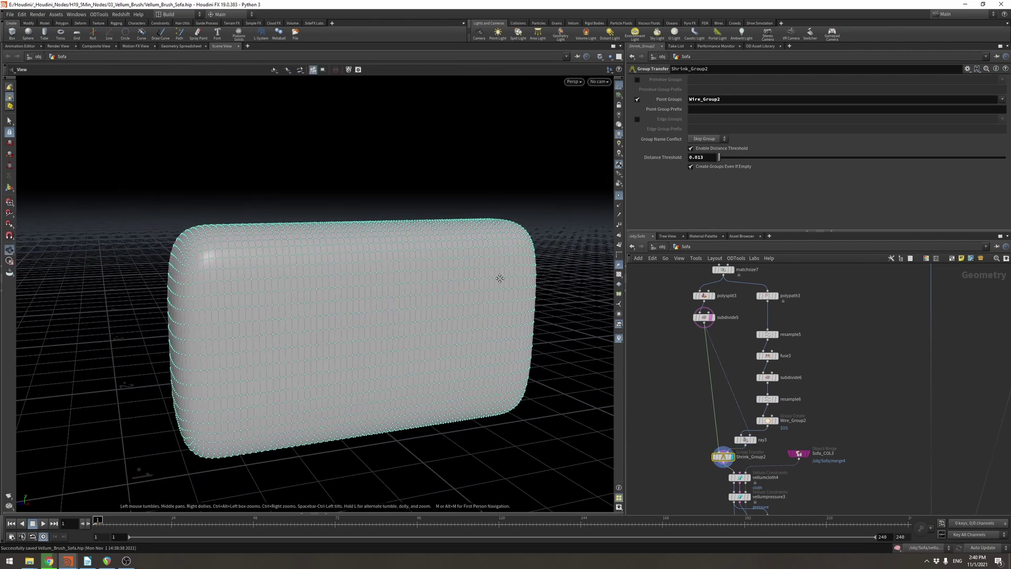
middle_click_drag(499, 278, 533, 275)
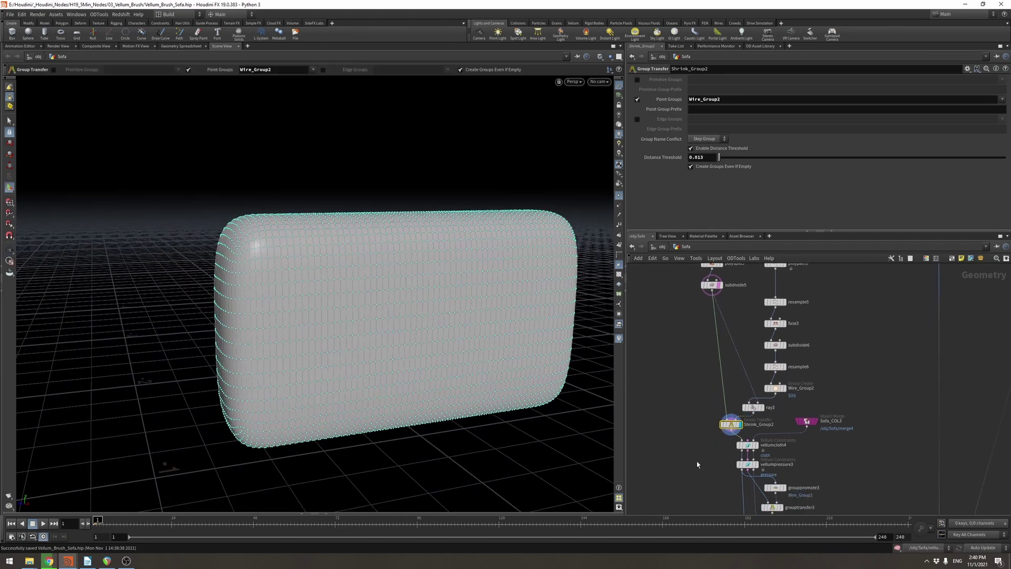
Step: Check Wire_Group2 by blasting it in a temporary Blast node after Shrink_Group2, inspect the cushion's edges and remove the node
left_click(691, 451)
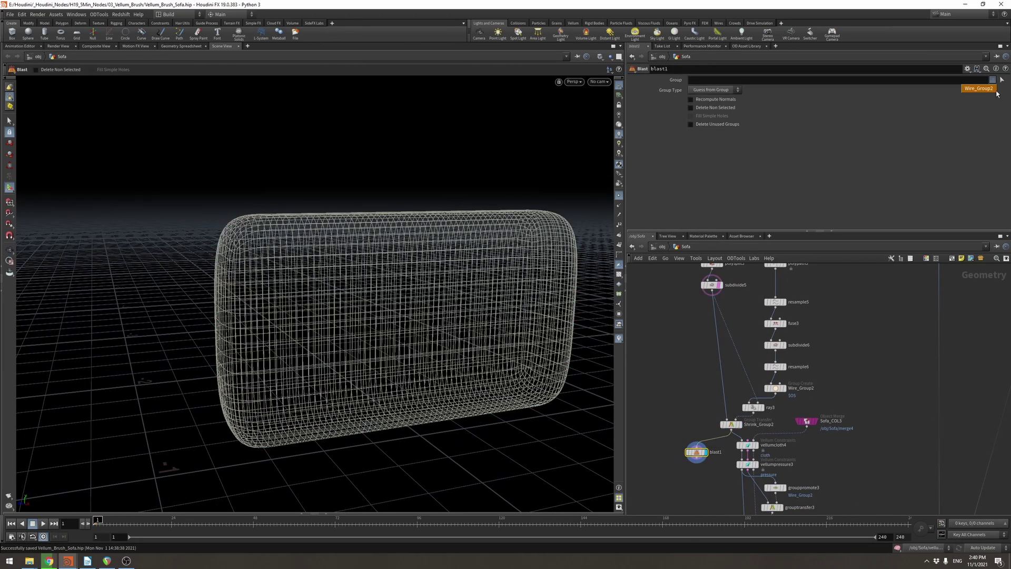
left_click_drag(399, 270, 529, 214)
key("Return")
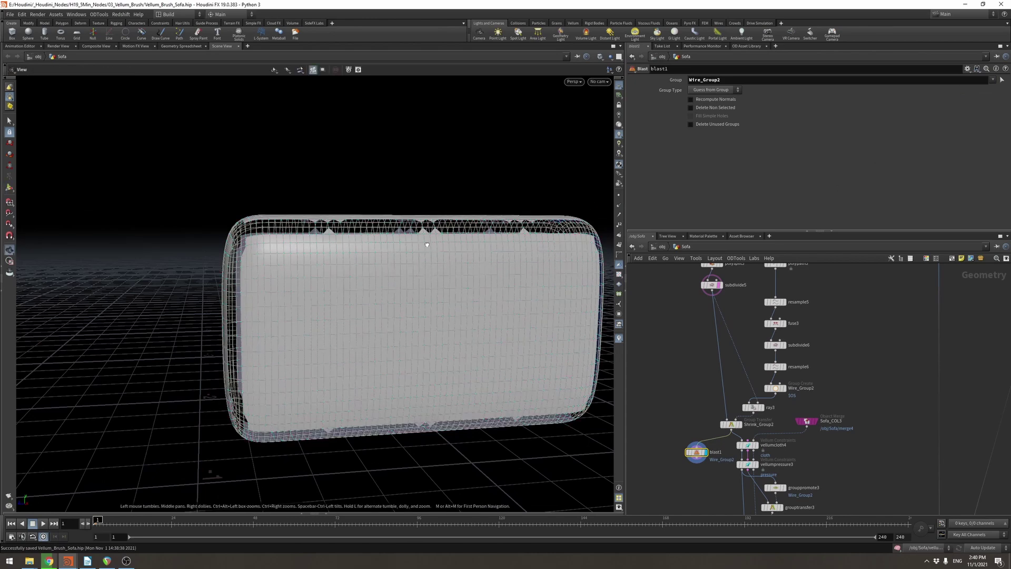
left_click_drag(427, 245, 267, 259)
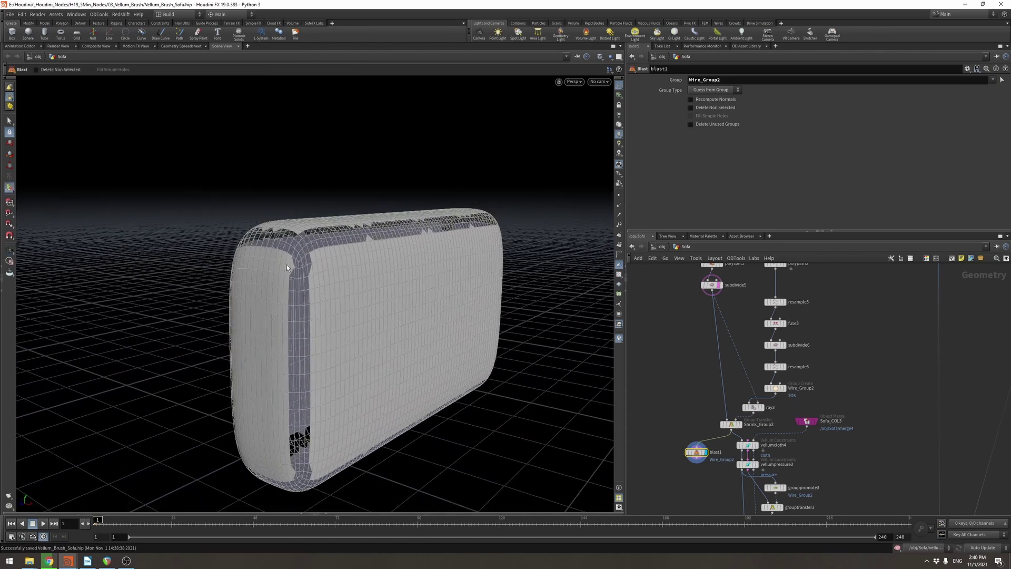
key("Delete")
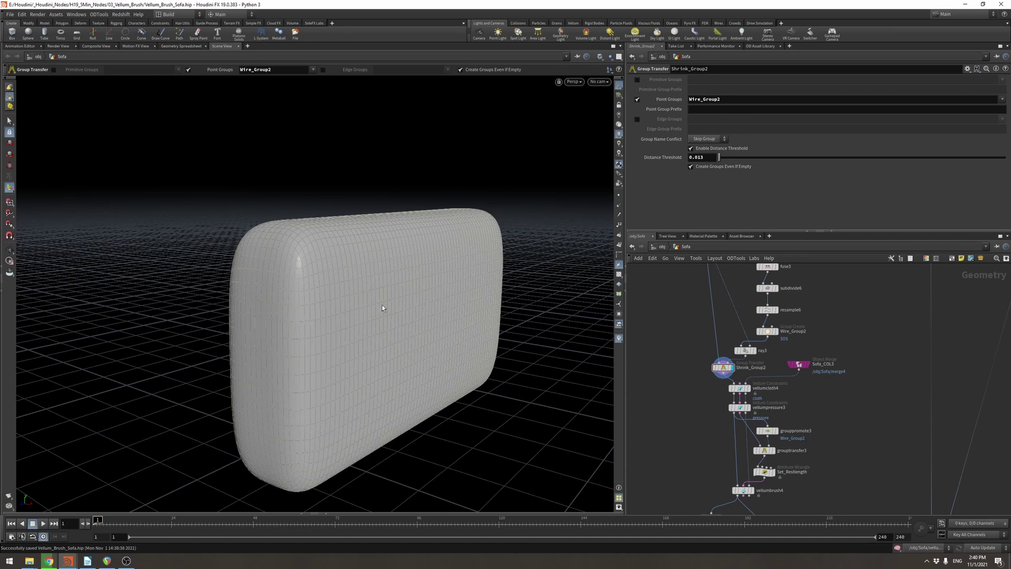
Step: Display Sofa_COL3 and vellumcloth4, and review the stretch settings of vellumcloth4 and vellumpressure3
middle_click_drag(698, 406, 691, 369)
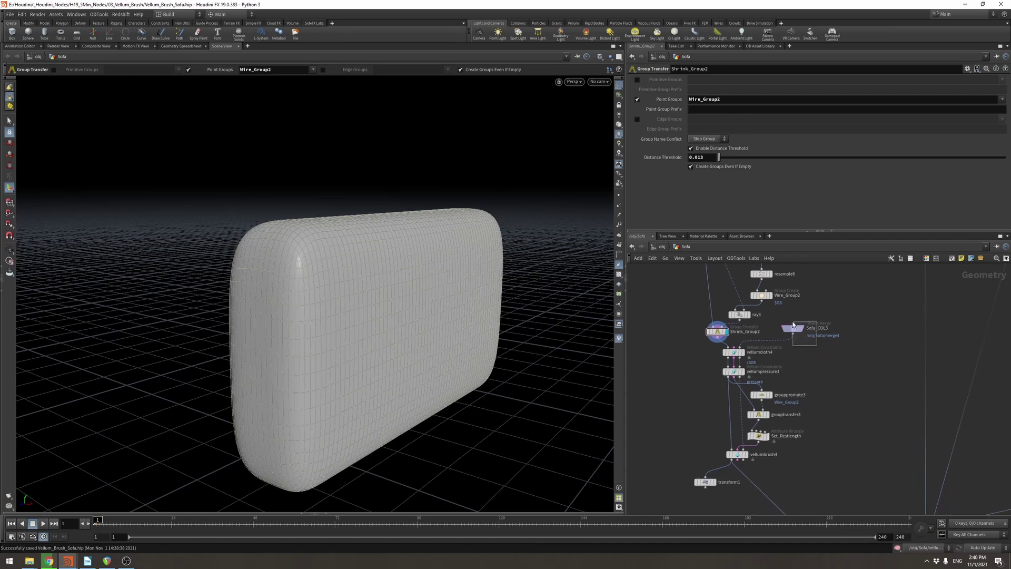
left_click(793, 327)
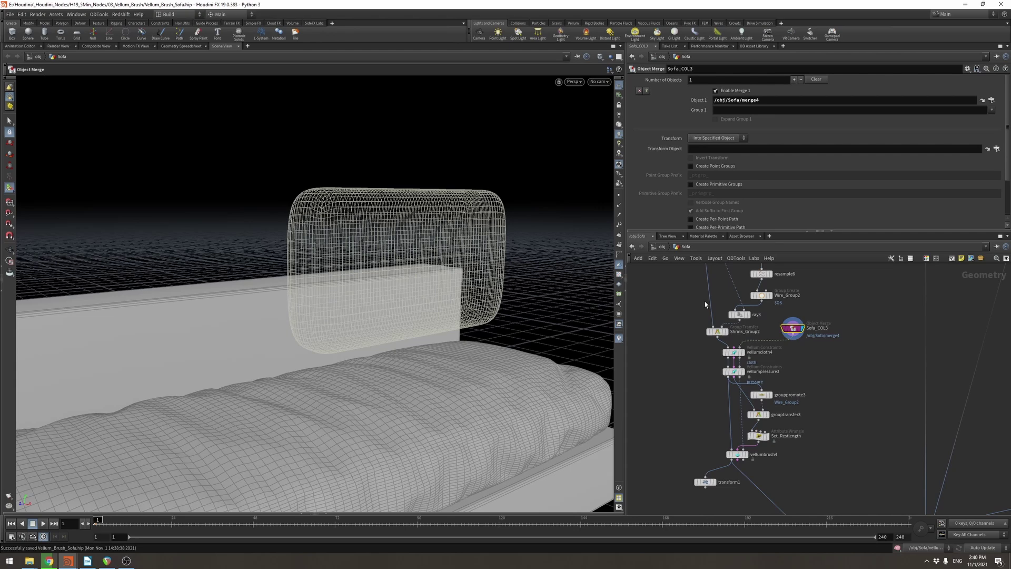
left_click(740, 352)
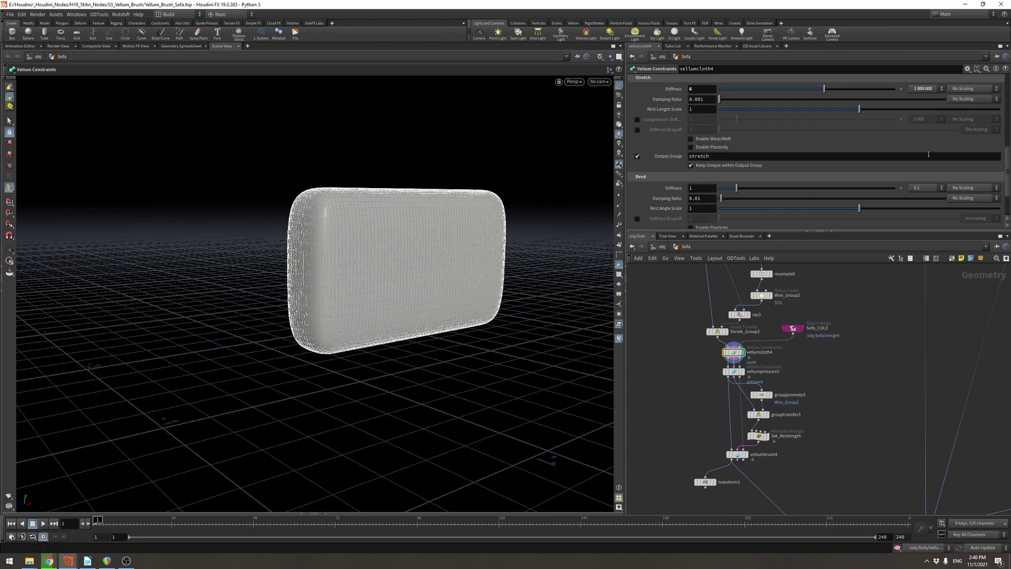
scroll(980, 168, "up", 1)
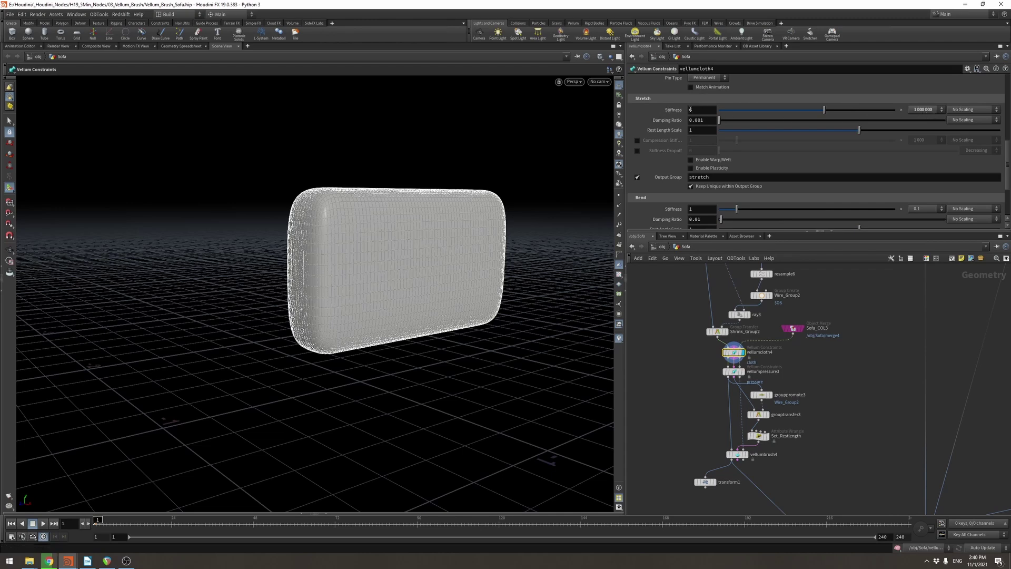
left_click(727, 372)
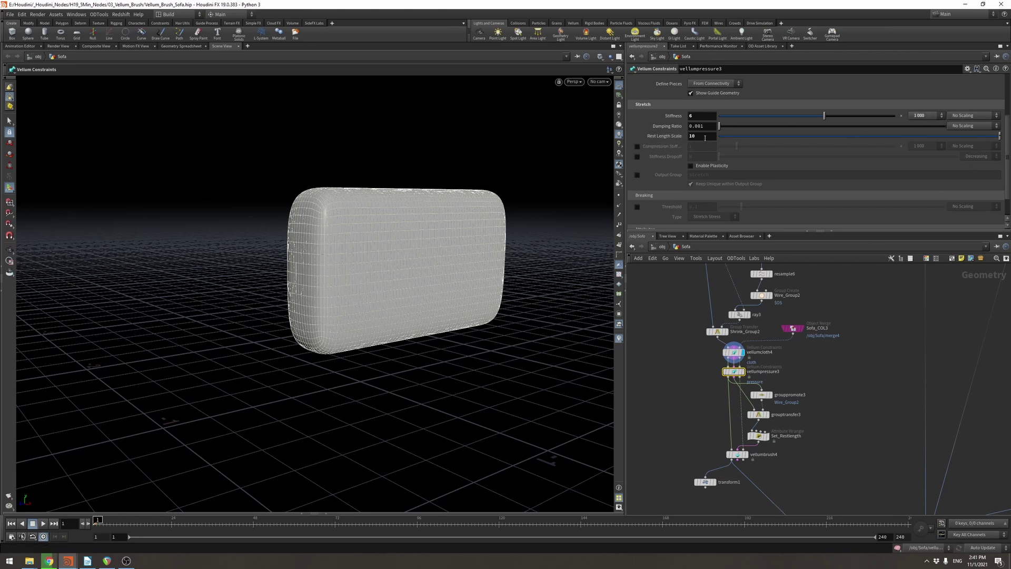
middle_click_drag(812, 369, 825, 337)
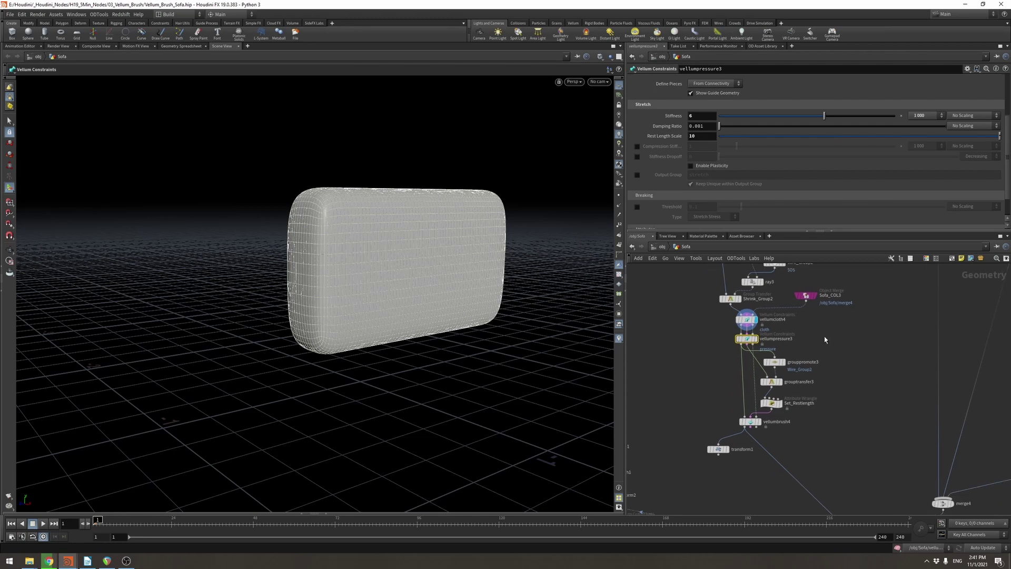
Step: Step through grouppromote3, grouptransfer3 and Set_Restlength to examine how Wire_Group2 reaches the constraints, and revisit the vellumpressure3 settings
left_click(796, 360)
scroll(798, 356, "up", 2)
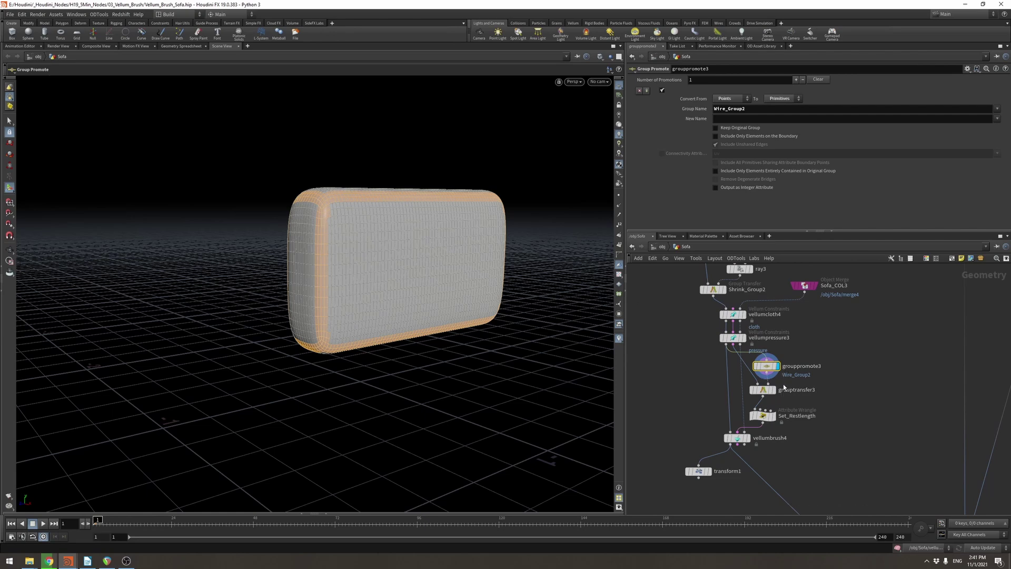
left_click(773, 390)
middle_click_drag(757, 386, 749, 379)
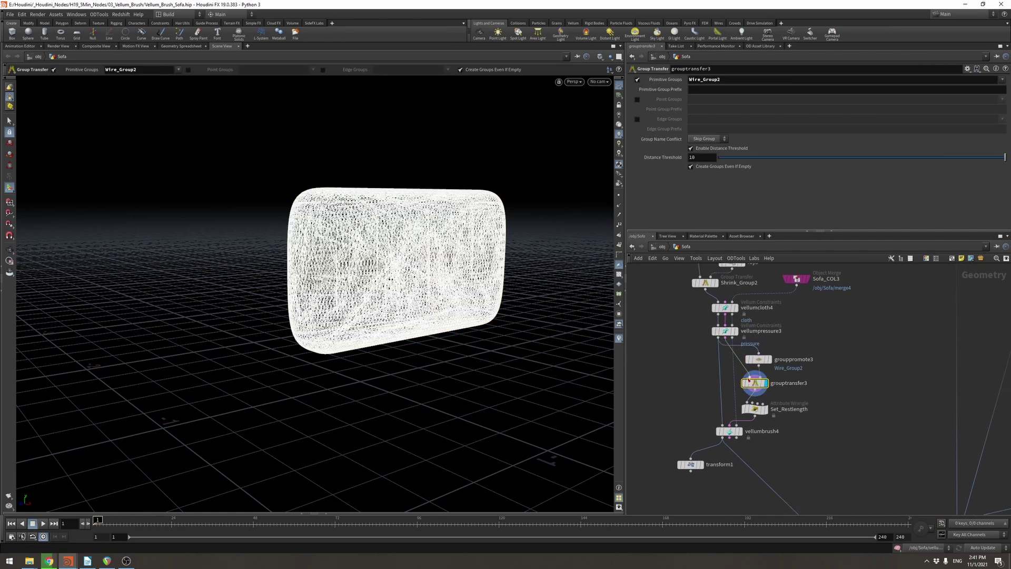
left_click(758, 408)
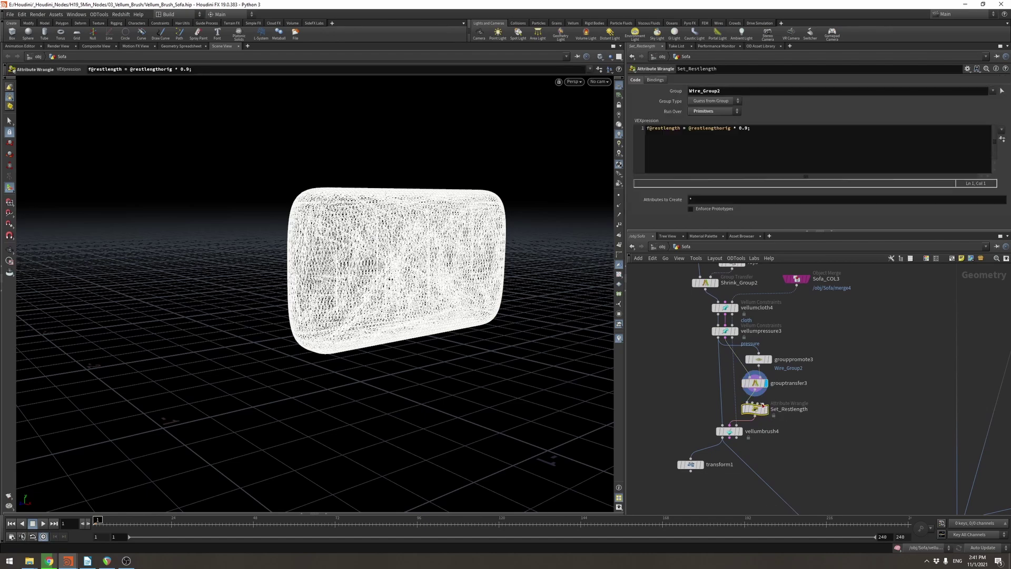
key("Return")
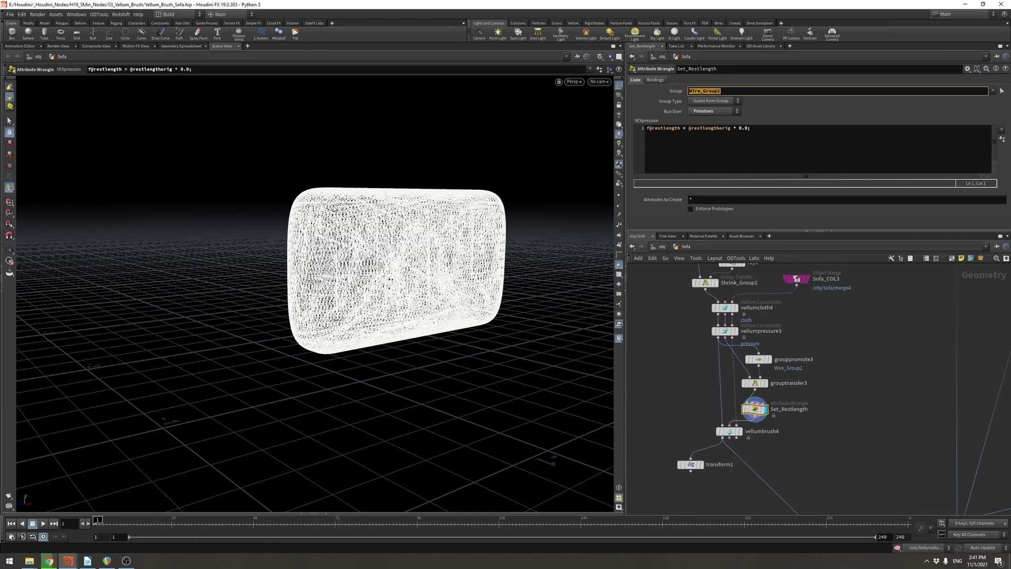
left_click(726, 332)
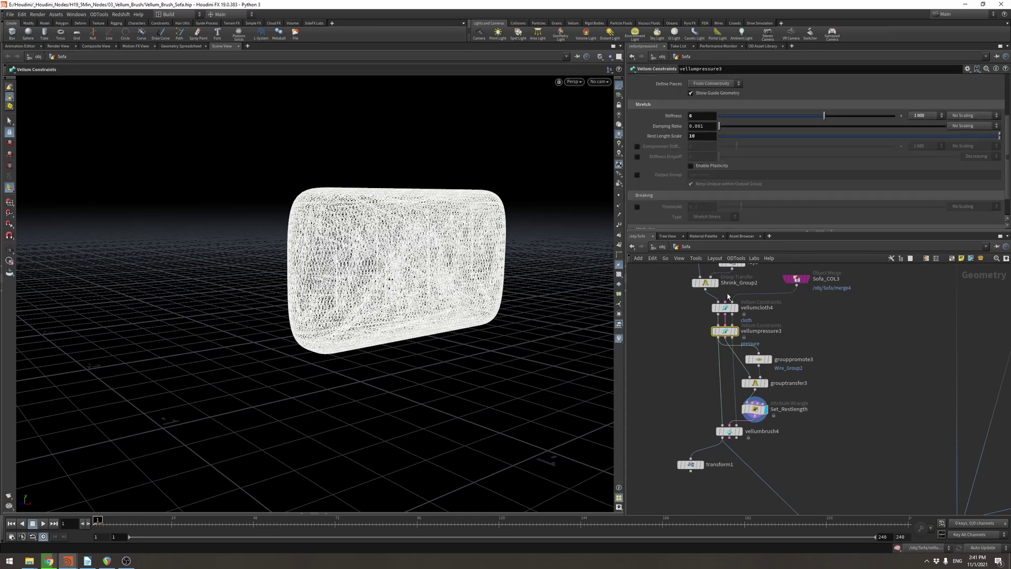
Step: Display vellumbrush4, switch the simulation to Settle with live simulation, and let the back cushion drop onto the sofa seat
middle_click_drag(693, 416, 699, 384)
left_click(746, 399)
left_click_drag(465, 277, 436, 271, "alt")
key("g")
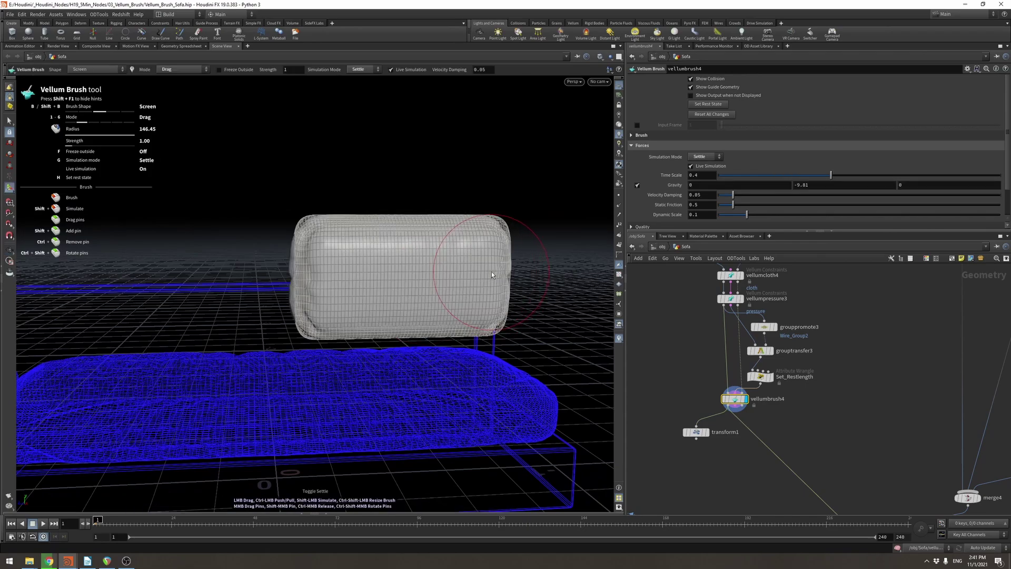
mouse_move(499, 260)
left_mouse_down("alt")
mouse_move(447, 286)
mouse_move(350, 286)
mouse_move(416, 291)
left_mouse_up("alt")
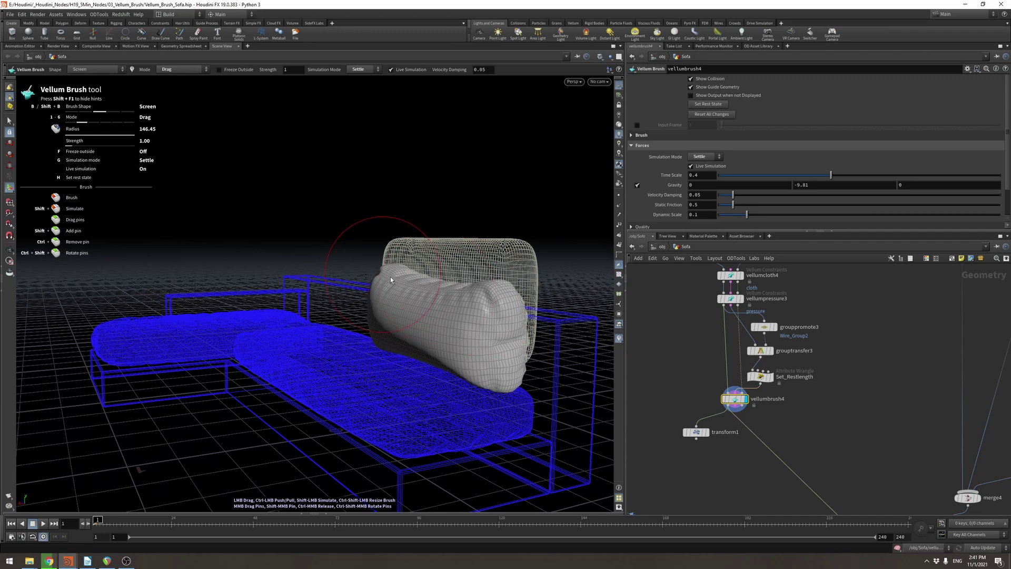
left_click_drag(494, 289, 501, 291)
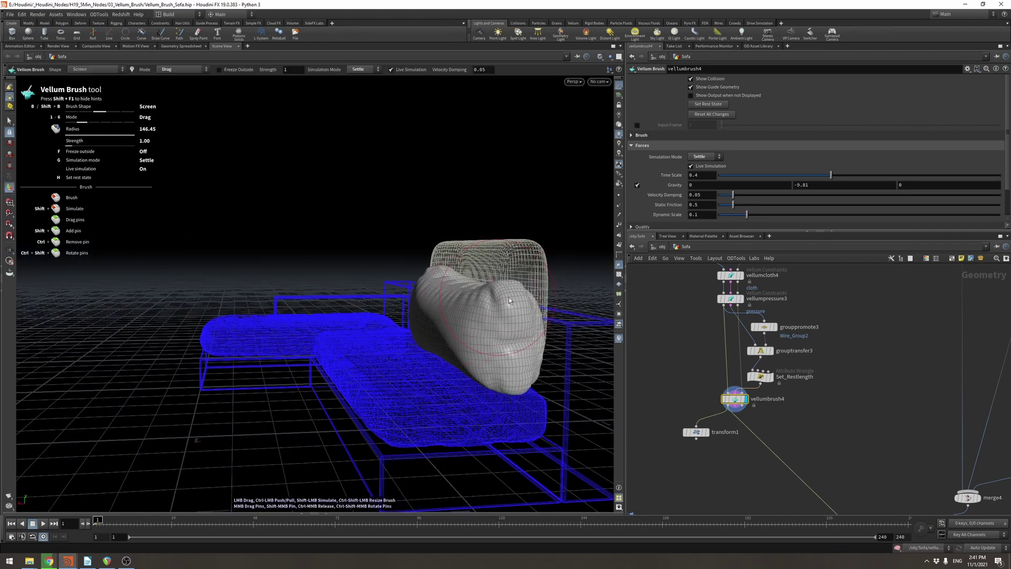
Step: Remove the template display of subdivide5 and return to vellumbrush4 to brush the cushion upright on the seat
scroll(769, 343, "down", 8)
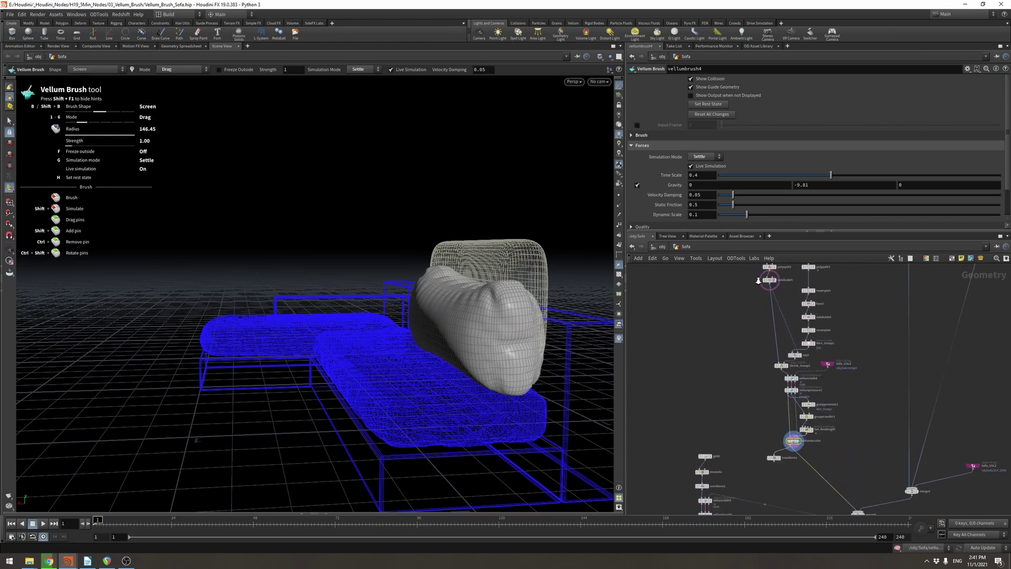
left_click(768, 280)
scroll(808, 391, "up", 2)
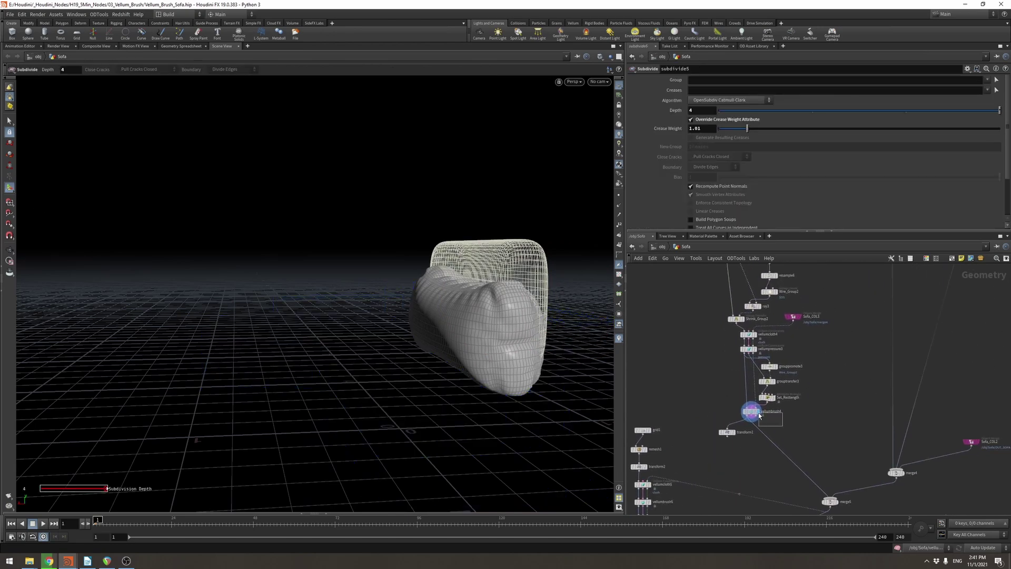
left_click(753, 411)
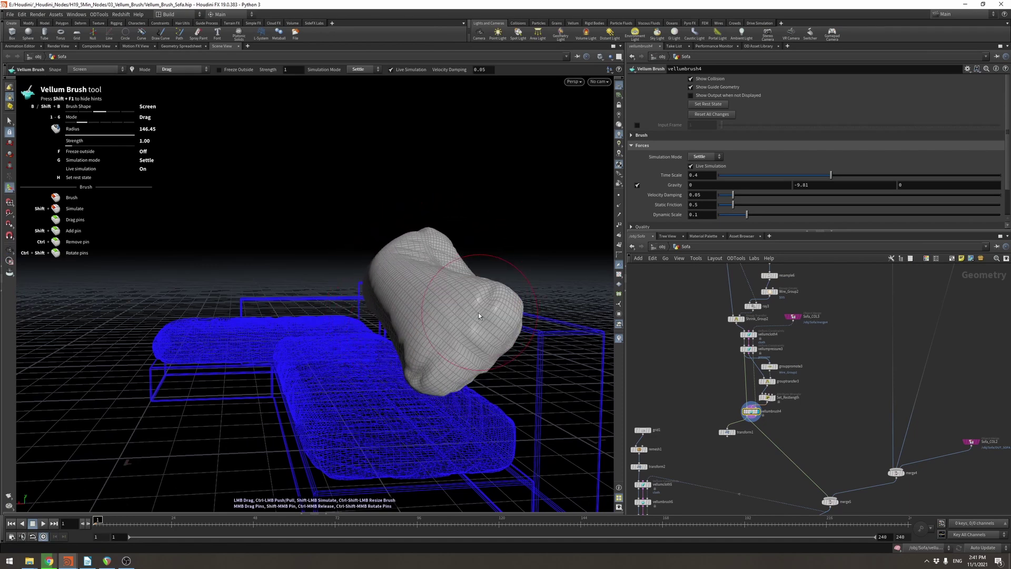
key("space")
left_click_drag(444, 318, 426, 337)
mouse_move(428, 296)
left_mouse_down()
mouse_move(401, 291)
mouse_move(390, 268)
mouse_move(433, 274)
mouse_move(435, 322)
mouse_move(443, 319)
mouse_move(400, 310)
mouse_move(415, 354)
left_mouse_up()
key("space")
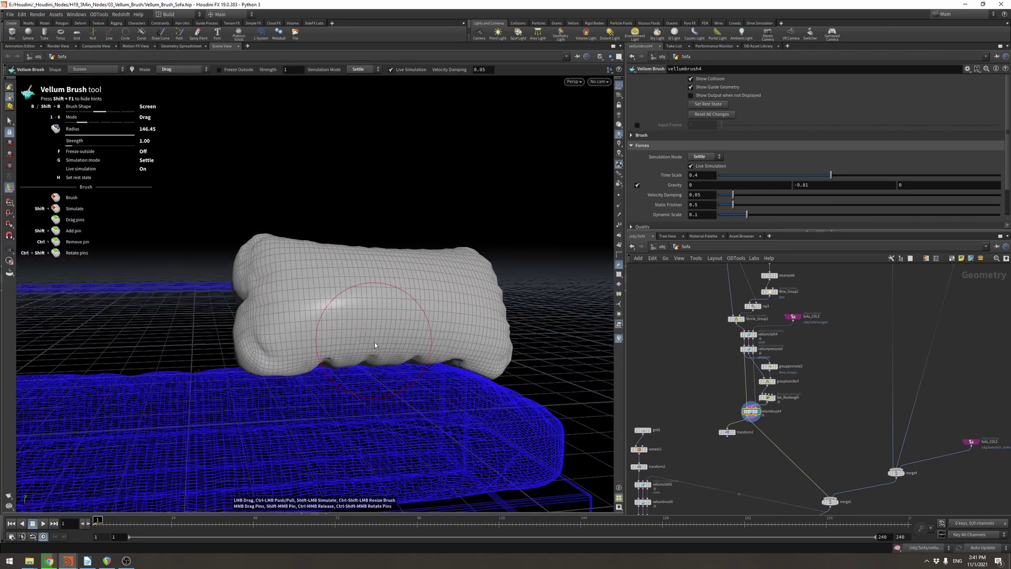
Step: Switch the brush to Crease/Ruffle with Damped simulation and a radius of 33.25, and crease the cushion around its lower corner and edges
right_click(374, 349)
left_click(393, 453)
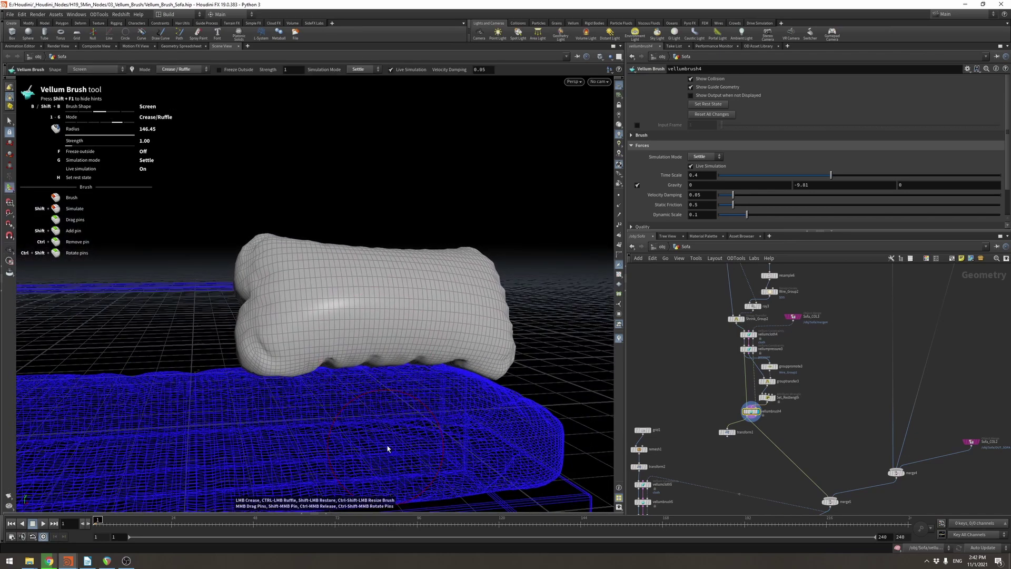
left_click(704, 156)
left_click(703, 165)
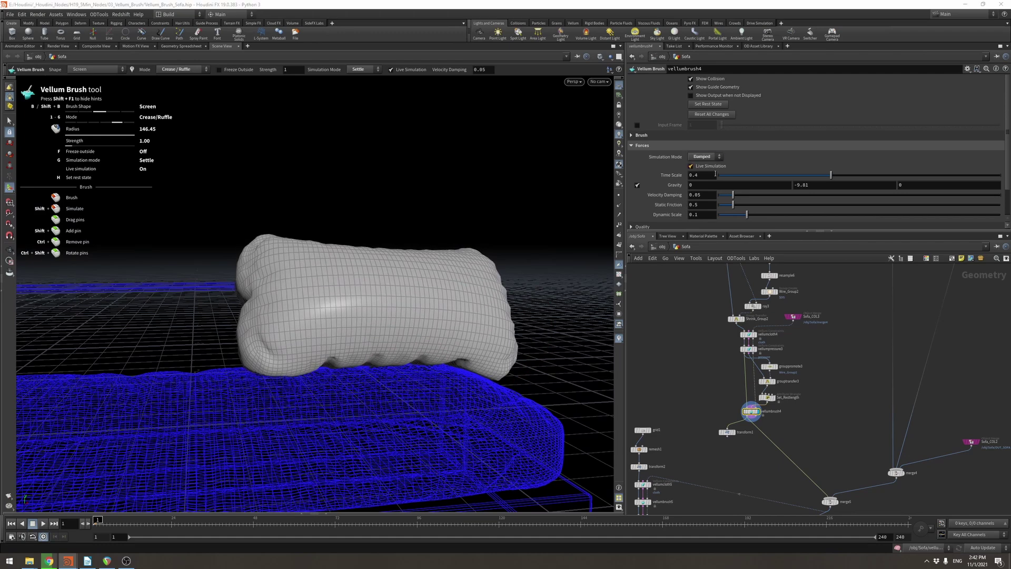
scroll(282, 356, "down", 5)
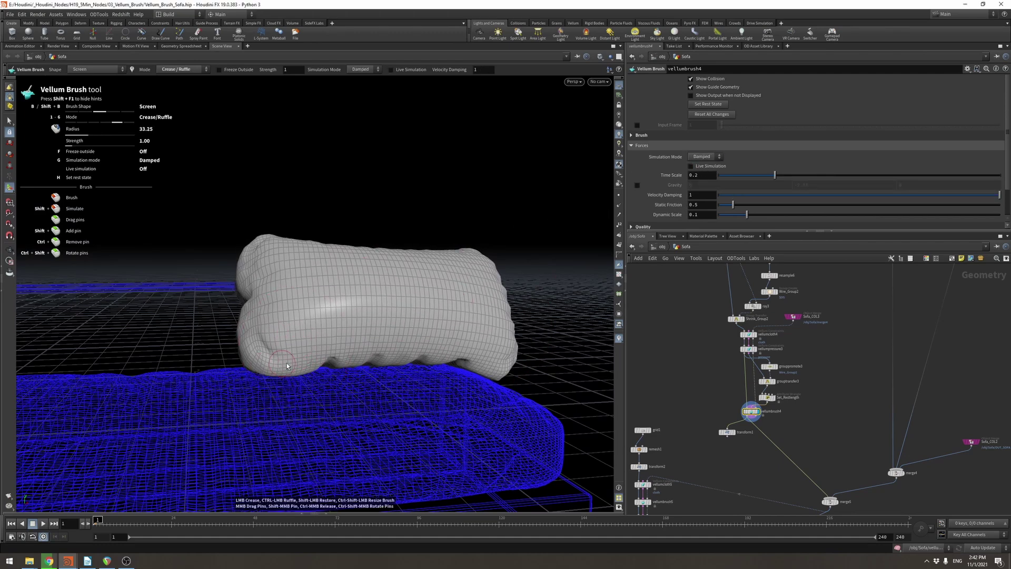
left_click_drag(261, 362, 265, 356)
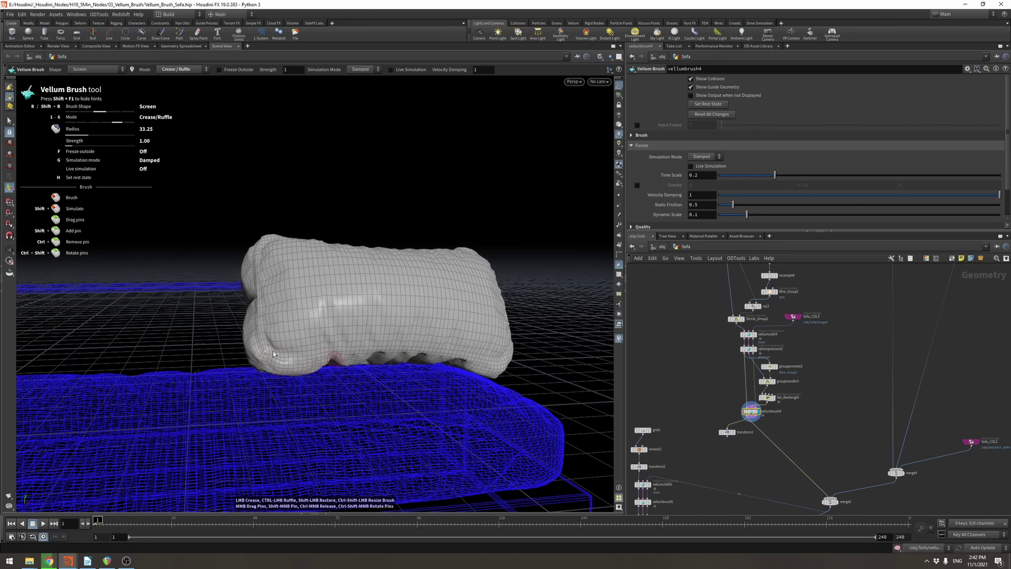
Step: Let the creased cushion settle briefly in Settle mode, return to Damped simulation and save the rest state
key("space")
mouse_move(418, 293)
left_mouse_down()
mouse_move(296, 332)
mouse_move(396, 346)
left_mouse_up()
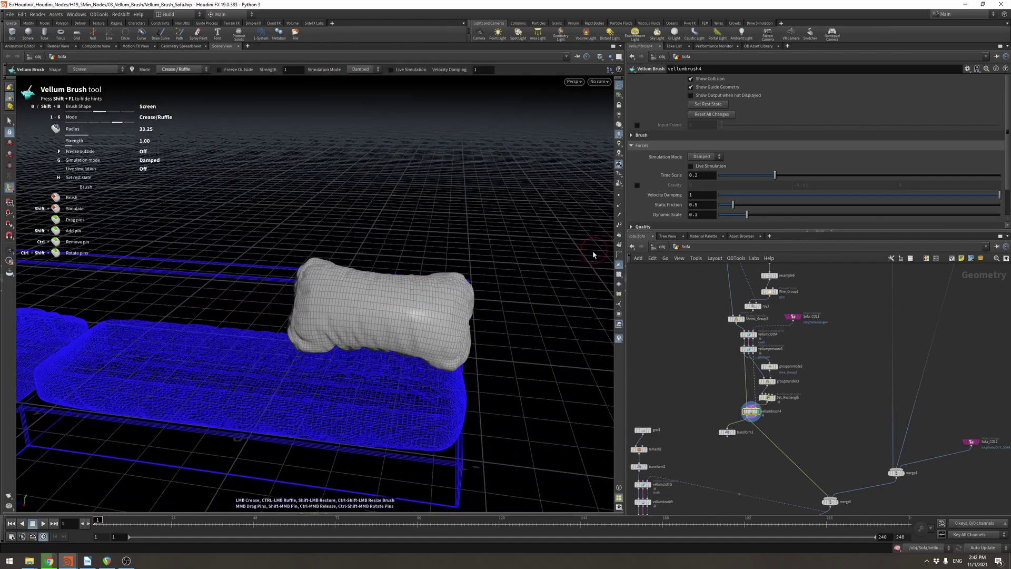
key("g")
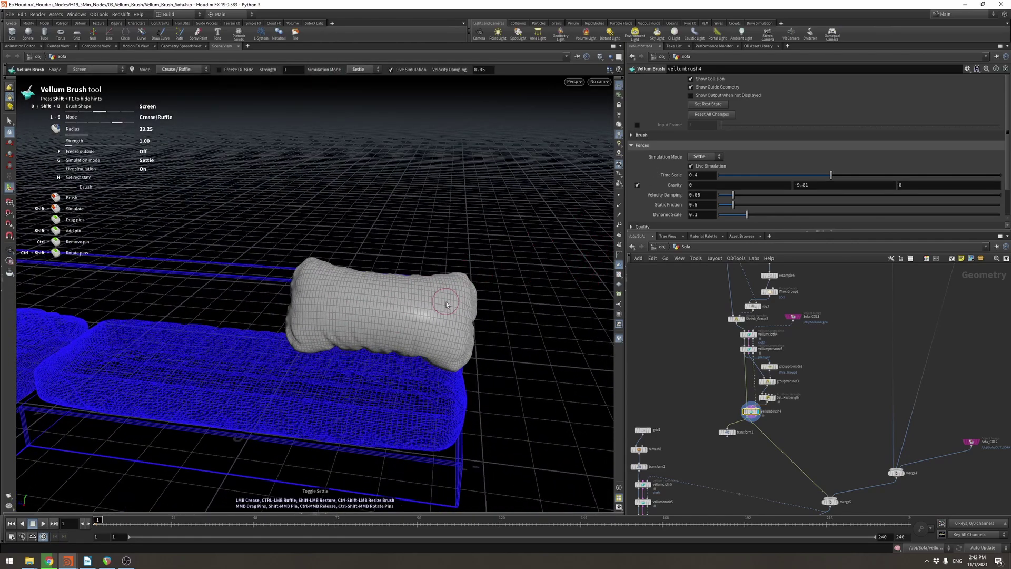
key("g")
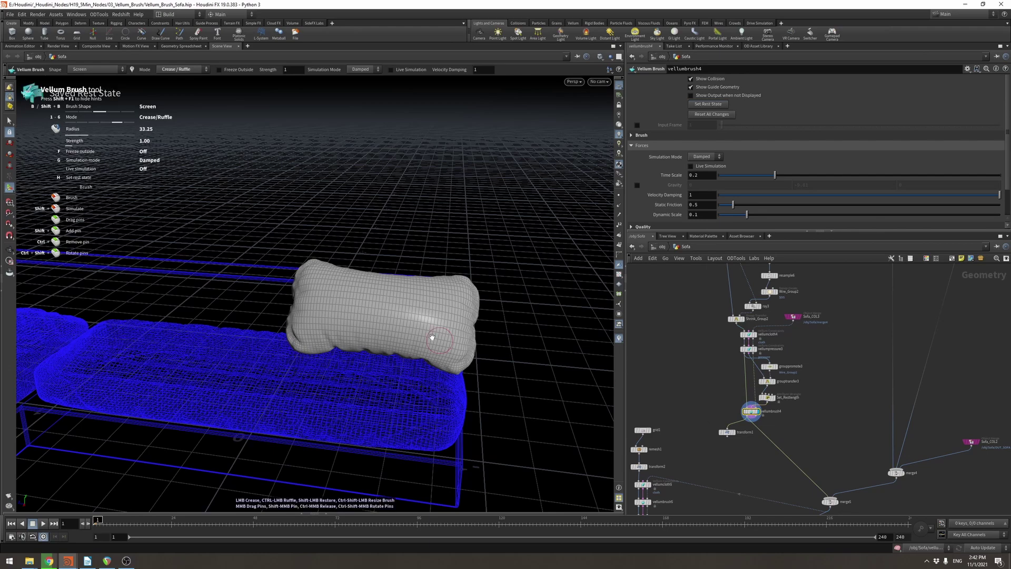
left_click_drag(433, 337, 434, 313, "alt")
Step: Display transform1 and wire its cushion copy into merge5, and display merge5 to show both cushions on the sofa
left_click(727, 432)
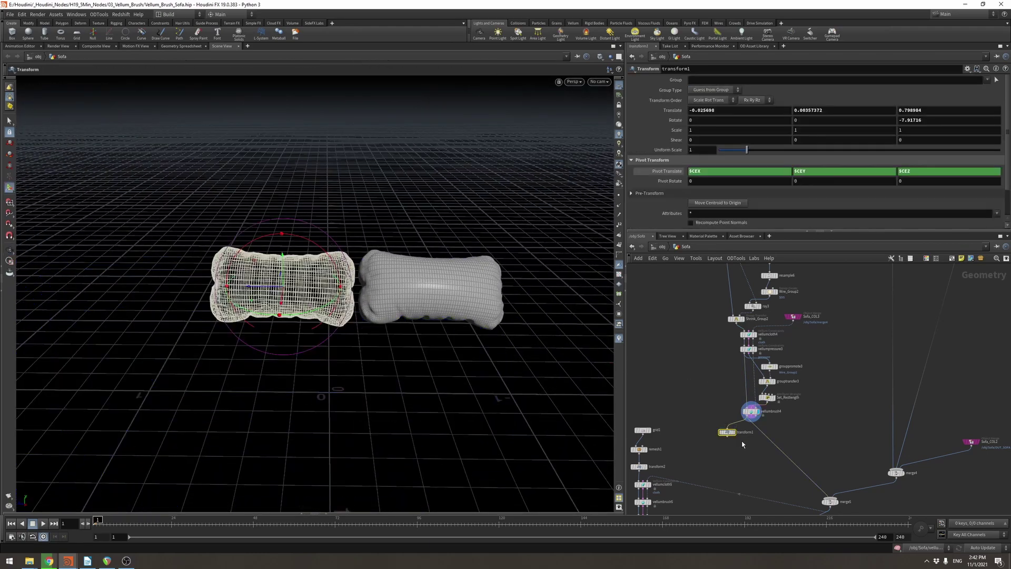
middle_click_drag(743, 451, 720, 423)
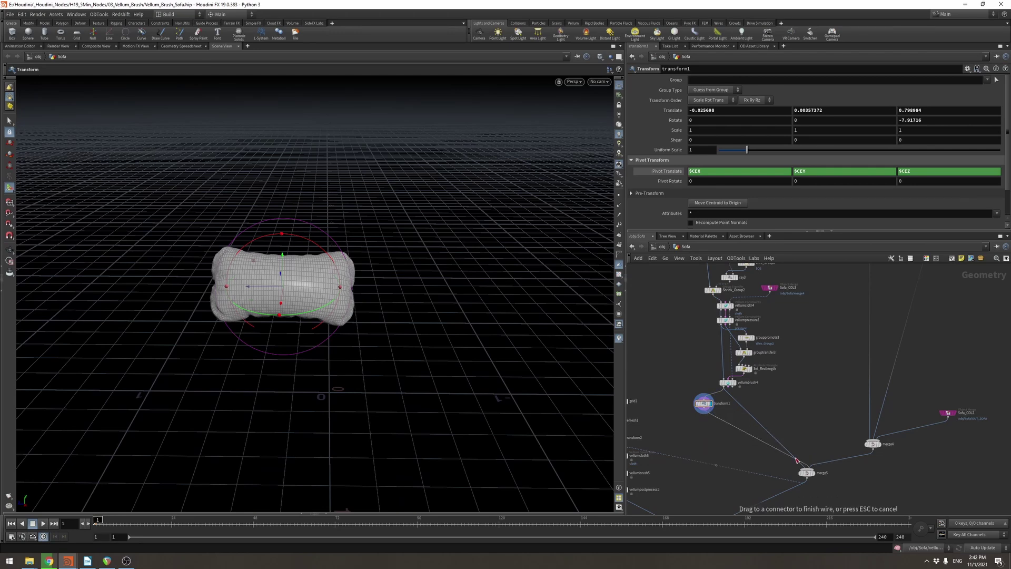
left_click(806, 473)
left_click_drag(382, 289, 436, 303)
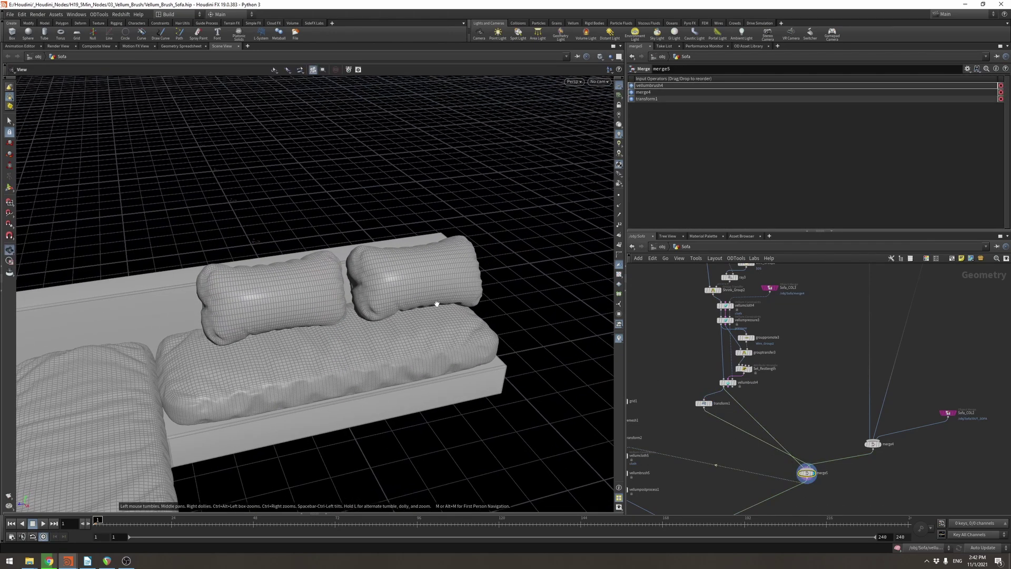
Step: Duplicate transform1 for a third cushion, feed it into merge5 and move it along the backrest to a Z translation of 1.64377
middle_click_drag(676, 380, 712, 374)
left_click_drag(741, 399, 715, 397, "alt")
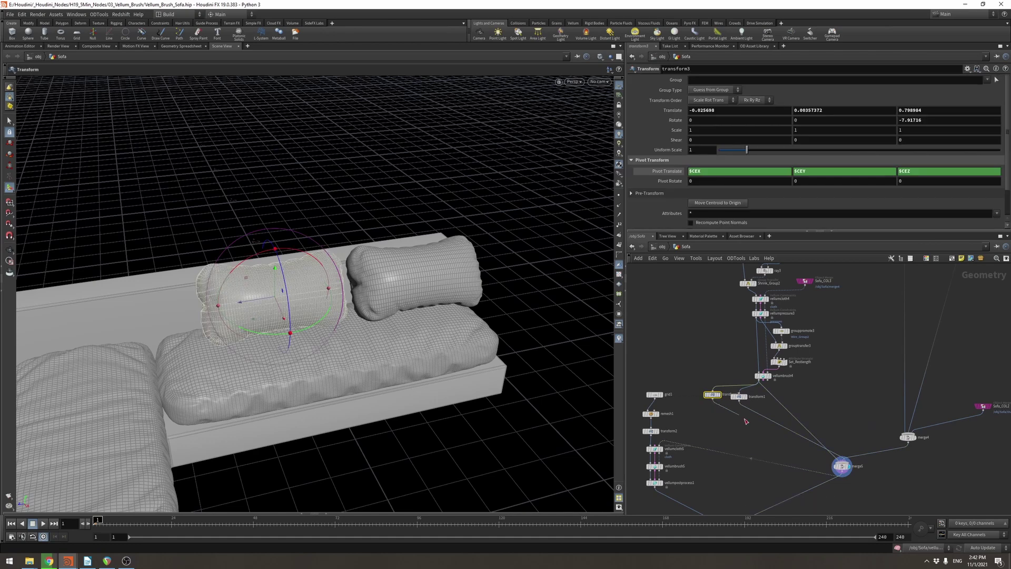
left_click_drag(238, 302, 173, 314)
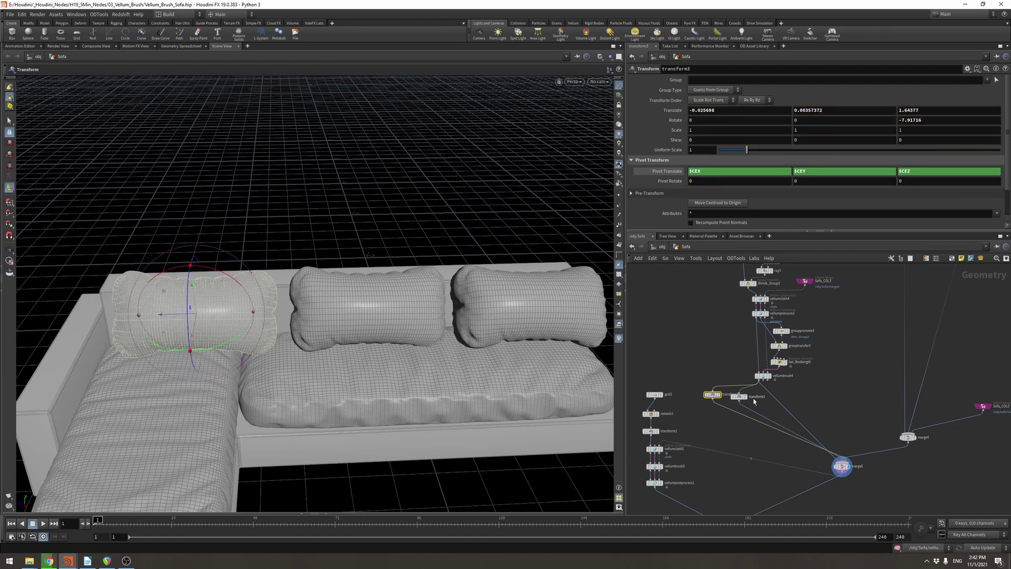
Step: Select transform1 to check the middle cushion, and display merge6 to view the sofa together with the draped blanket
left_click(748, 398)
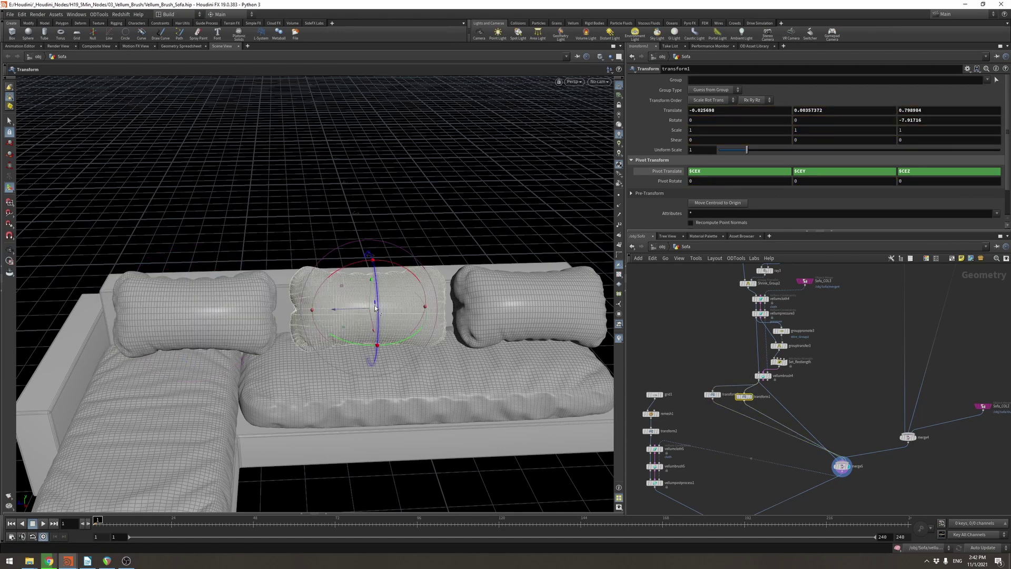
left_click_drag(502, 276, 467, 287, "alt")
left_click(738, 437)
middle_click_drag(738, 436, 746, 386)
left_click_drag(767, 446, 766, 444)
key("r")
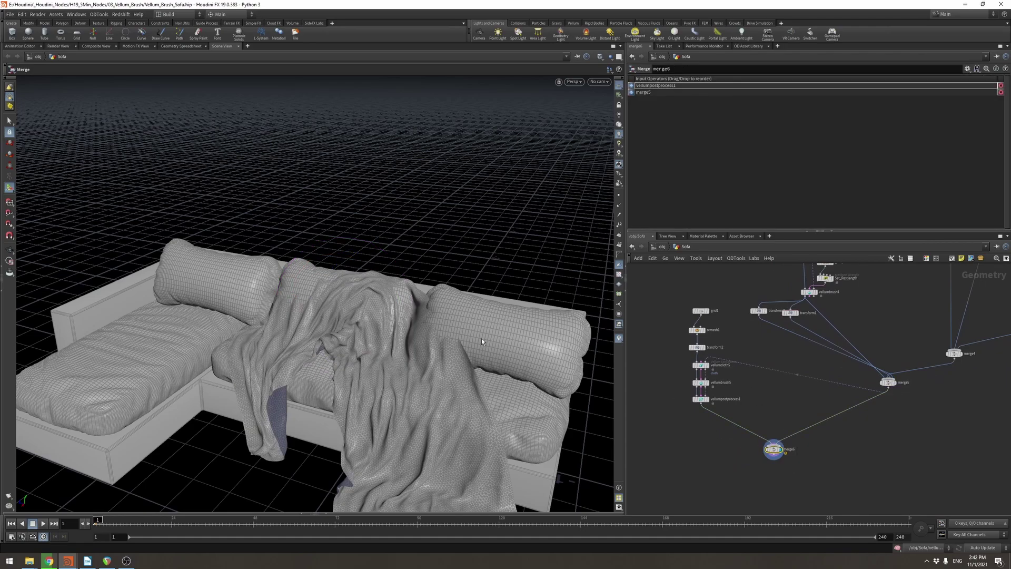
Step: Select vellumbrush5 in the blanket's node chain and reset all its brush changes
mouse_move(481, 339)
left_mouse_down("alt")
mouse_move(420, 336)
mouse_move(463, 325)
mouse_move(475, 337)
mouse_move(478, 321)
mouse_move(472, 333)
left_mouse_up("alt")
middle_click_drag(755, 396, 756, 406)
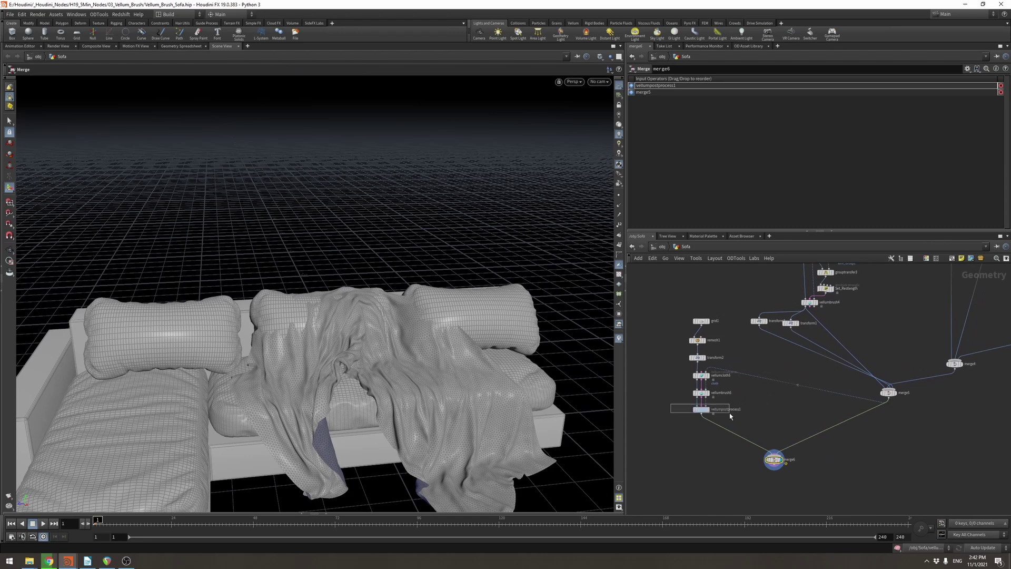
left_click_drag(680, 398, 706, 389)
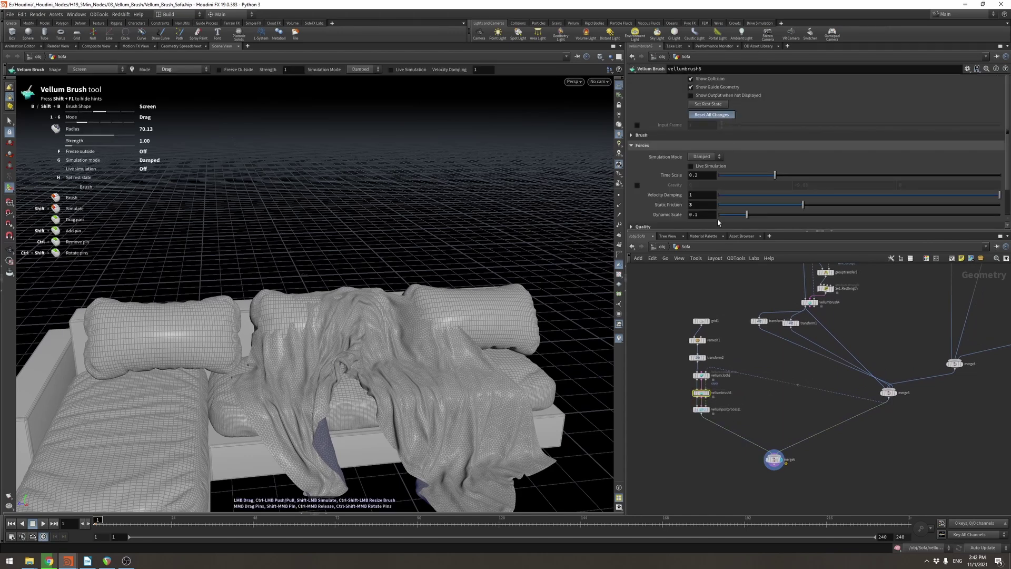
Step: Display grid1 and examine the flat base plane of the blanket and its size and row settings
left_click_drag(694, 321, 709, 328)
key("shift+r")
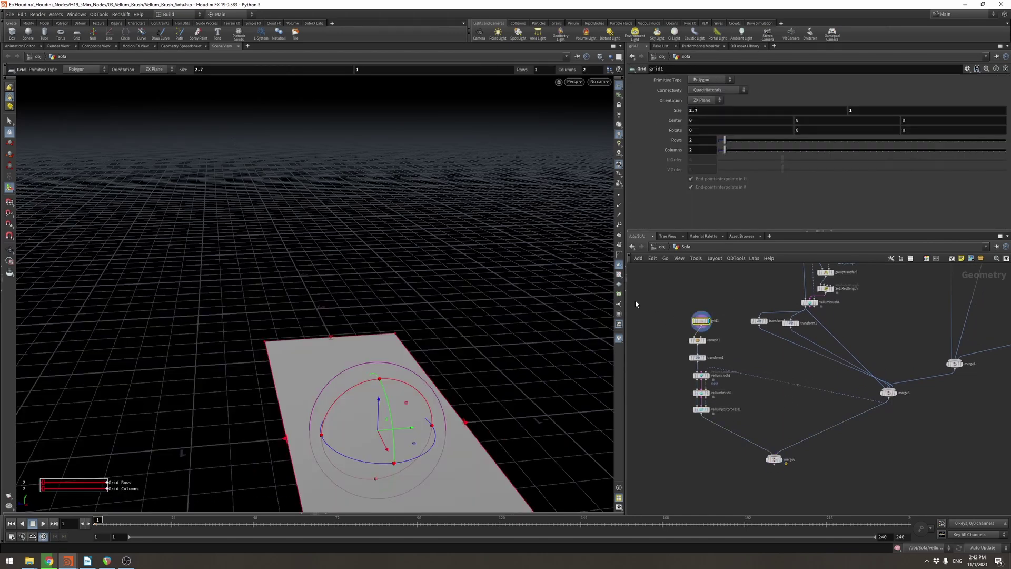
right_click_drag(431, 355, 388, 393, "alt")
middle_click_drag(387, 392, 406, 323, "alt")
left_click_drag(406, 323, 507, 339, "alt")
key("Return")
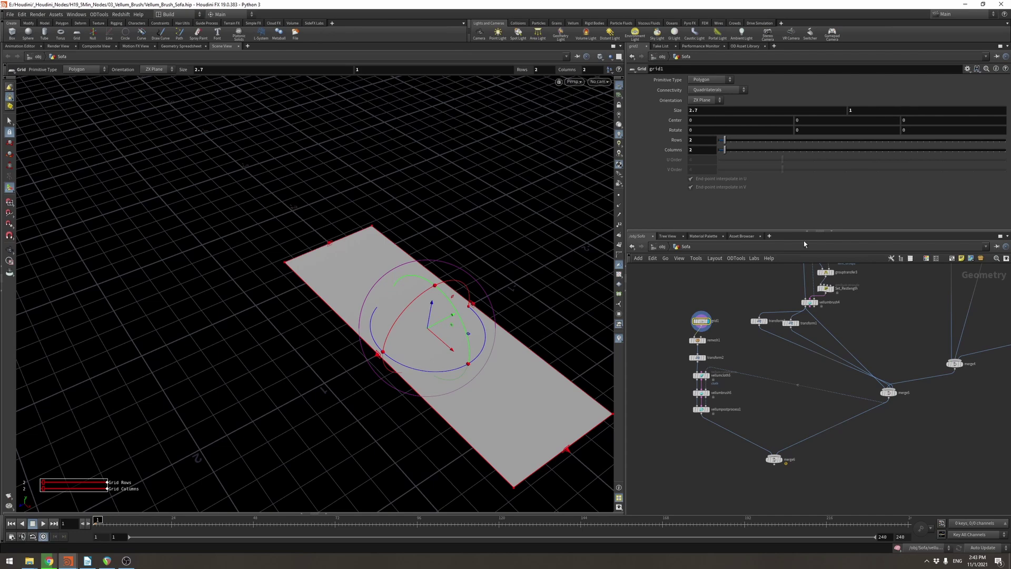
Step: Display remesh1 and examine the blanket's triangulated mesh and the remeshing settings
left_click(702, 341)
middle_click_drag(465, 338, 438, 321, "alt")
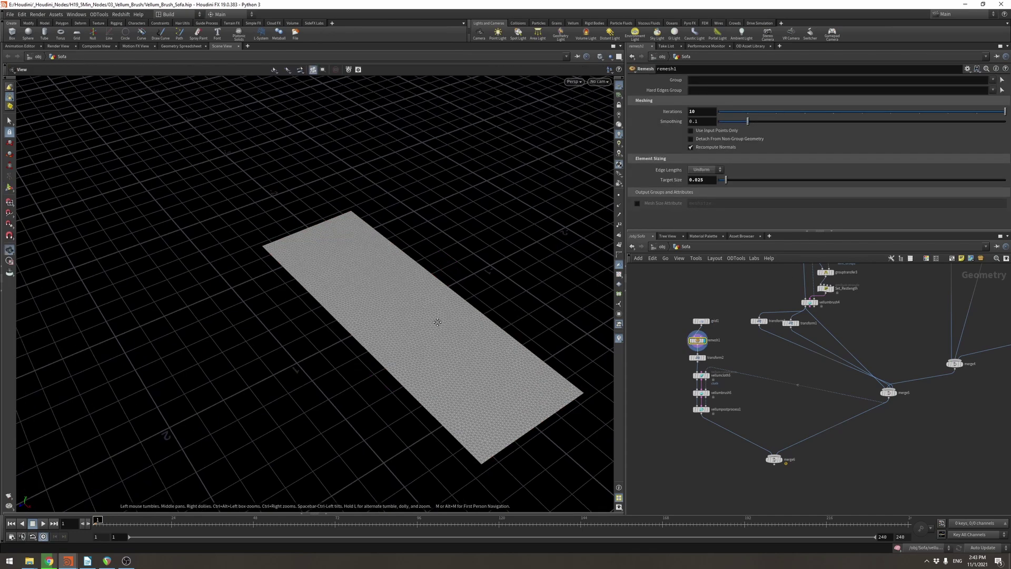
right_click_drag(437, 321, 488, 251, "alt")
left_click_drag(488, 251, 391, 294, "alt")
right_click_drag(390, 294, 401, 334, "alt")
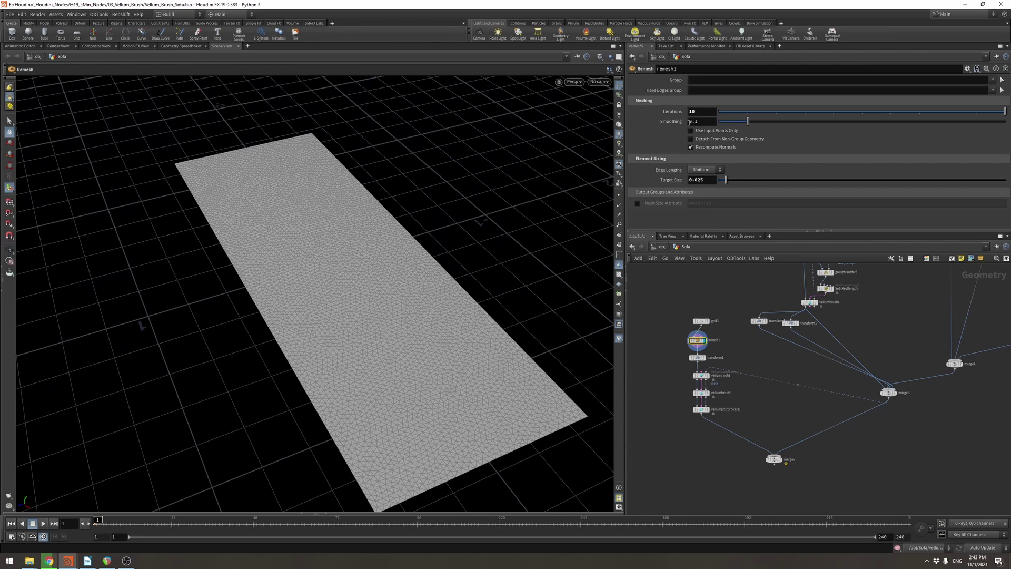
Step: Try remesh1 with 2 iterations to compare the triangulation, and set the iterations back to 10
left_click(775, 112)
key("Escape")
scroll(400, 342, "up", 5)
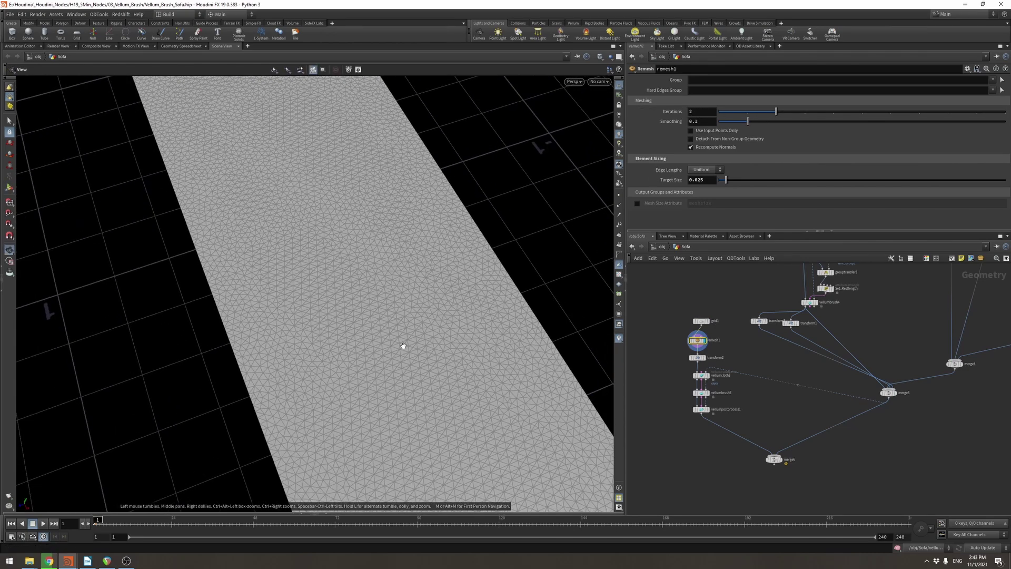
key("Return")
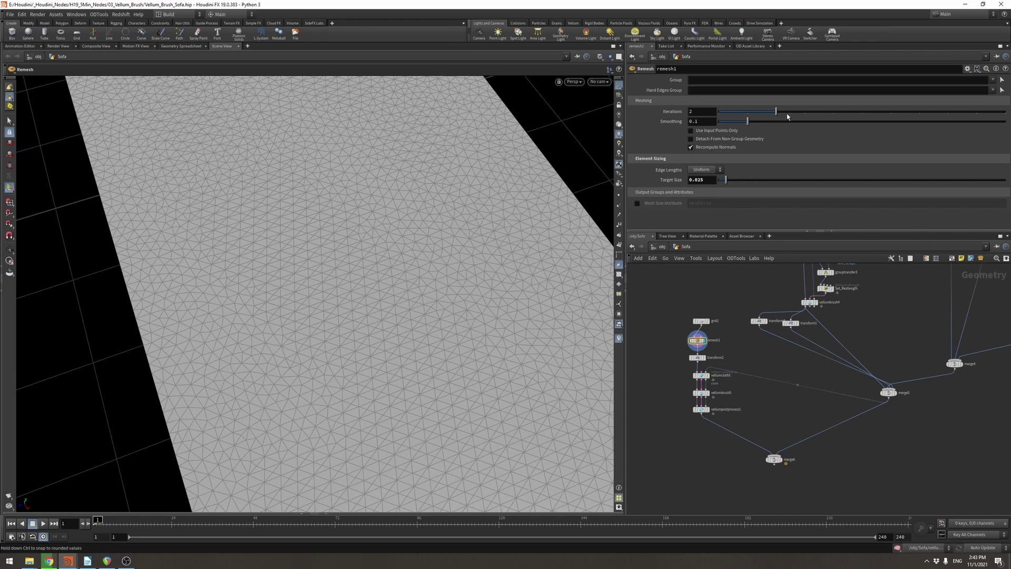
left_click_drag(787, 114, 1006, 113)
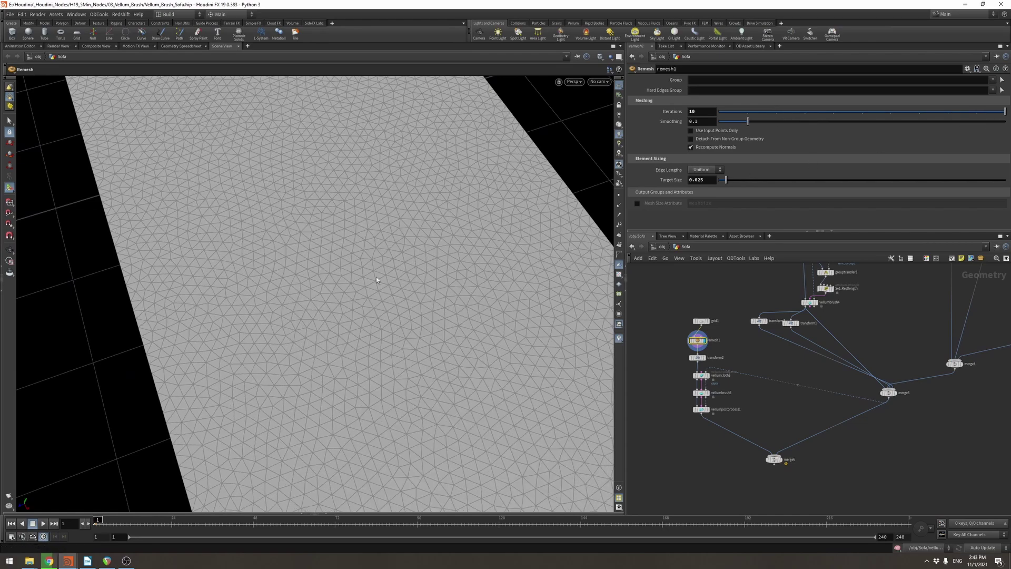
Step: Display transform2 and examine how the remeshed blanket plane is positioned and rotated above the ground
right_click_drag(519, 230, 428, 330, "alt")
left_click_drag(429, 329, 434, 316, "alt")
right_click_drag(434, 316, 389, 334, "alt")
left_click(696, 358)
key("r")
right_click_drag(447, 258, 393, 319, "alt")
left_click_drag(393, 318, 415, 273, "alt")
key("Return")
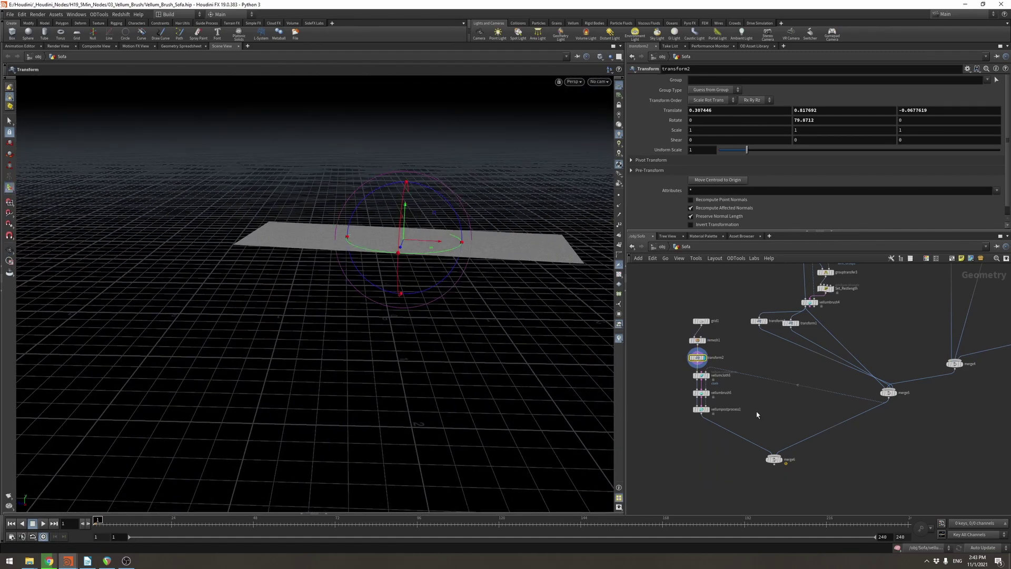
Step: Show merge5's sofa as a template and examine the blanket plane's placement above the cushions
left_click_drag(879, 387, 880, 386)
key("e")
left_click_drag(360, 303, 356, 368, "alt")
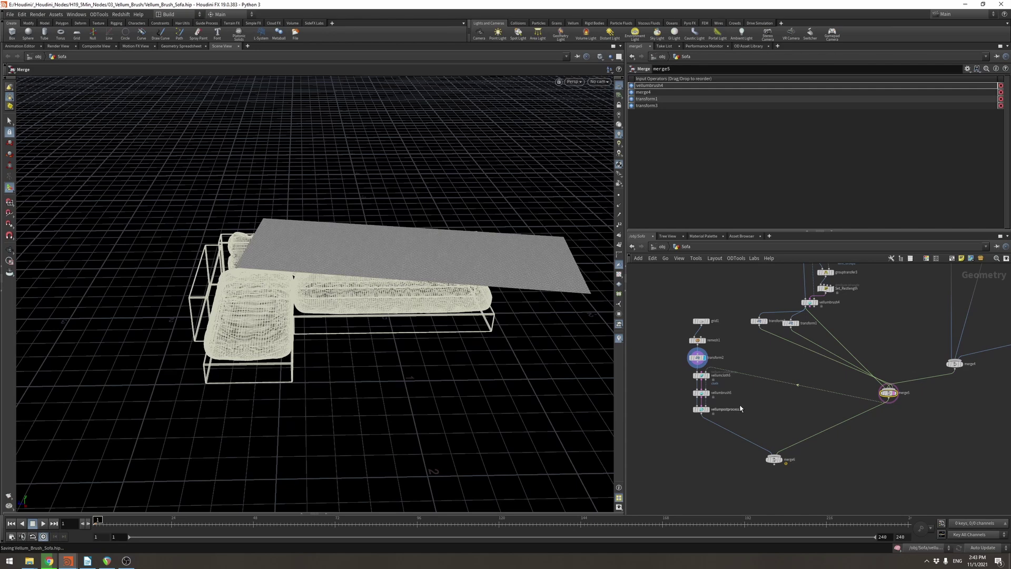
Step: Display vellumbrush5 with its brush tool active and switch the simulation mode to Settle
left_click(702, 377)
key("r")
key("e")
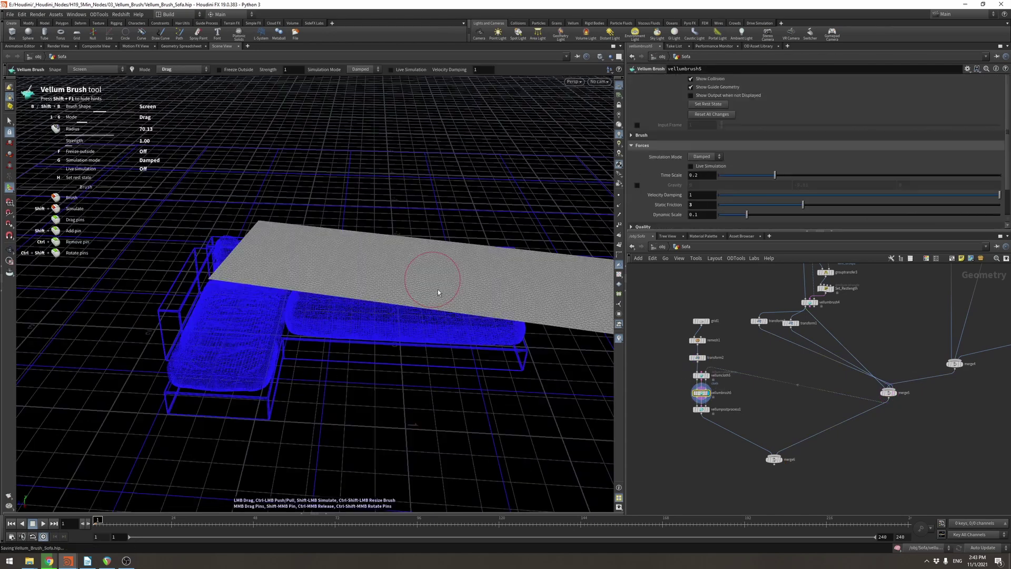
key("g")
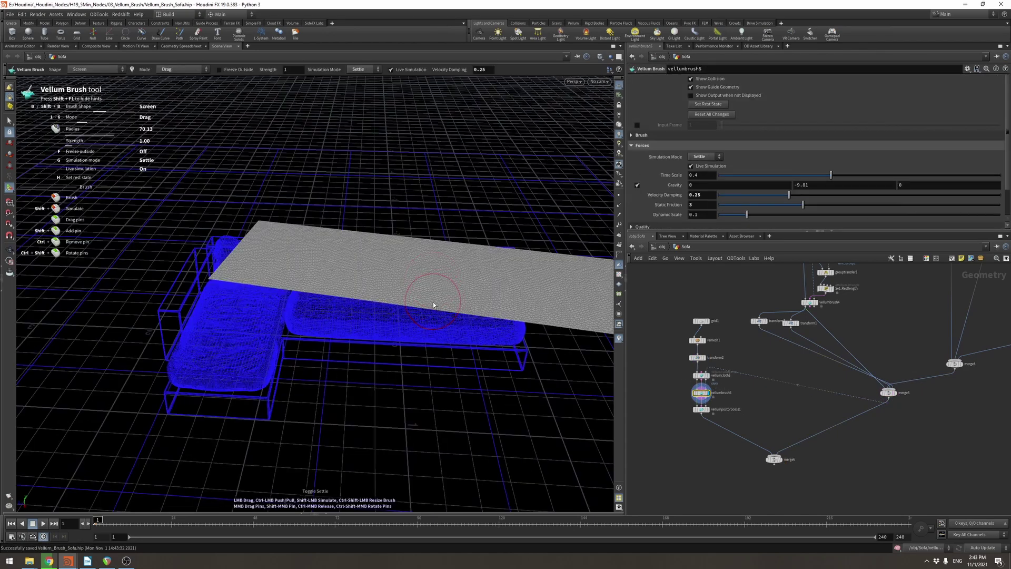
Step: Let the blanket fall onto the sofa and pull its far end inward over the front of the seat
key("space")
middle_click_drag(485, 295, 442, 283)
right_click(442, 283)
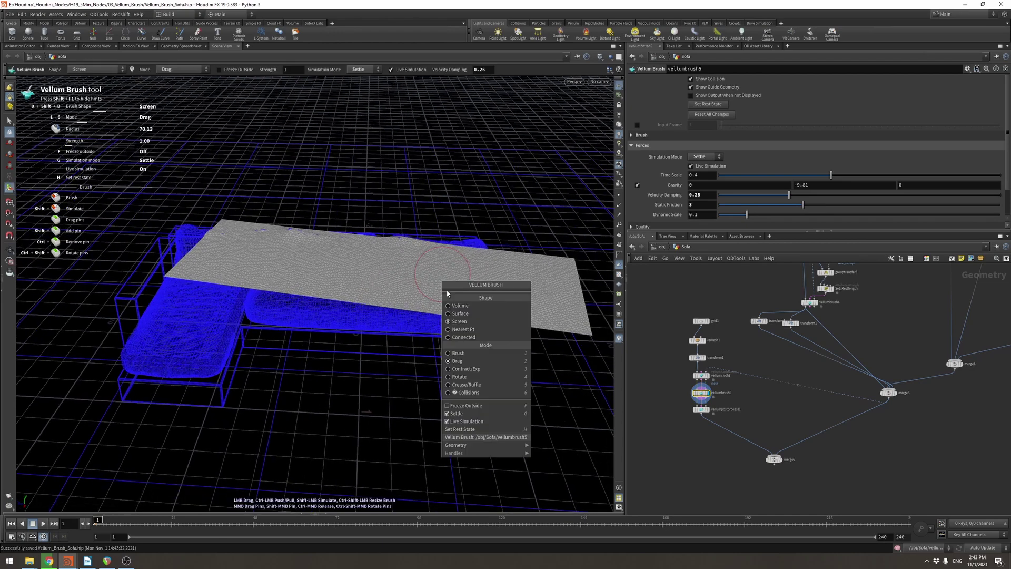
left_click(542, 307)
left_click_drag(549, 305, 491, 339)
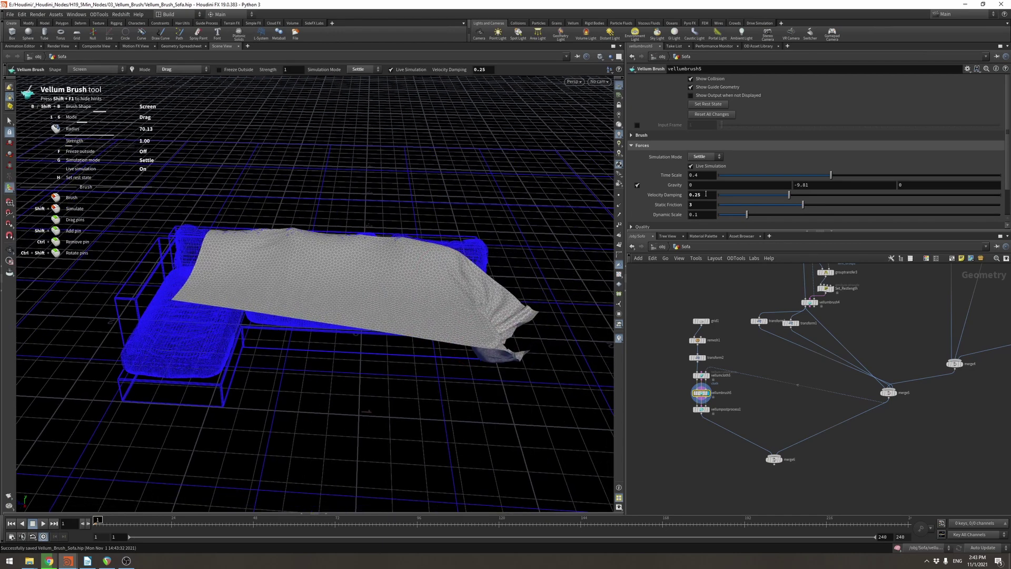
Step: Set vellumbrush5's static friction to 1 and gather the blanket into folds over the middle back cushion and seat
left_click(691, 205)
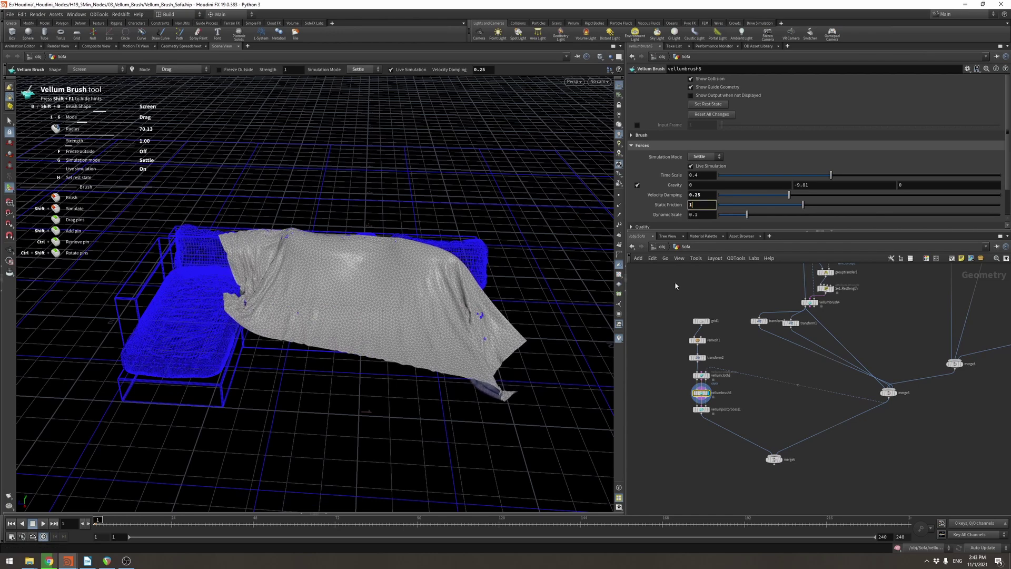
key("Return")
left_click_drag(278, 336, 315, 358)
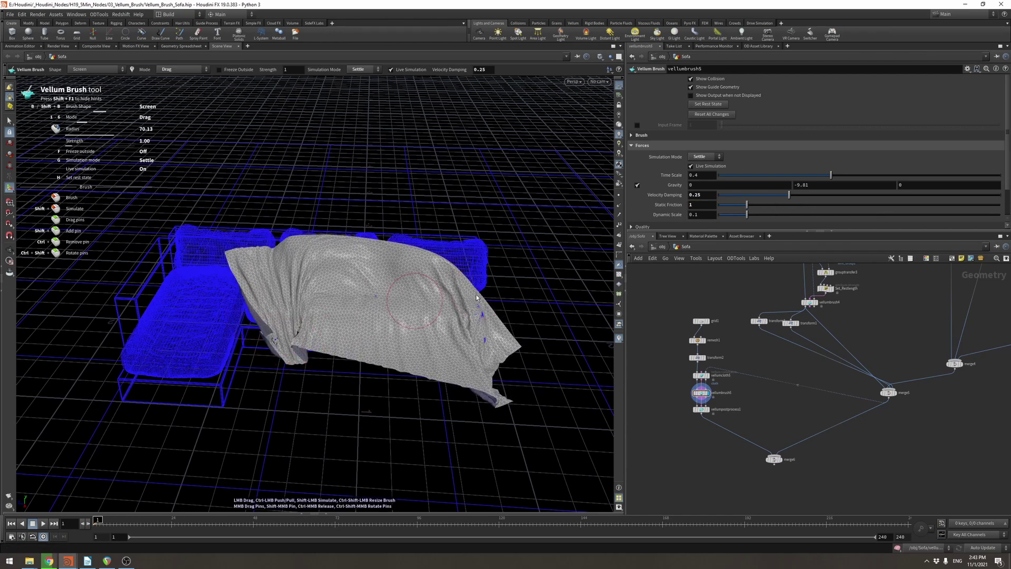
left_click_drag(373, 262, 368, 218)
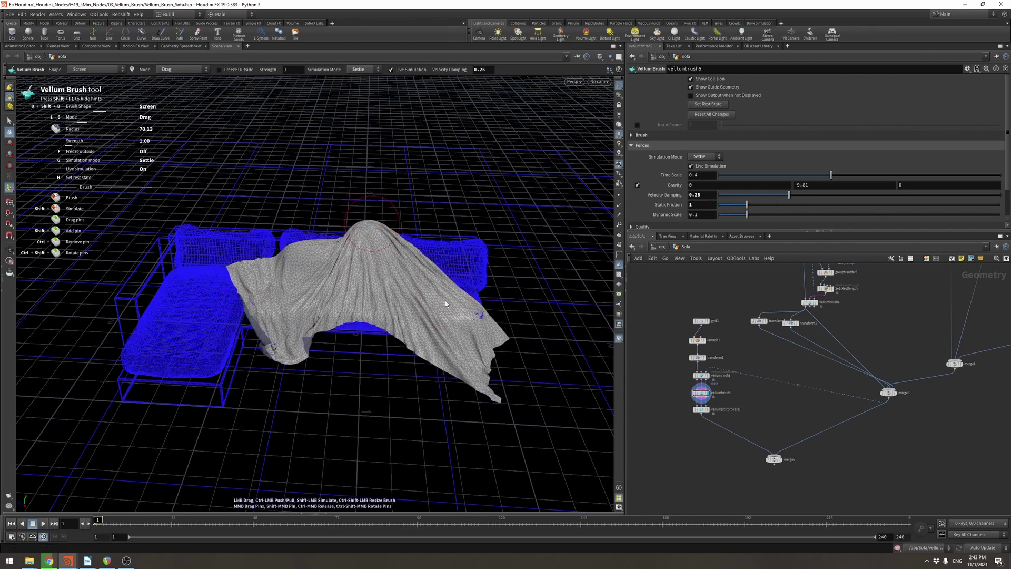
left_click_drag(466, 320, 371, 348)
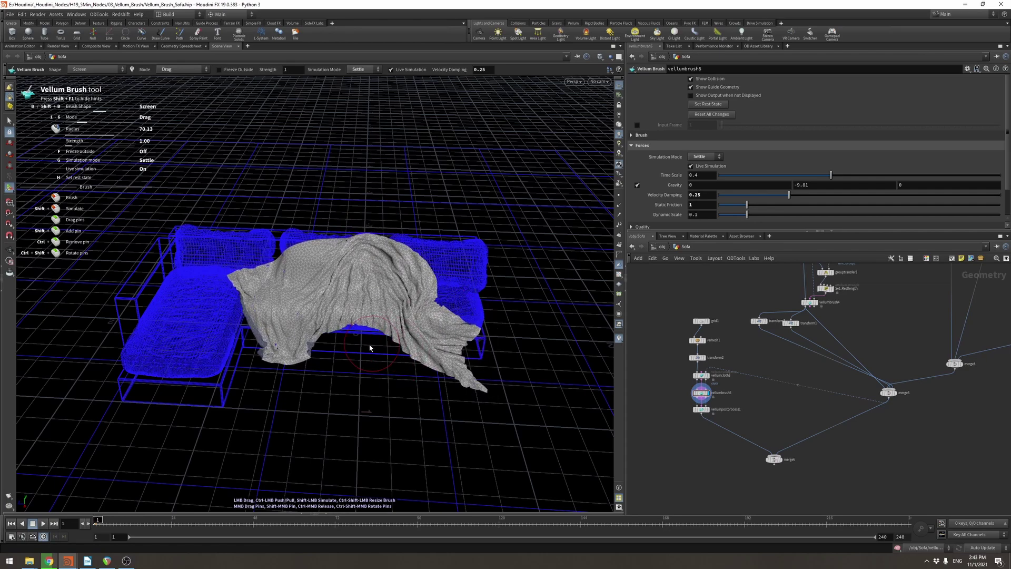
Step: Pull the settling blanket farther up over the middle back cushion and spread its other side along the seat
left_click_drag(352, 270, 387, 299, "alt")
left_click_drag(316, 248, 291, 222)
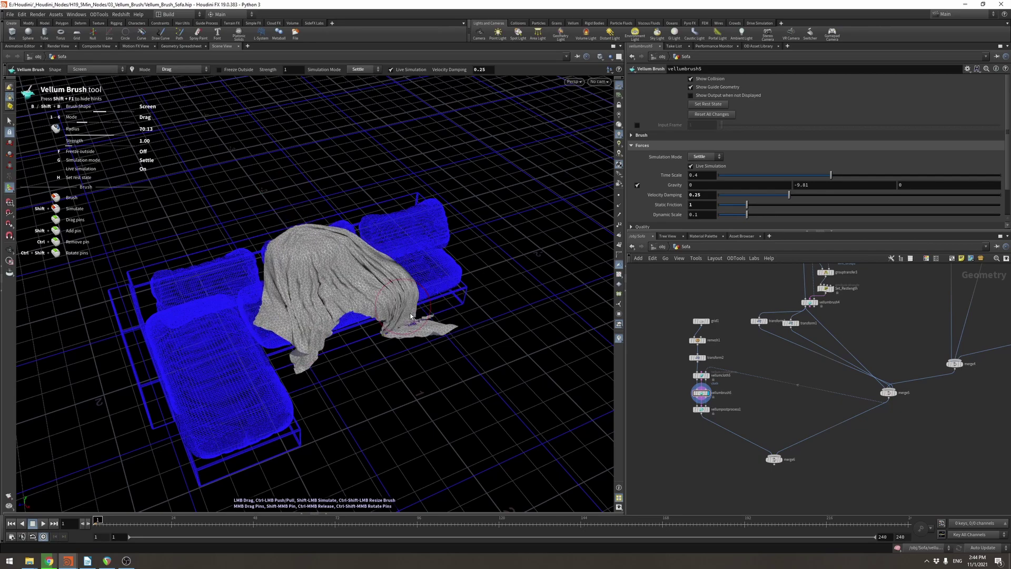
left_click_drag(363, 316, 327, 279, "alt")
right_click_drag(327, 279, 374, 284, "alt")
left_click_drag(400, 252, 424, 227)
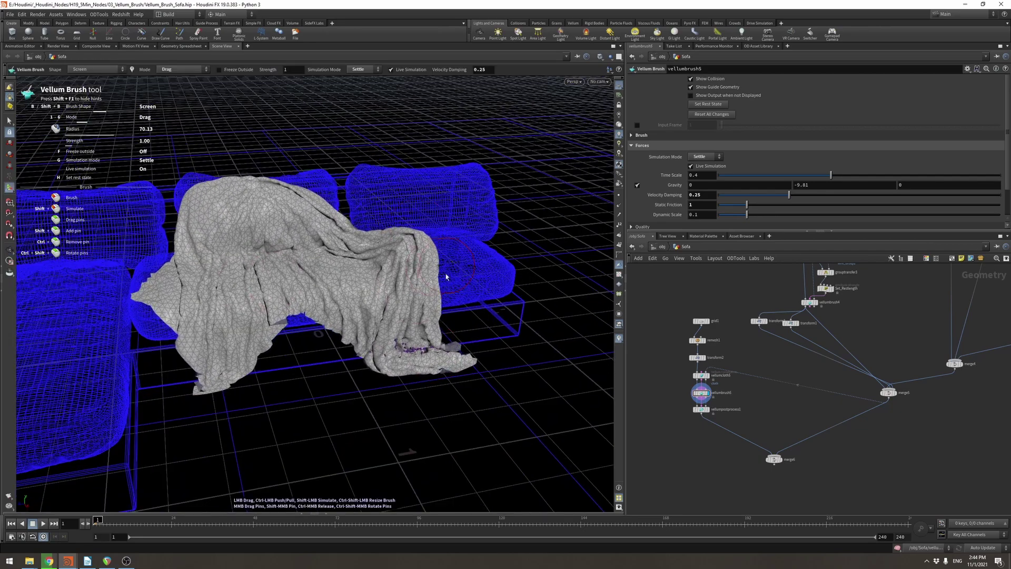
Step: Turn Settle off, switch the tool to Brush mode, and set the draped blanket's current shape as its rest state
key("g")
mouse_move(431, 306)
left_mouse_down("alt")
mouse_move(377, 282)
mouse_move(416, 295)
mouse_move(431, 282)
left_mouse_up("alt")
right_click(430, 281)
left_click(446, 353)
left_click(707, 105)
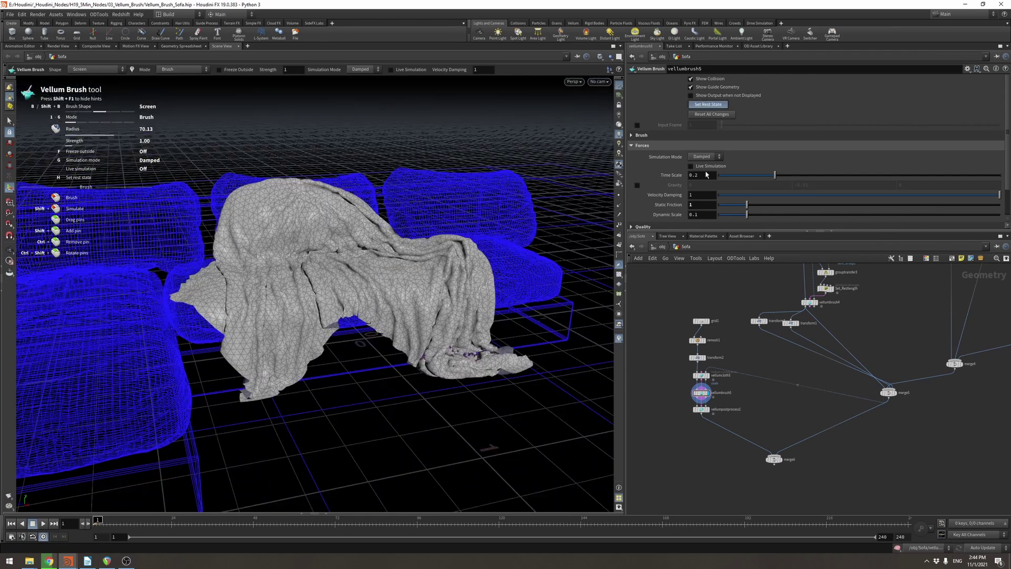
Step: Display merge6 and examine the complete sofa with its cushions and post-processed draped blanket
left_click(701, 409)
left_click(773, 460)
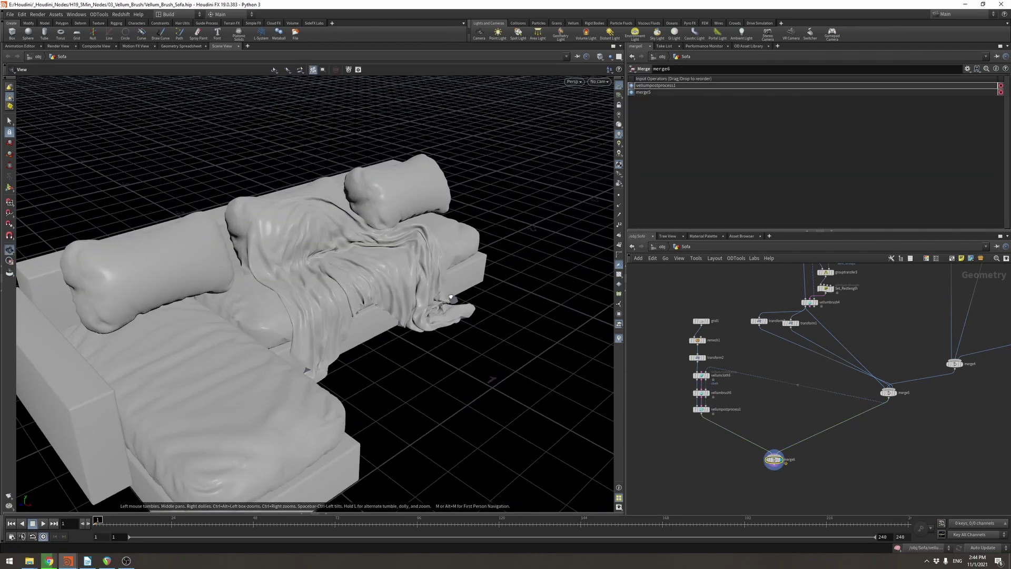
key("Escape")
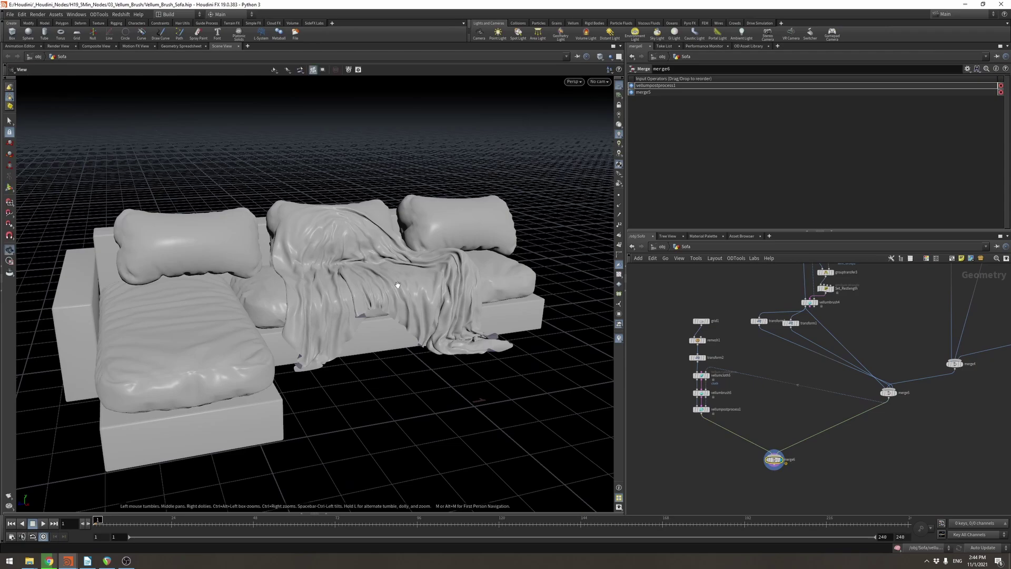
left_click_drag(454, 309, 473, 250)
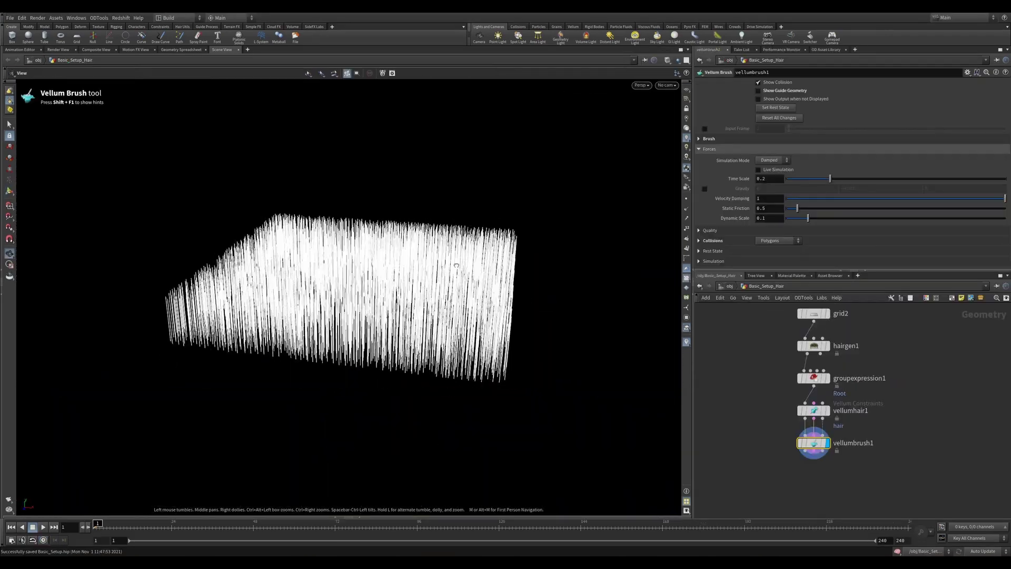
Step: Comb the vertical hair patch sideways with the Vellum Brush using Live Simulation in Damped mode
left_click_drag(495, 337, 450, 321)
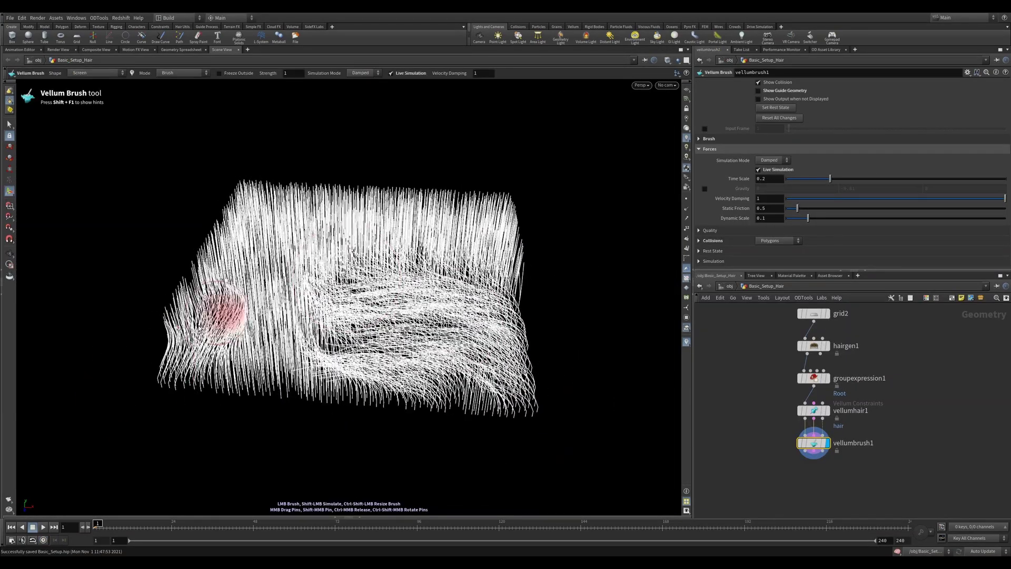